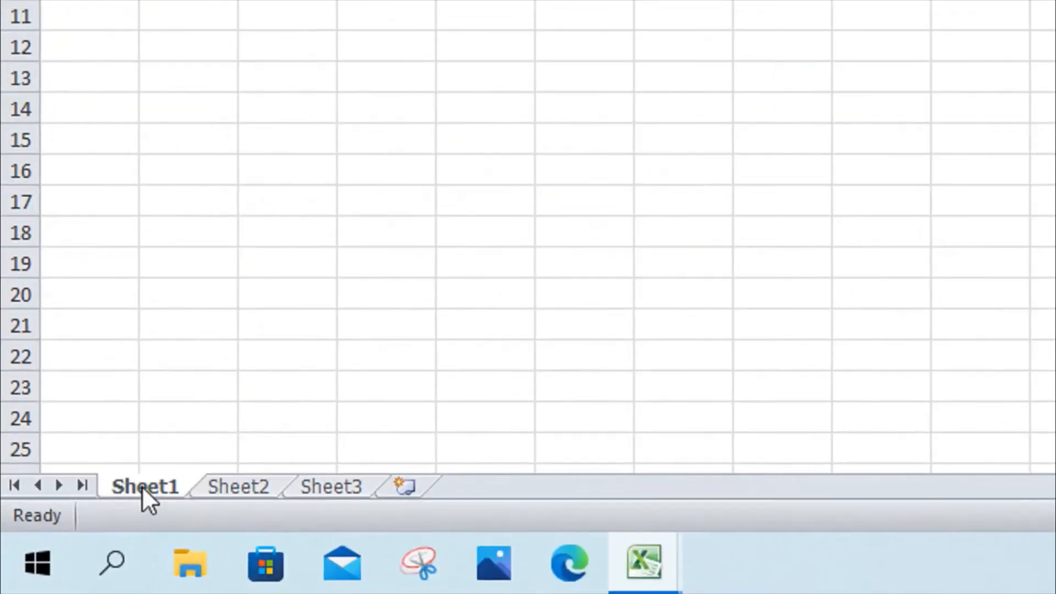
- Rename the Sheet1 worksheet as "List Name"
right_click(71, 540)
click(125, 407)
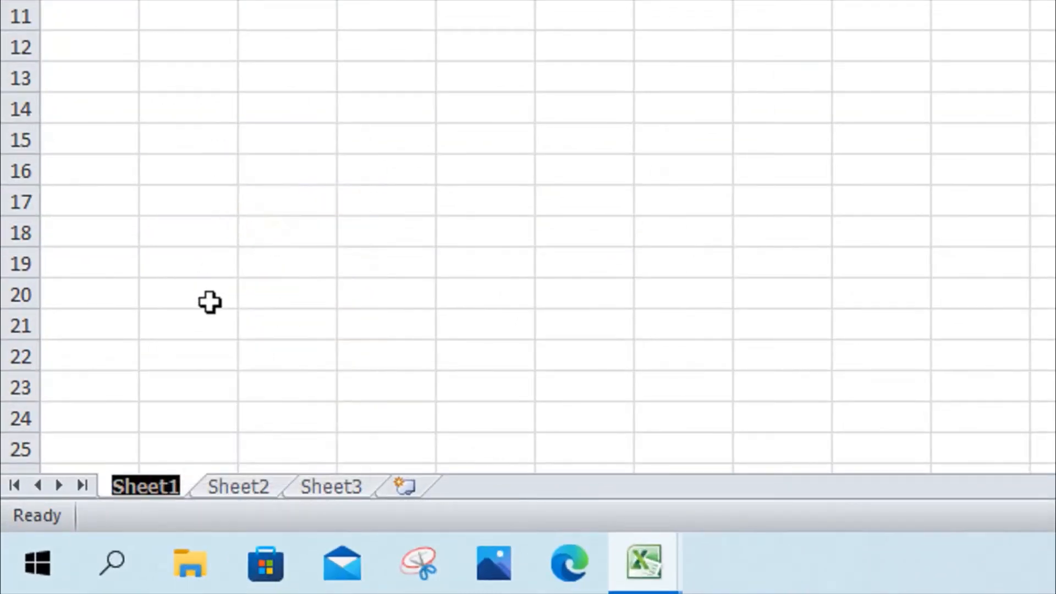
text(List Name)
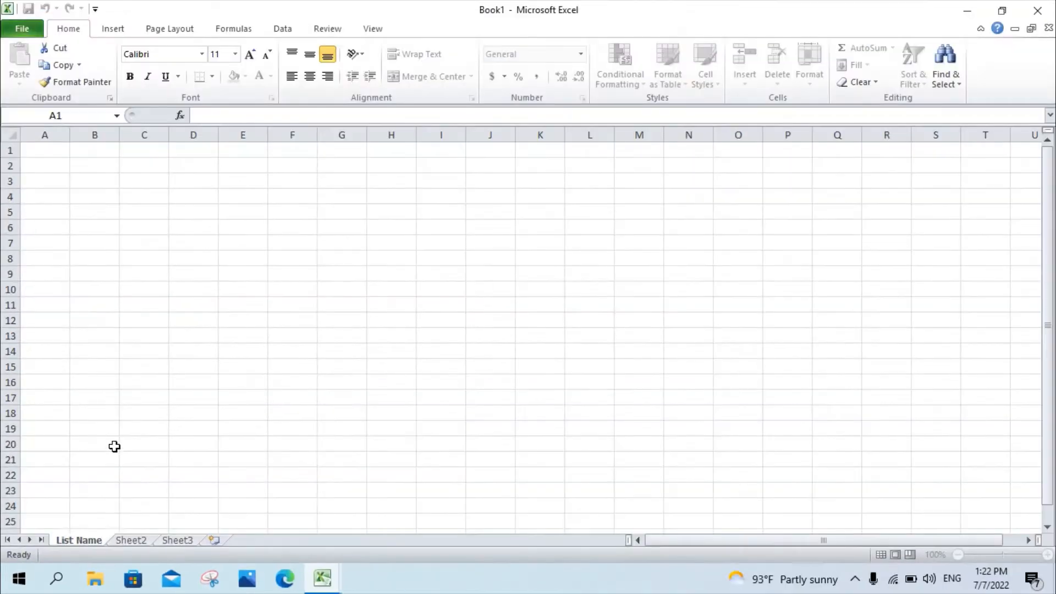
- Enter the column headings ID, NAME and SEX in cells A1 to C1 of the List Name sheet
click(40, 151)
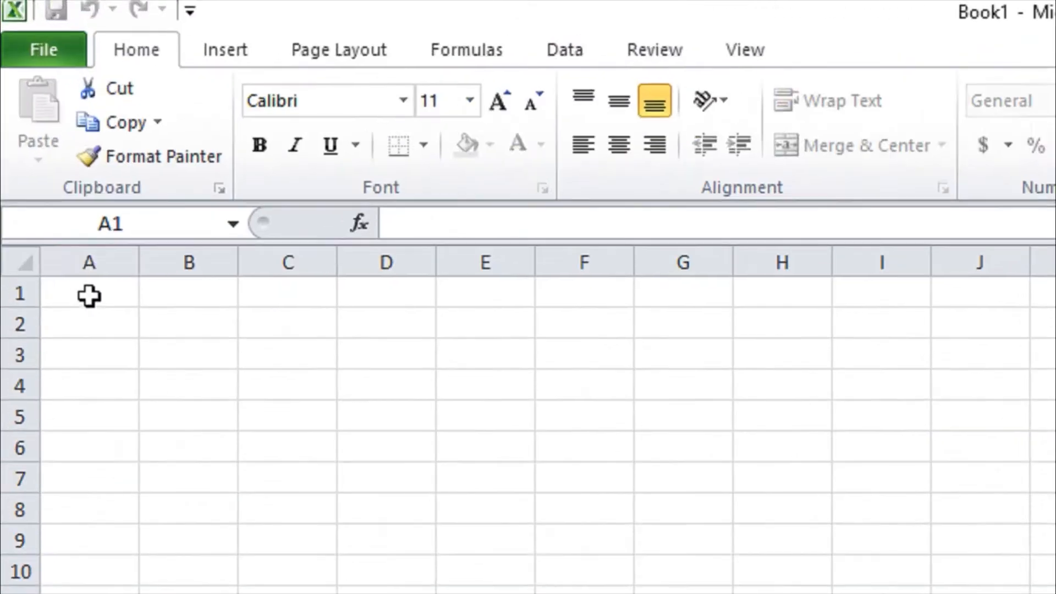
click(89, 296)
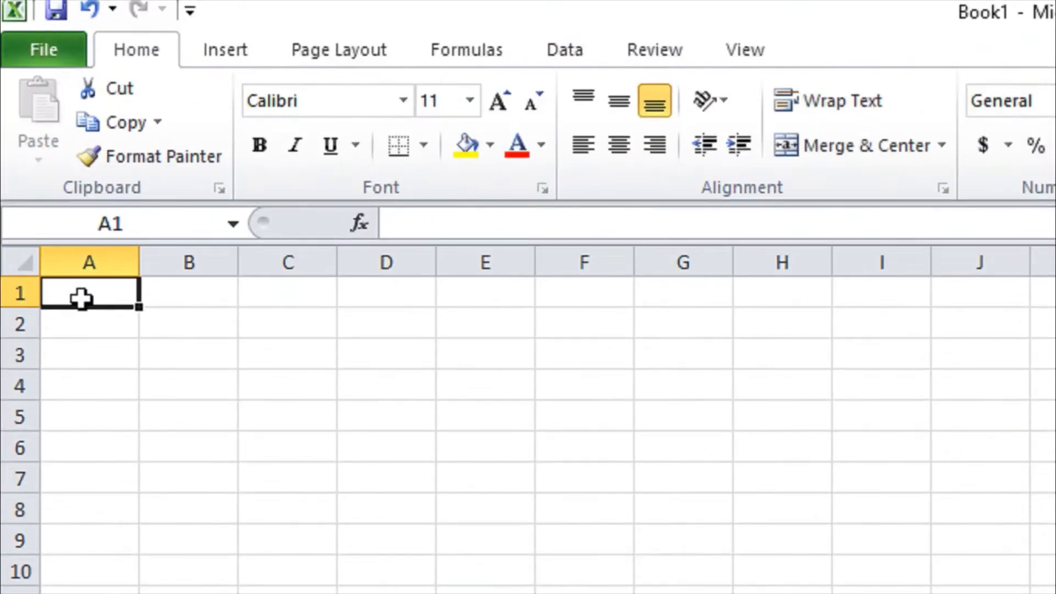
text(Id)
key(Tab)
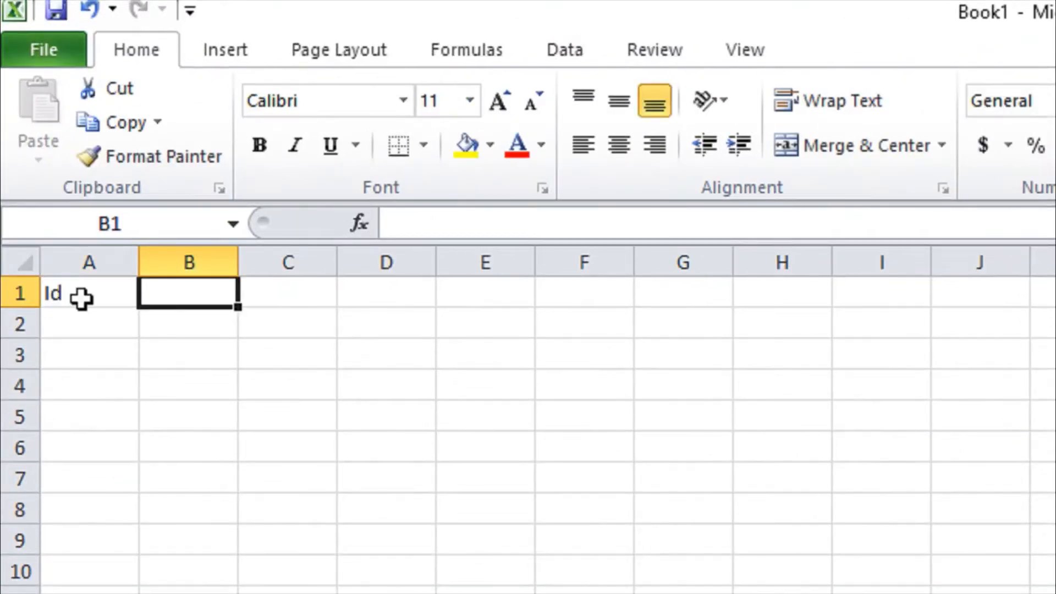
click(82, 297)
text(ID)
key(Tab)
text(NAME)
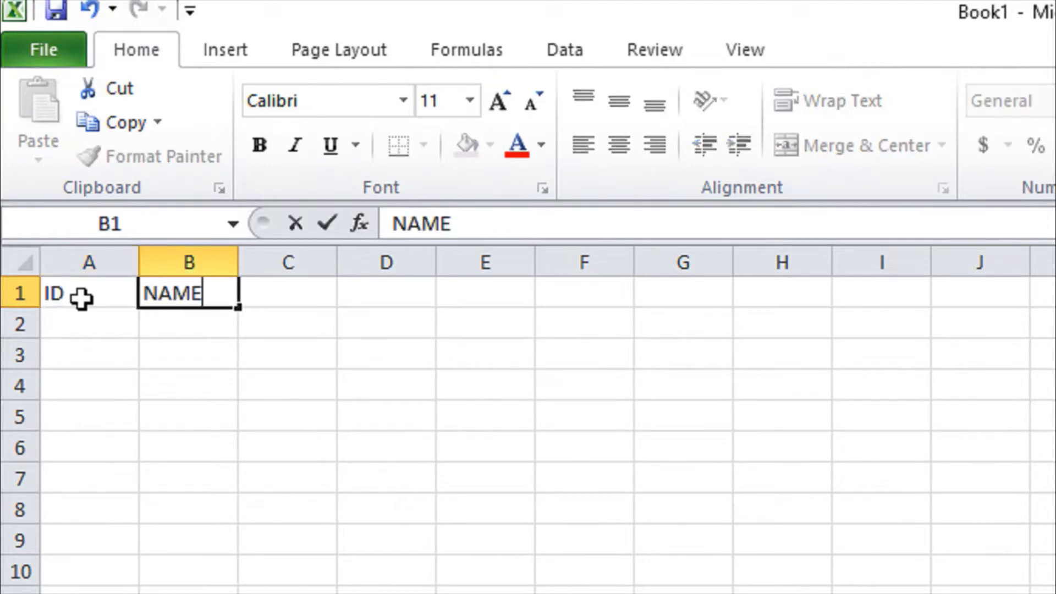
key(Tab)
text(SEX)
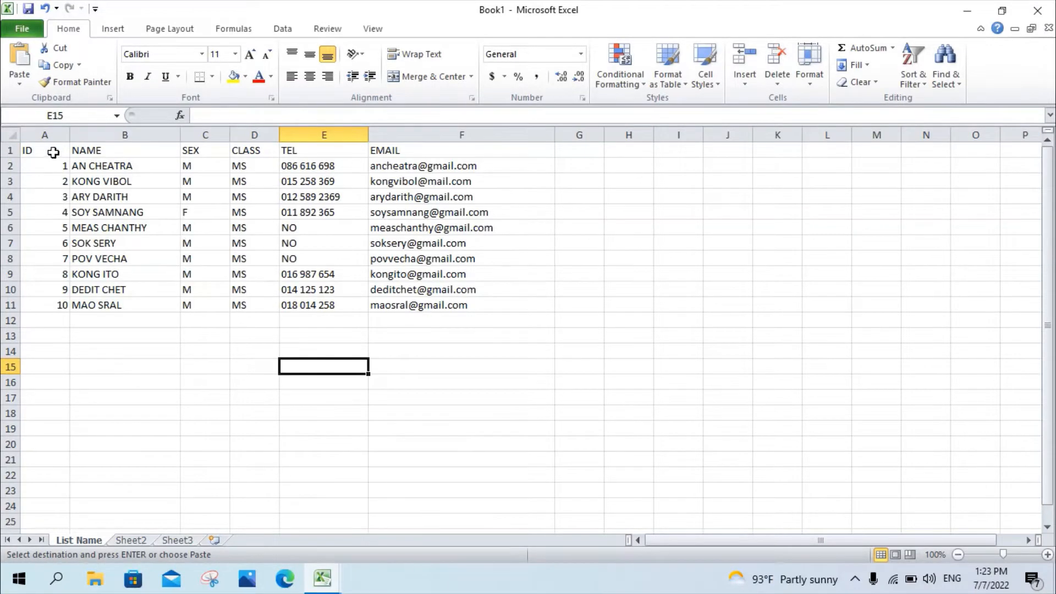
- Convert the student list in A1:F11 into a table that uses its first row as headers
drag(53, 152, 463, 302)
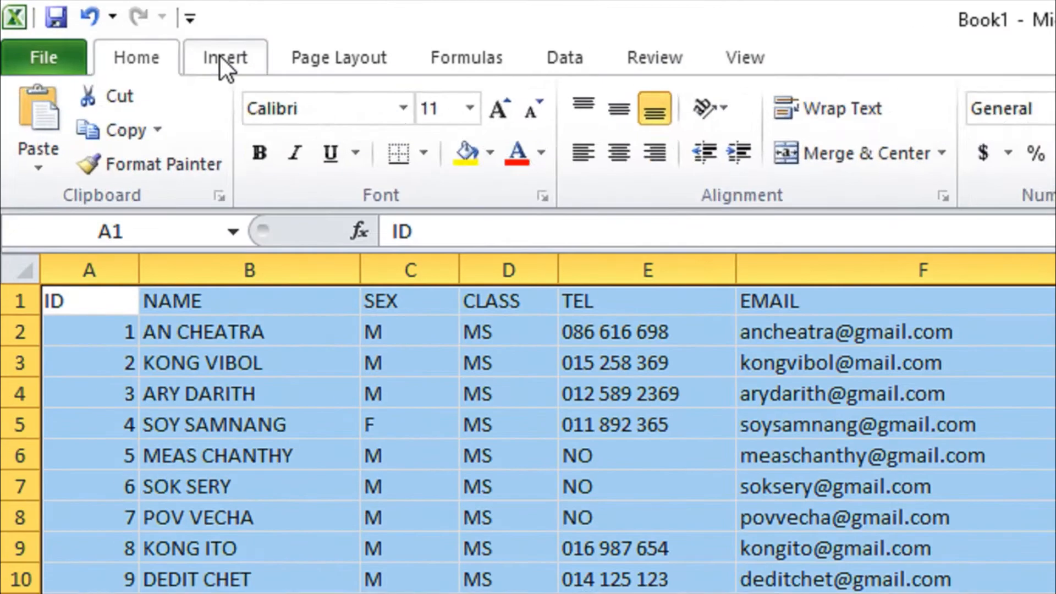
click(112, 28)
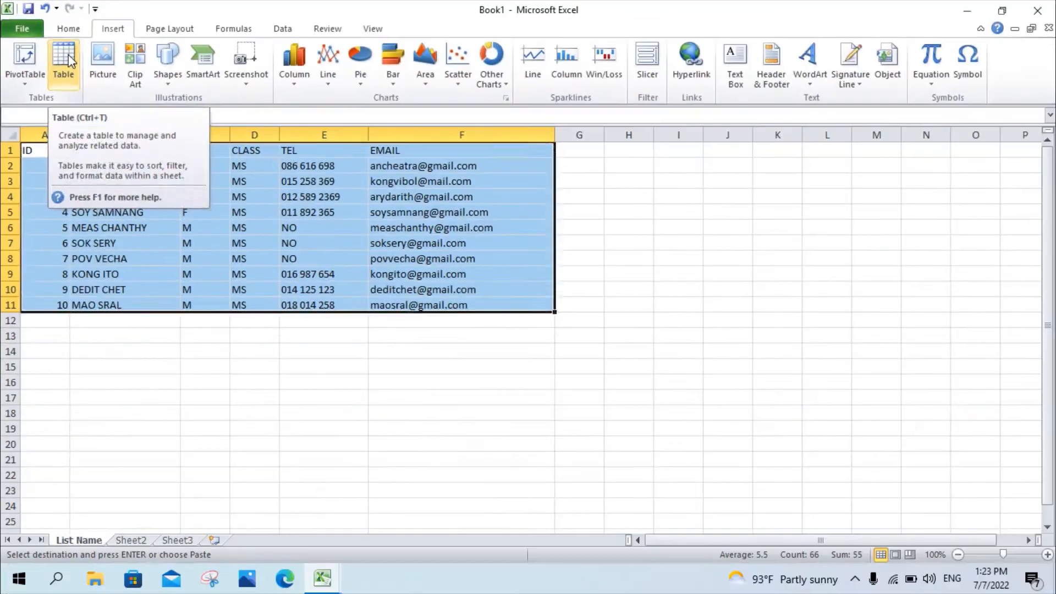
click(135, 108)
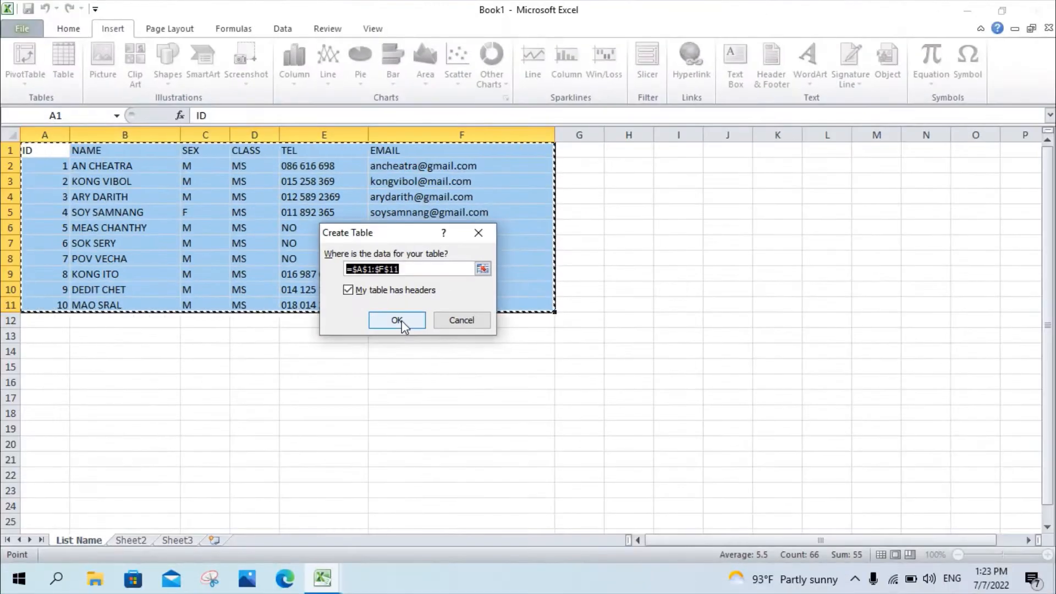
click(519, 266)
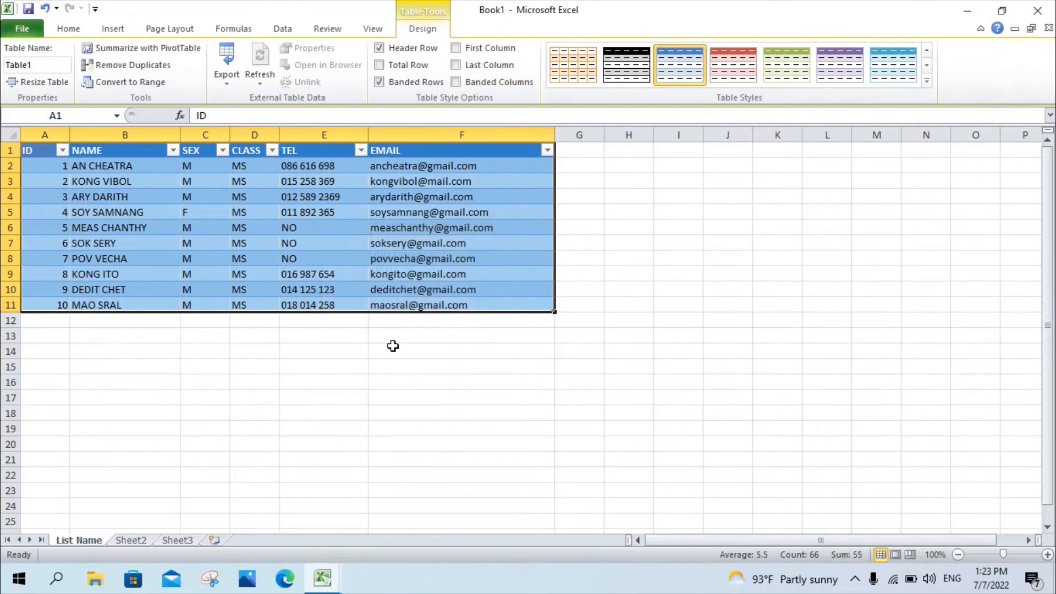
- Rename the Sheet2 worksheet as "ATTENDANCE"
click(133, 542)
right_click(134, 542)
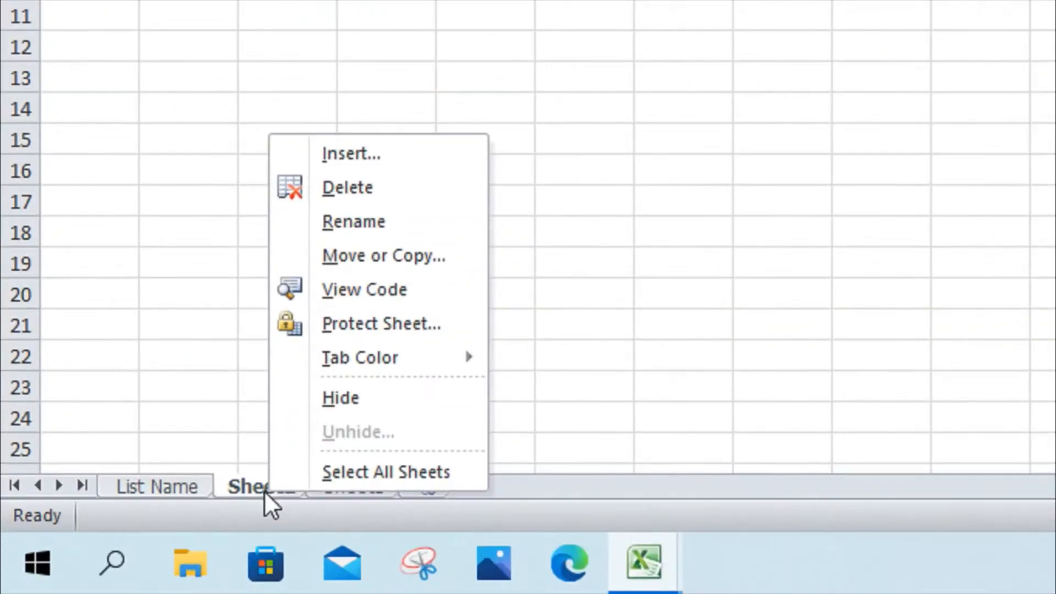
click(352, 221)
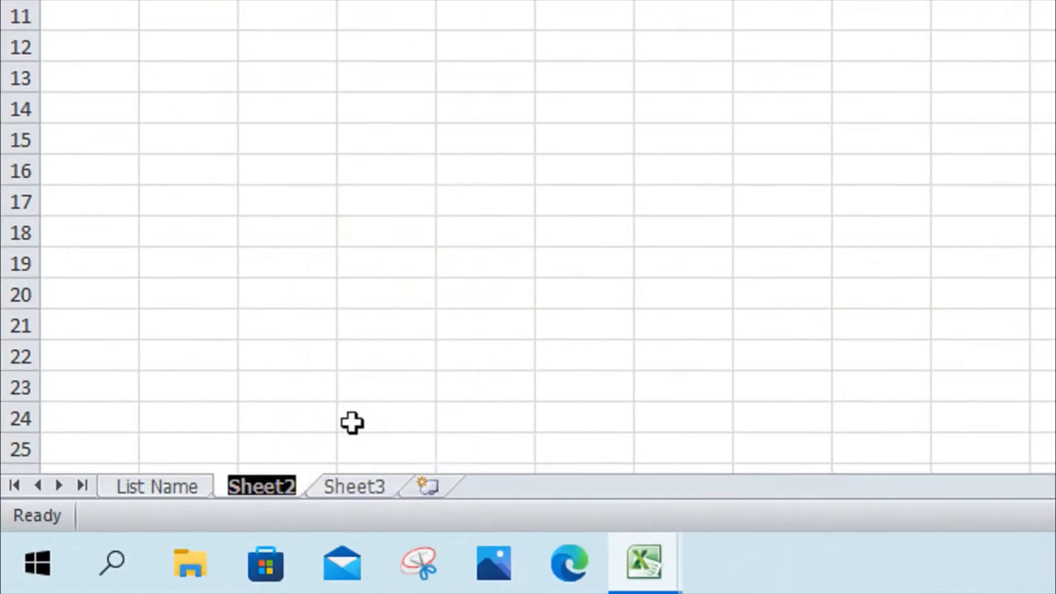
text(ATTENDA)
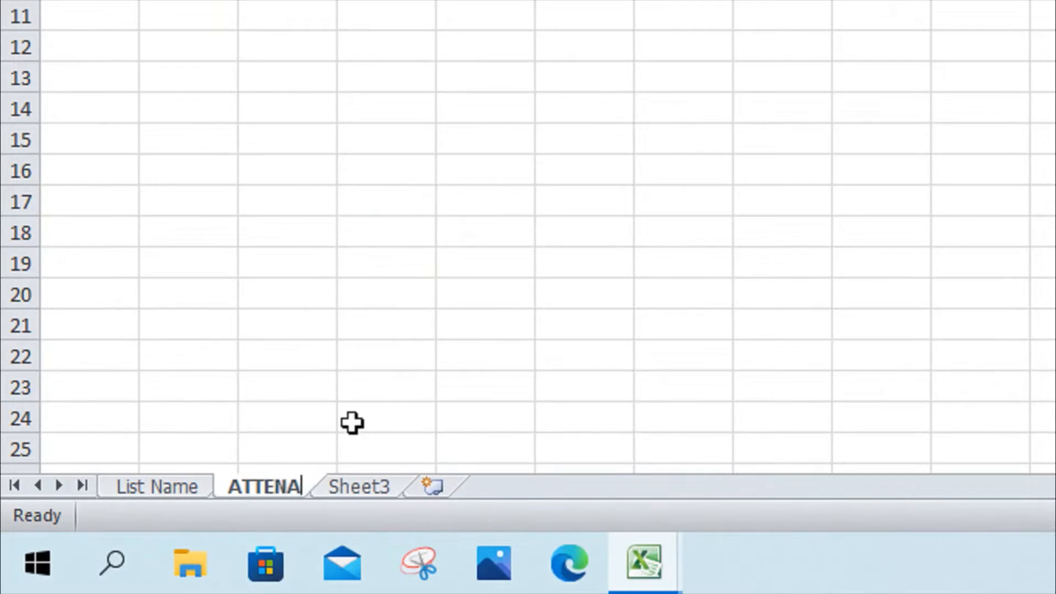
text(NCE)
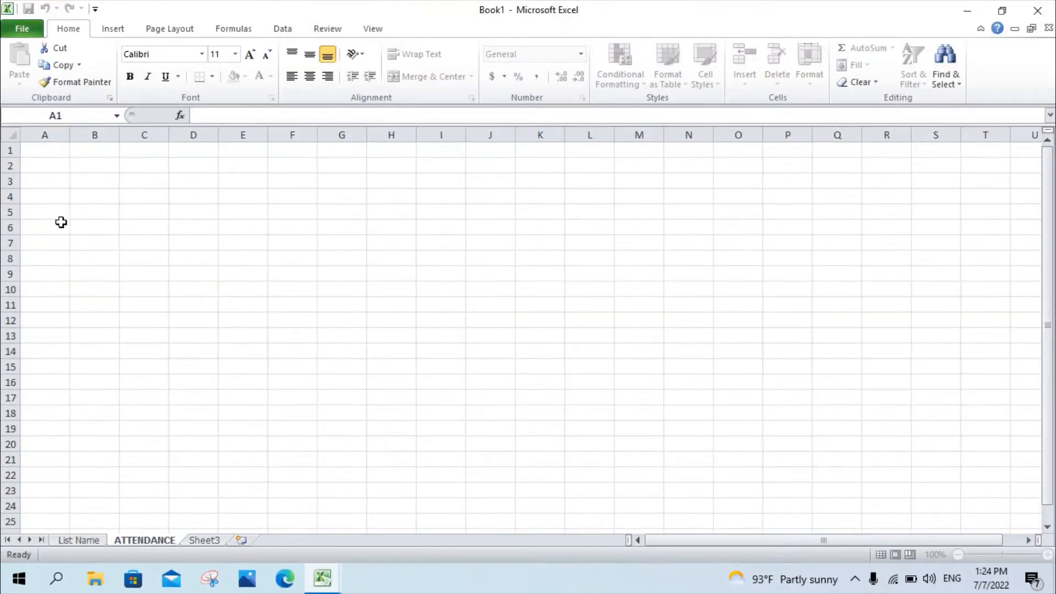
- Enter the headings DATE, ID and NAME in cells A1 to C1 of the ATTENDANCE sheet
click(43, 149)
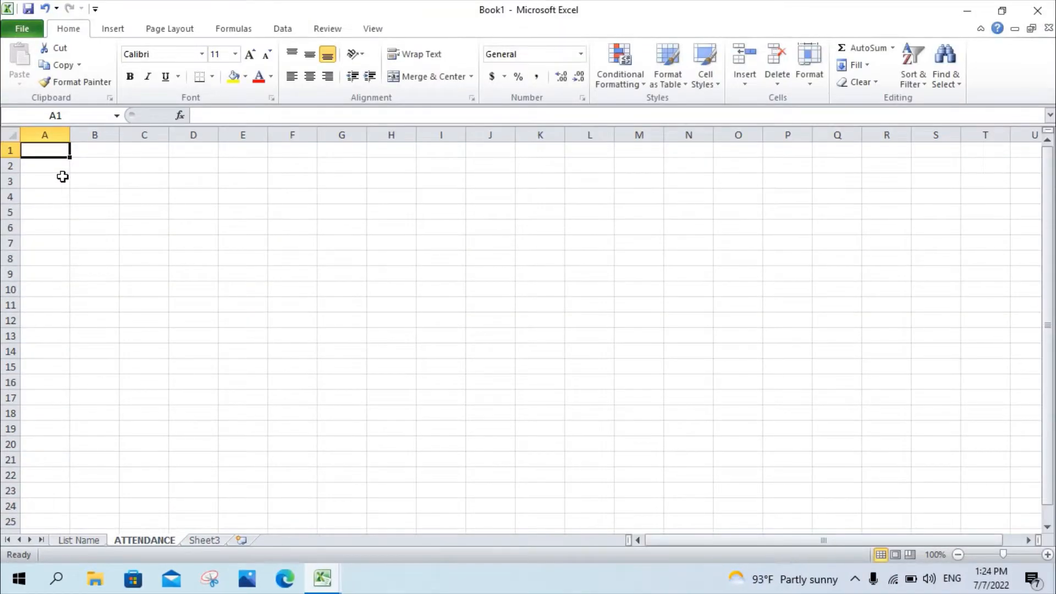
text(DAT)
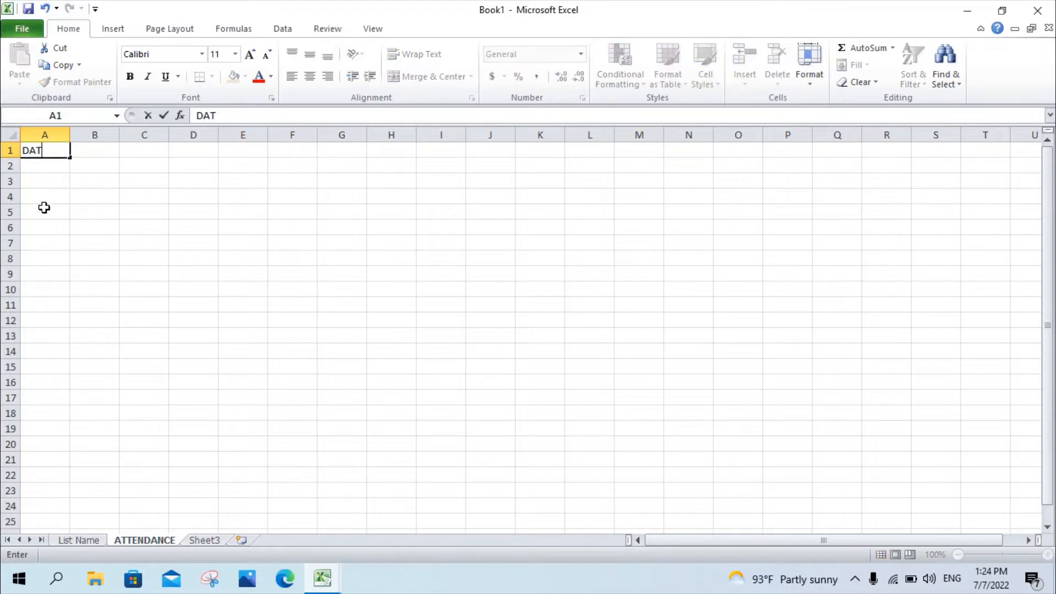
text(E)
key(Tab)
text(ID)
key(Tab)
text(NAME)
key(Tab)
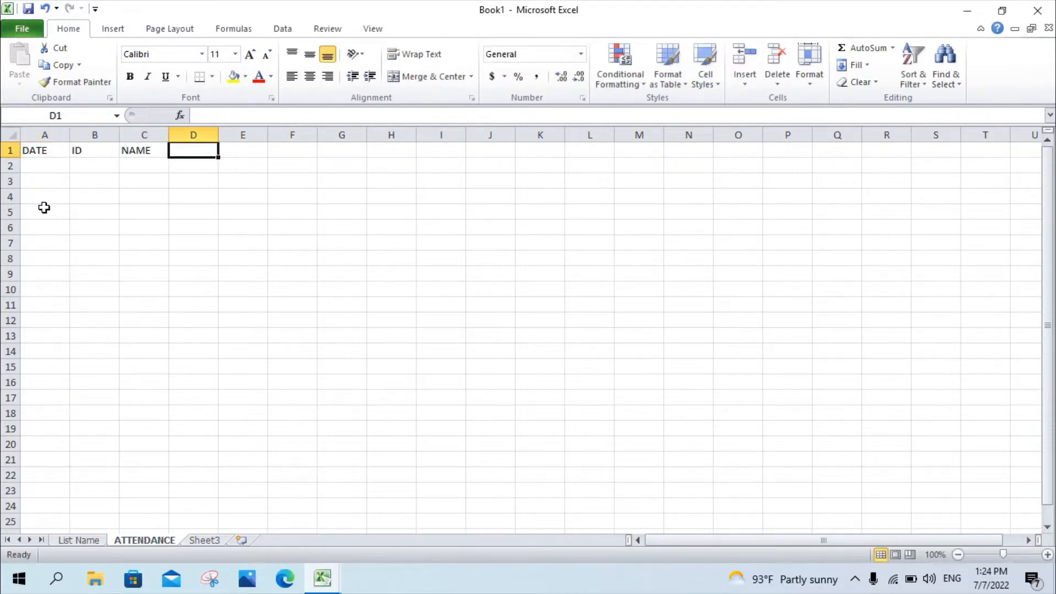
- Add the headings SEX, CLASS and ATTENDANCE in cells D1 to F1 and widen column F to fit its heading
text(SEX)
key(Tab)
text(CLASS)
key(Tab)
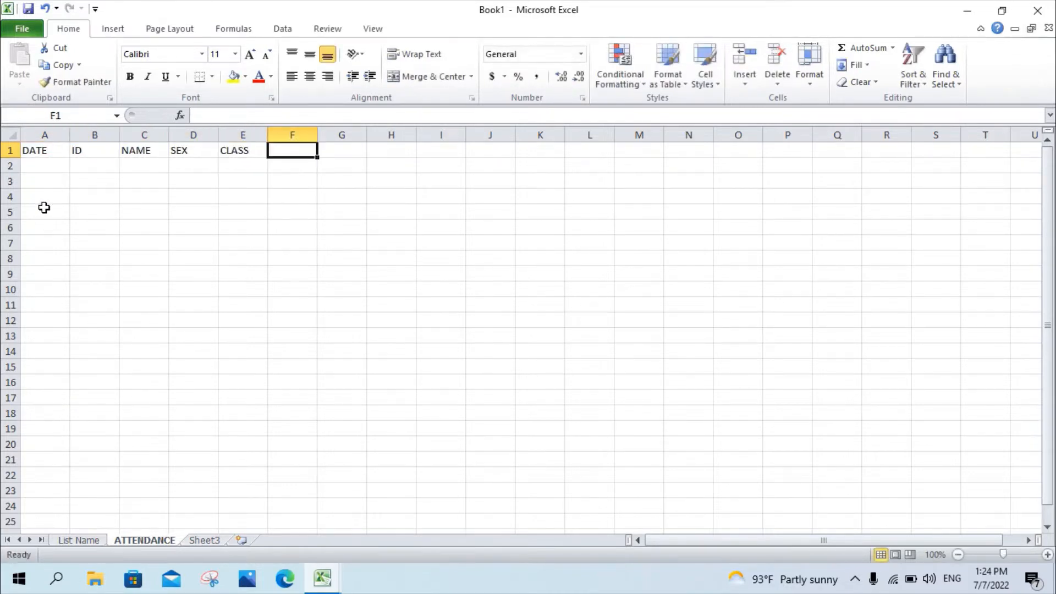
text(ATTENDANCE)
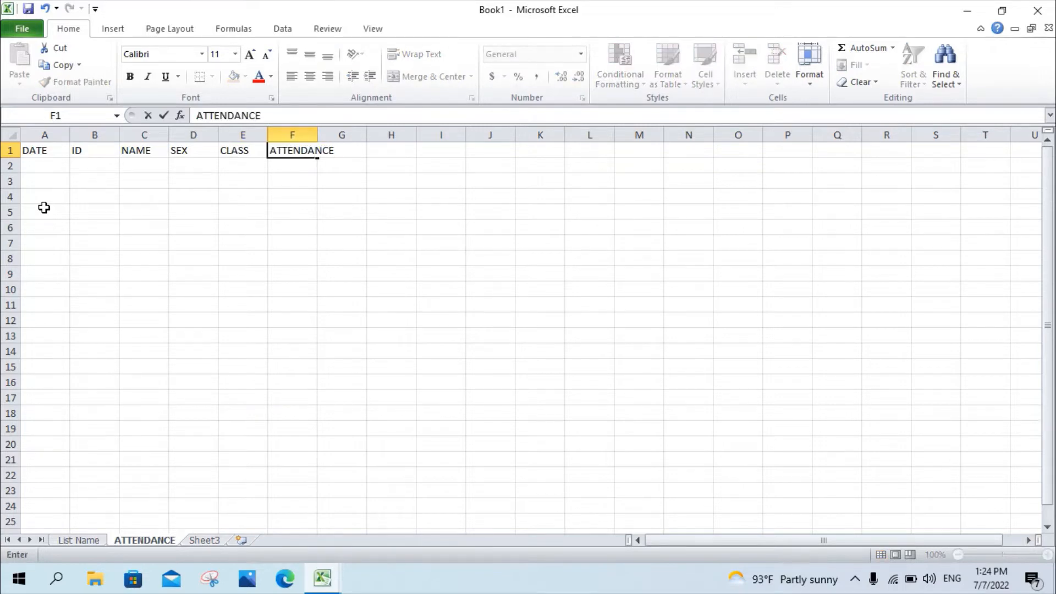
key(Return)
drag(315, 136, 359, 138)
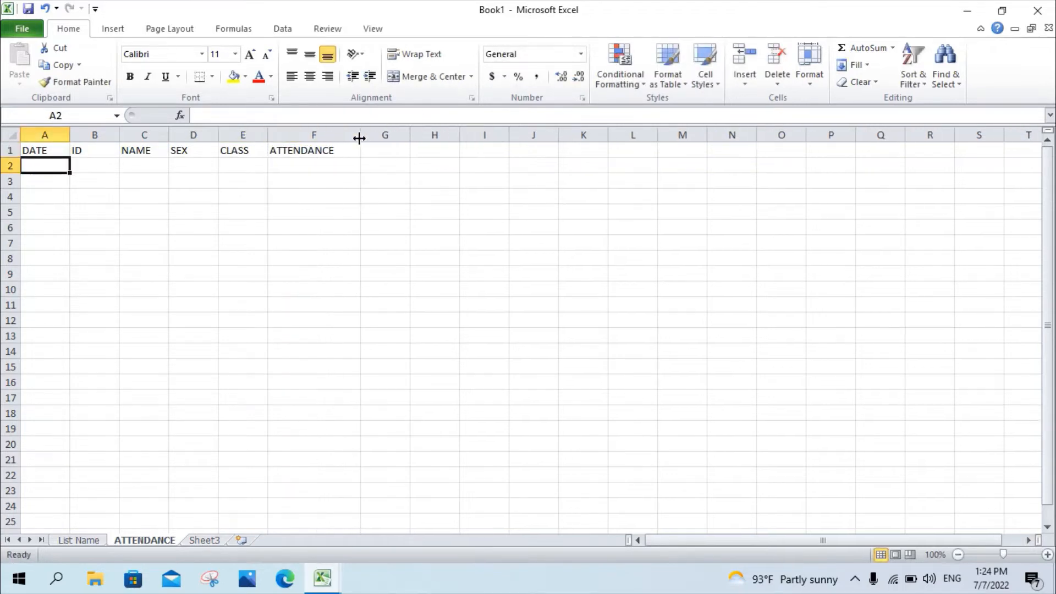
- Create a table with headers from the range A1:F14 on the ATTENDANCE sheet
drag(60, 149, 311, 352)
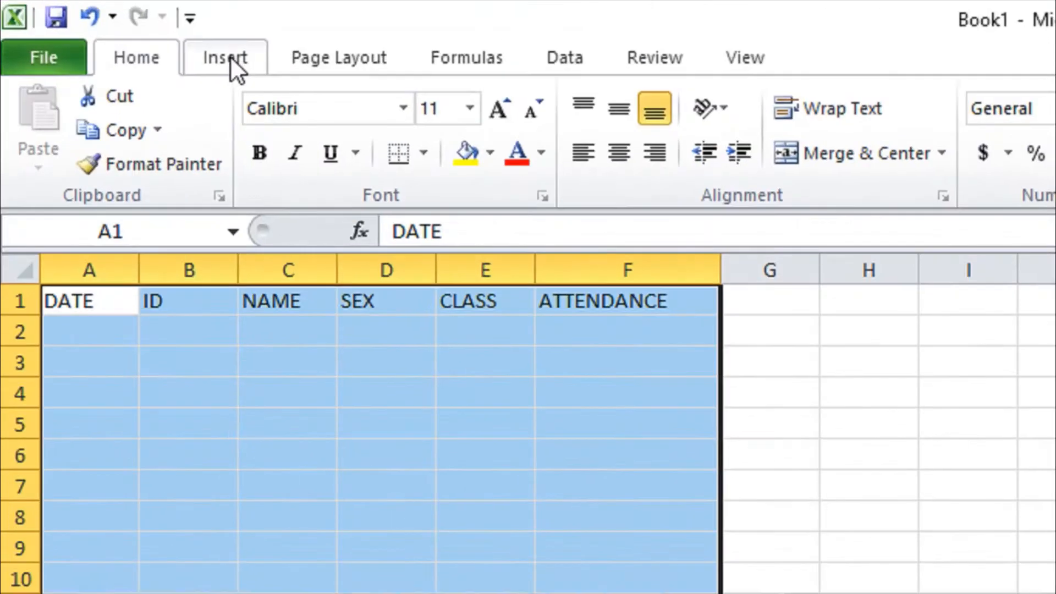
click(115, 28)
click(134, 111)
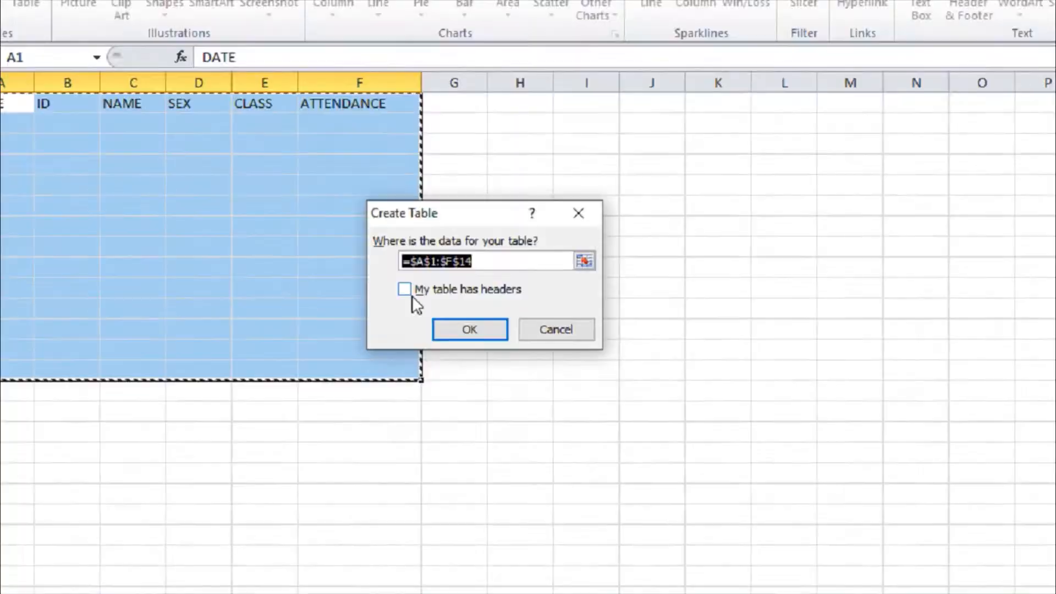
click(348, 290)
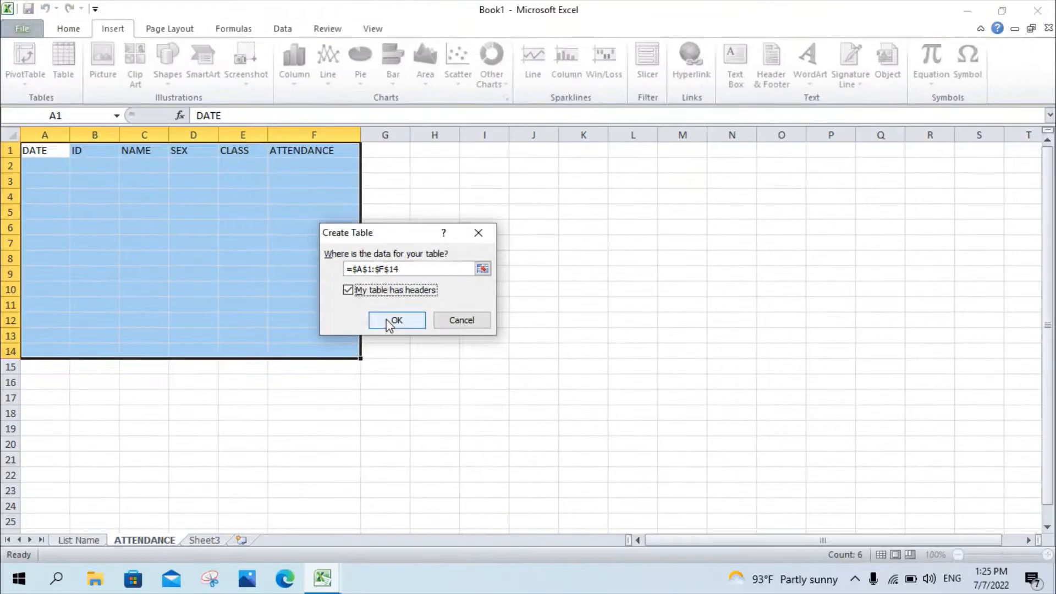
click(389, 322)
- Widen the DATE, ID, NAME, CLASS and ATTENDANCE columns of the table
drag(69, 135, 280, 135)
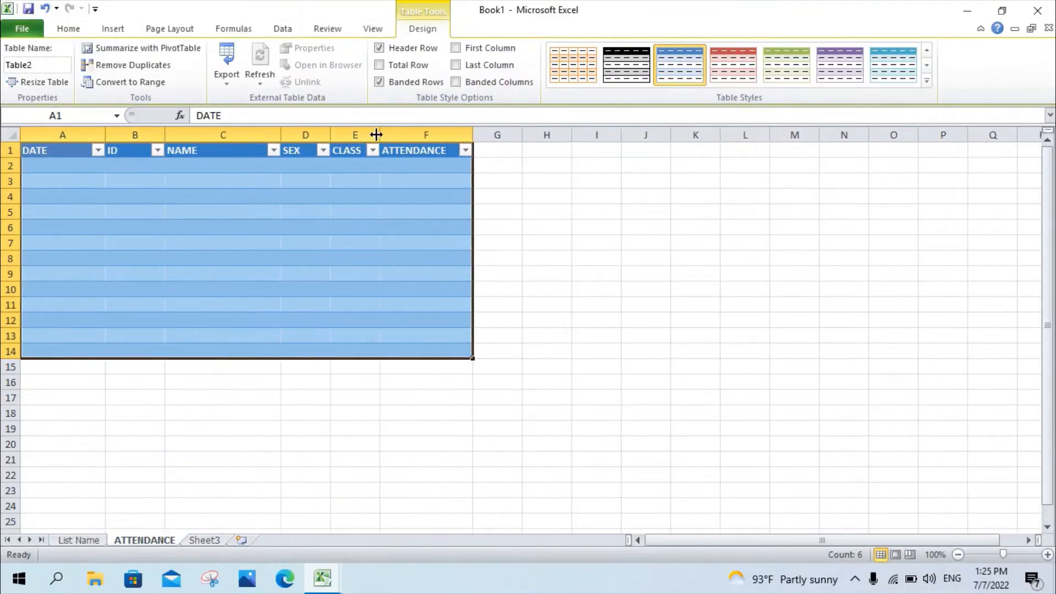
drag(380, 134, 400, 134)
drag(492, 135, 504, 135)
- Start an attendance code legend beside the table with A in H3 and ABSENT in I3
click(568, 218)
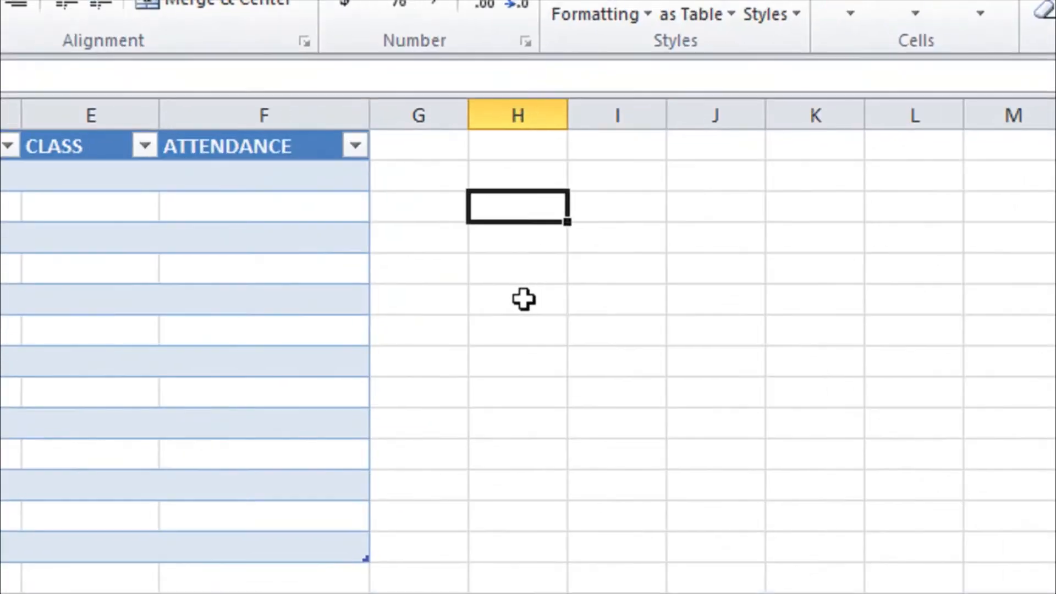
text(A)
key(Tab)
text(A)
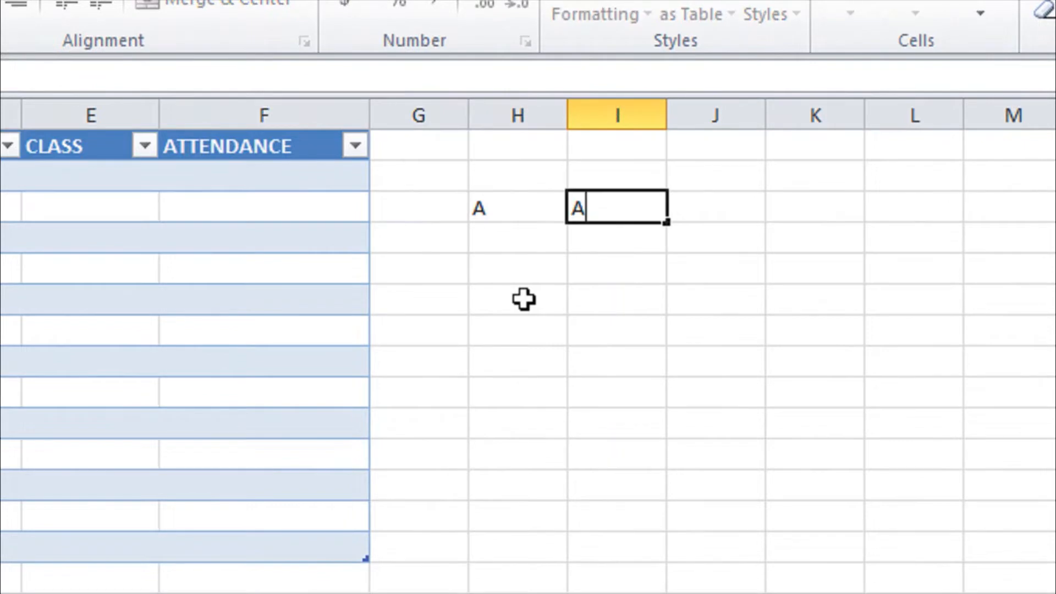
text(BSENT)
key(Return)
- Add the codes P for PERMISSION in row 4 and L for LATE in row 5 of the legend
text(P)
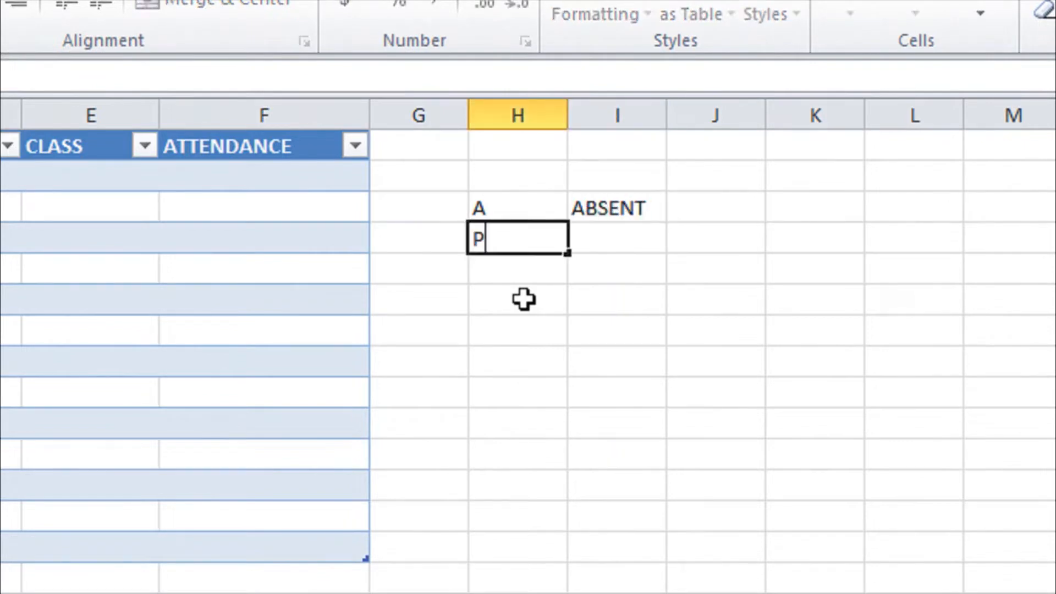
key(Tab)
text(PERMISSION)
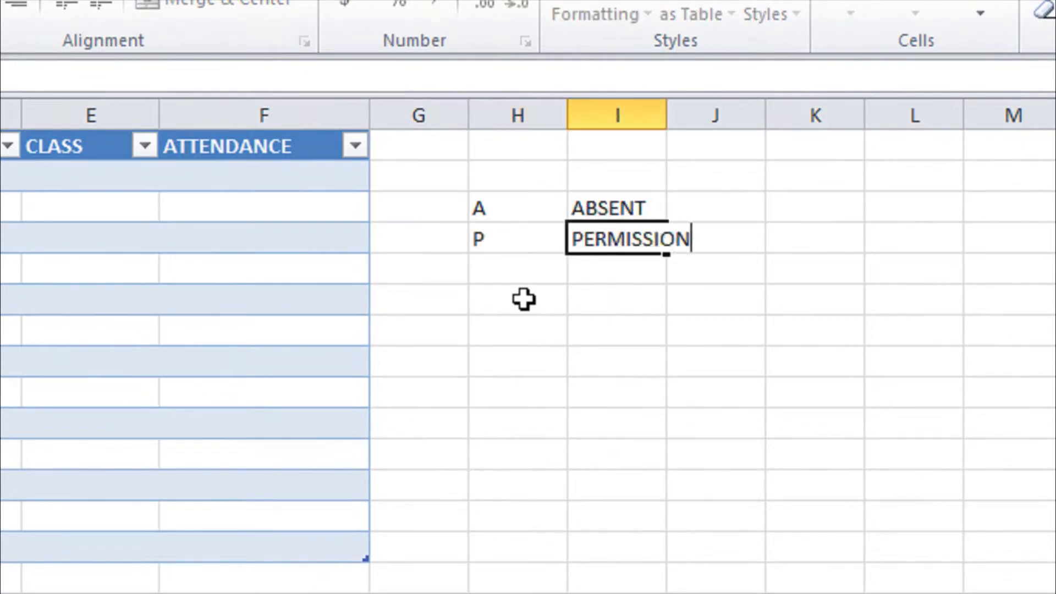
key(Return)
text(L)
key(Tab)
text(LATE)
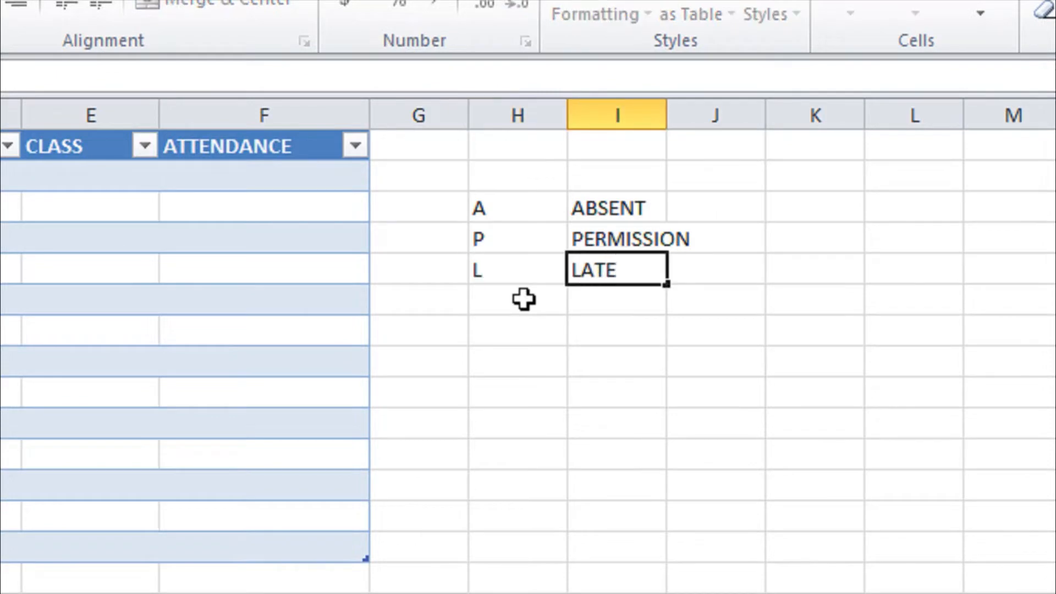
key(Return)
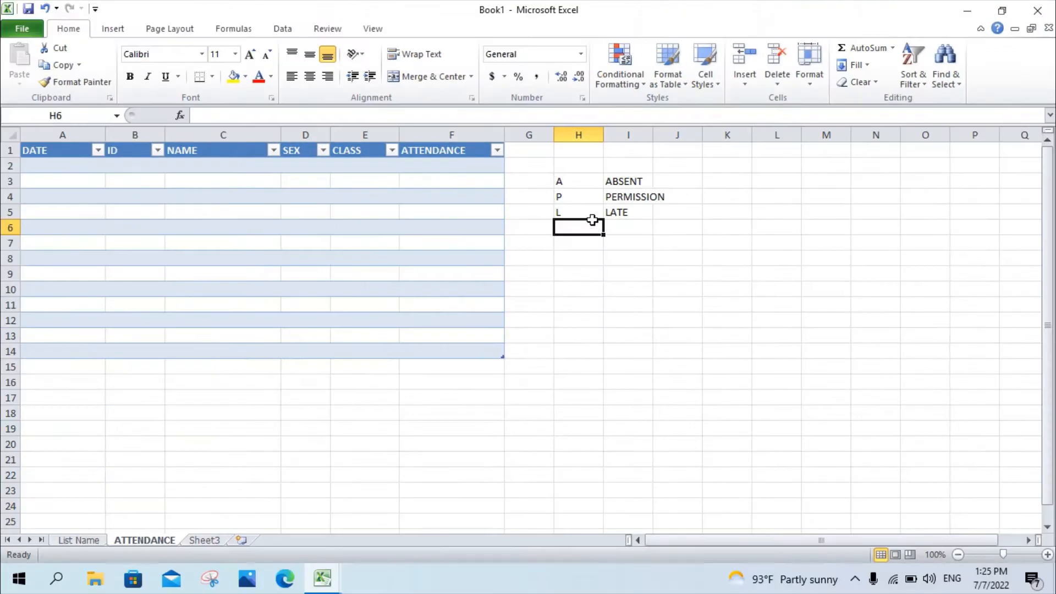
drag(494, 208, 670, 277)
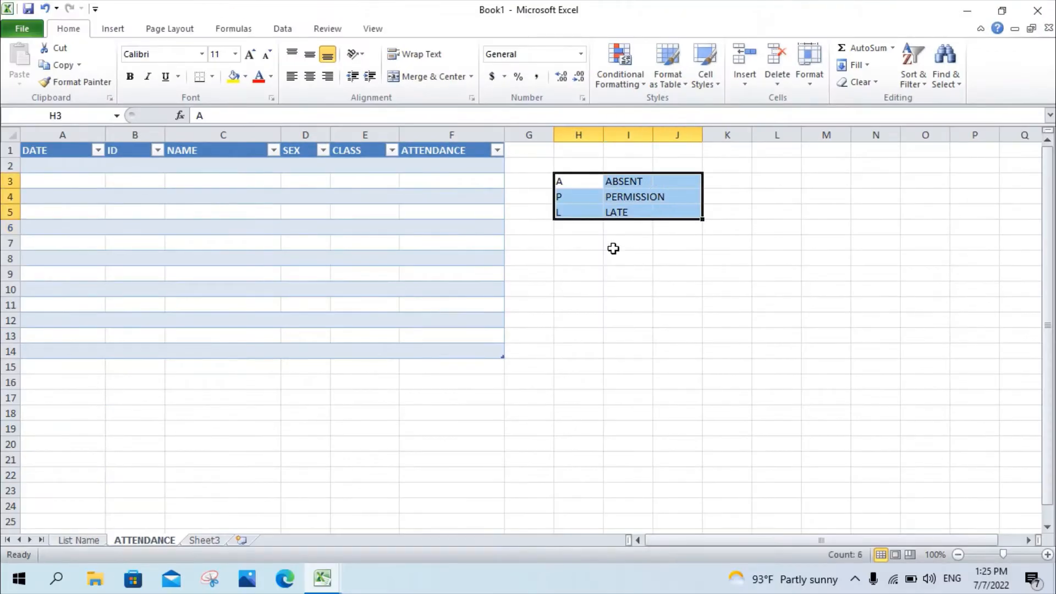
click(576, 215)
- Restrict the ATTENDANCE cells F2:F14 with list data validation using the legend codes =$H$3:$H$5 as the source
drag(481, 171, 474, 349)
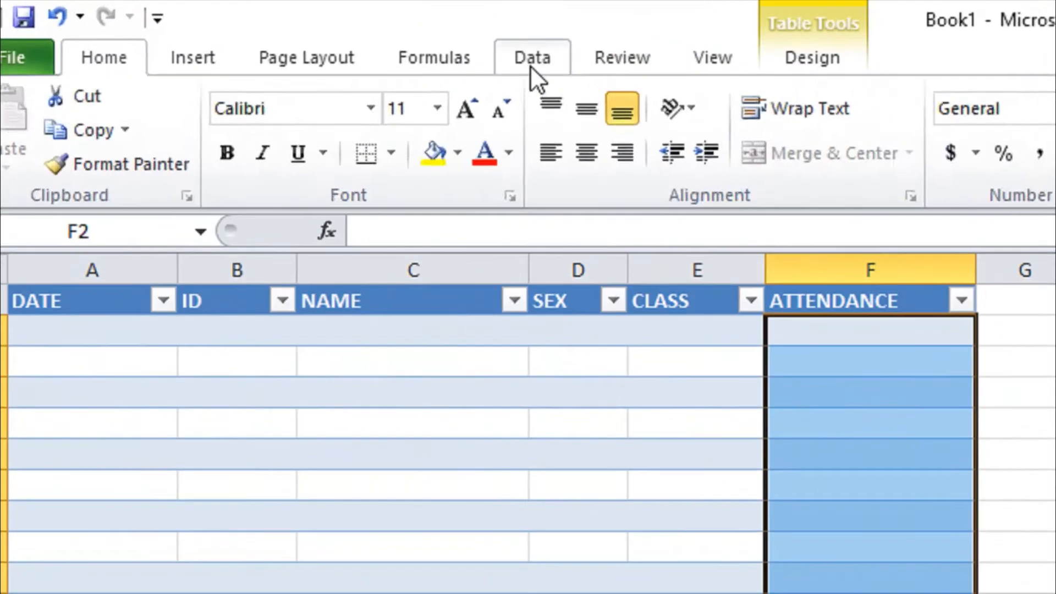
click(283, 30)
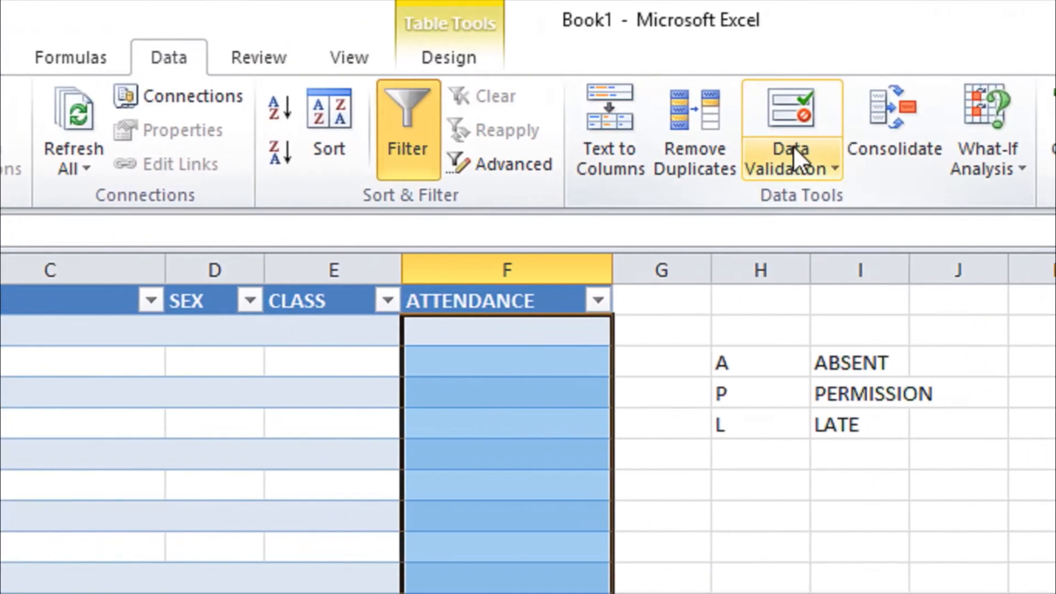
click(796, 165)
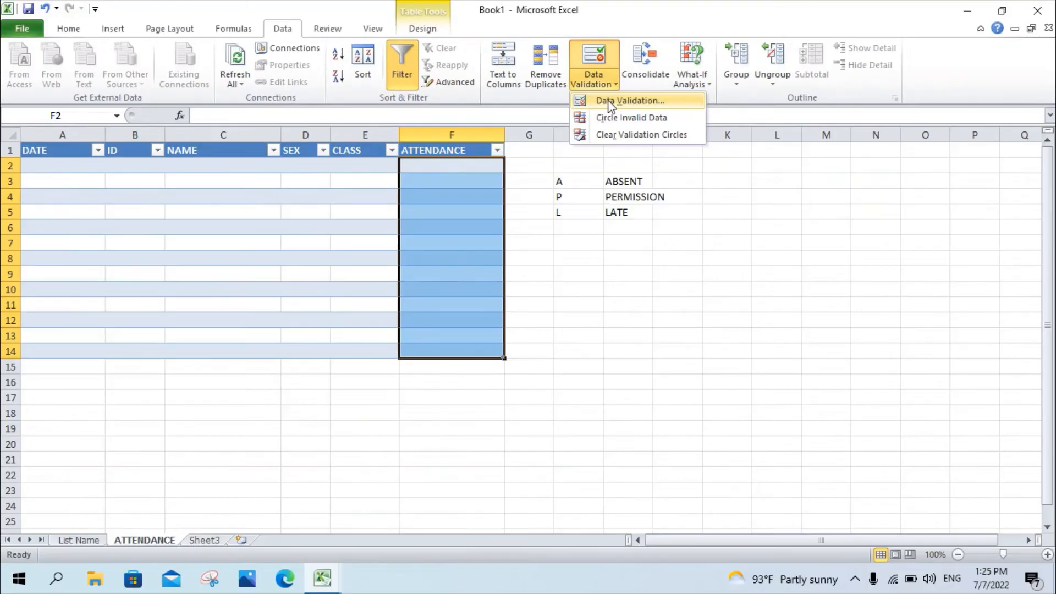
click(609, 101)
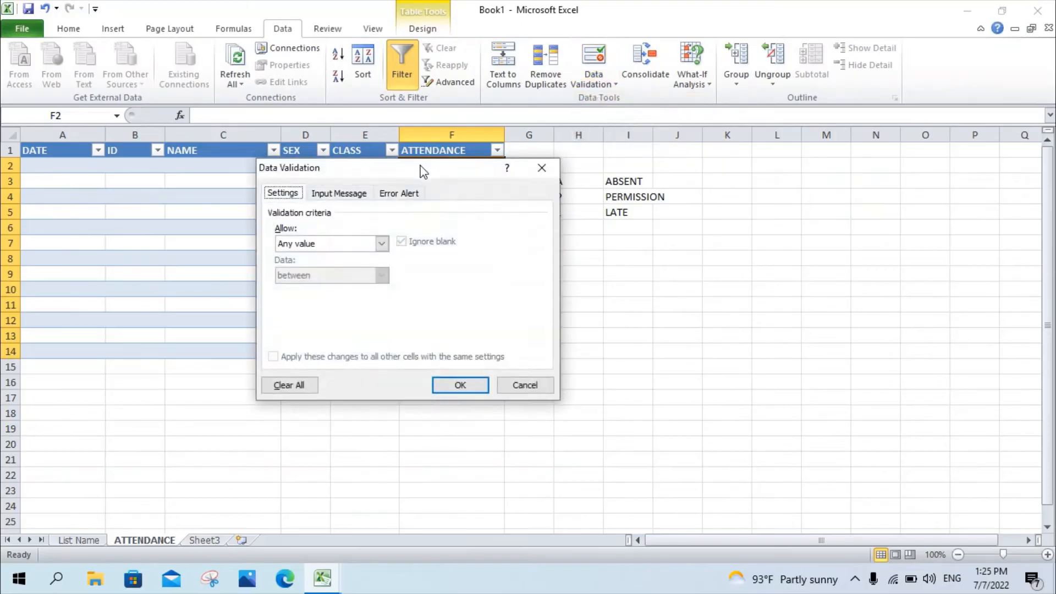
drag(422, 172, 843, 169)
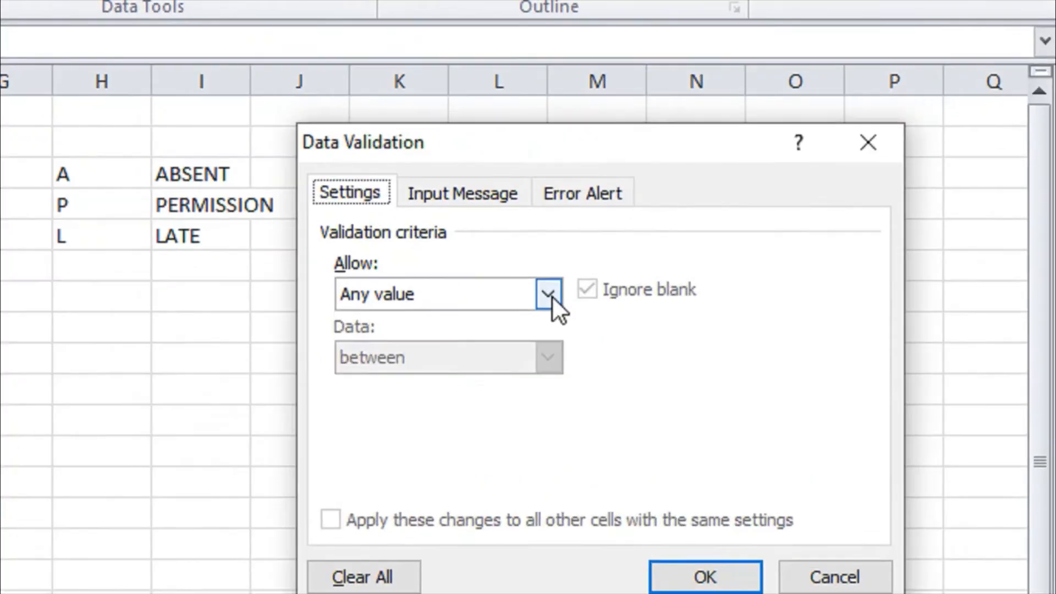
click(801, 241)
click(420, 381)
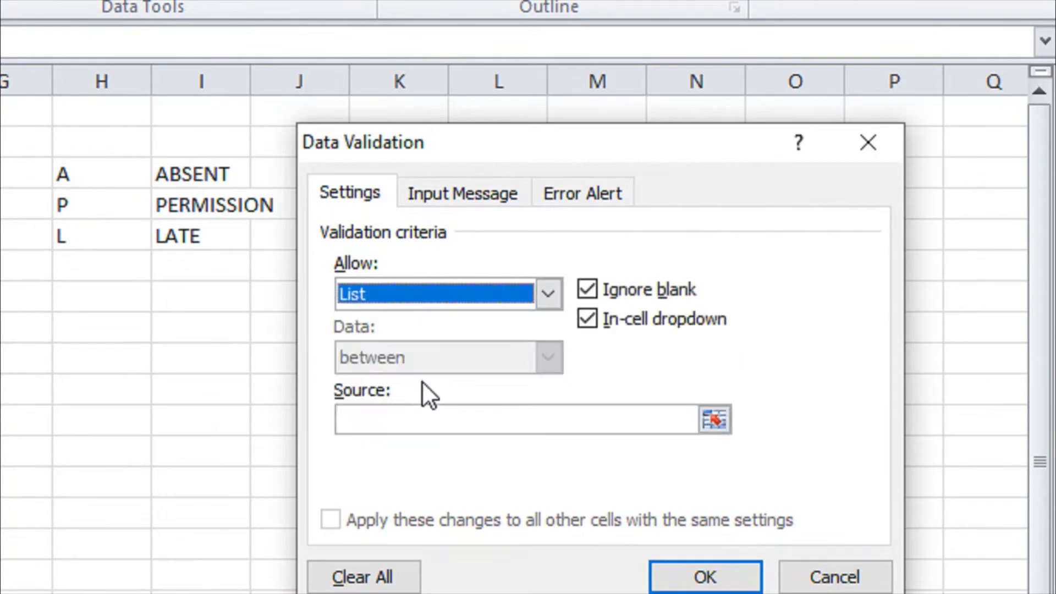
click(379, 420)
drag(88, 174, 109, 230)
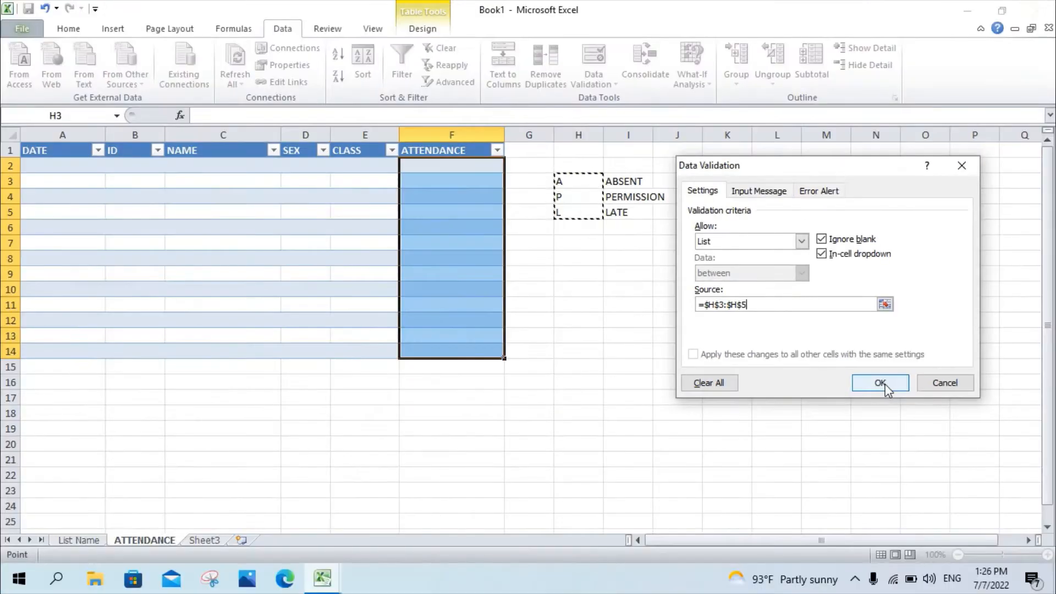
click(866, 577)
- Check the code choices offered by the drop-down lists in F2 and F5 without picking one
click(500, 168)
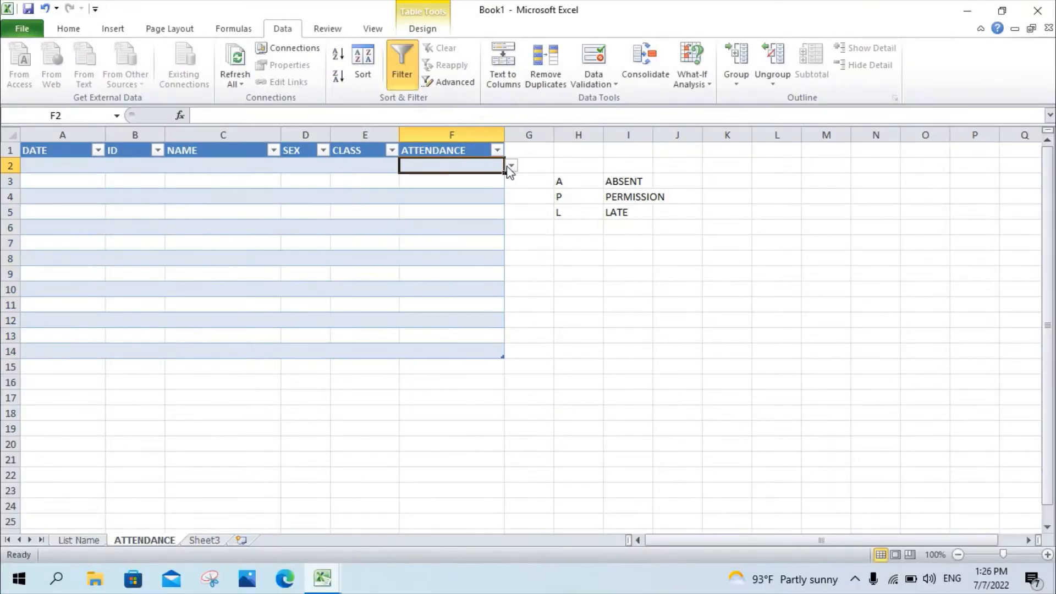
click(511, 166)
click(478, 210)
click(511, 213)
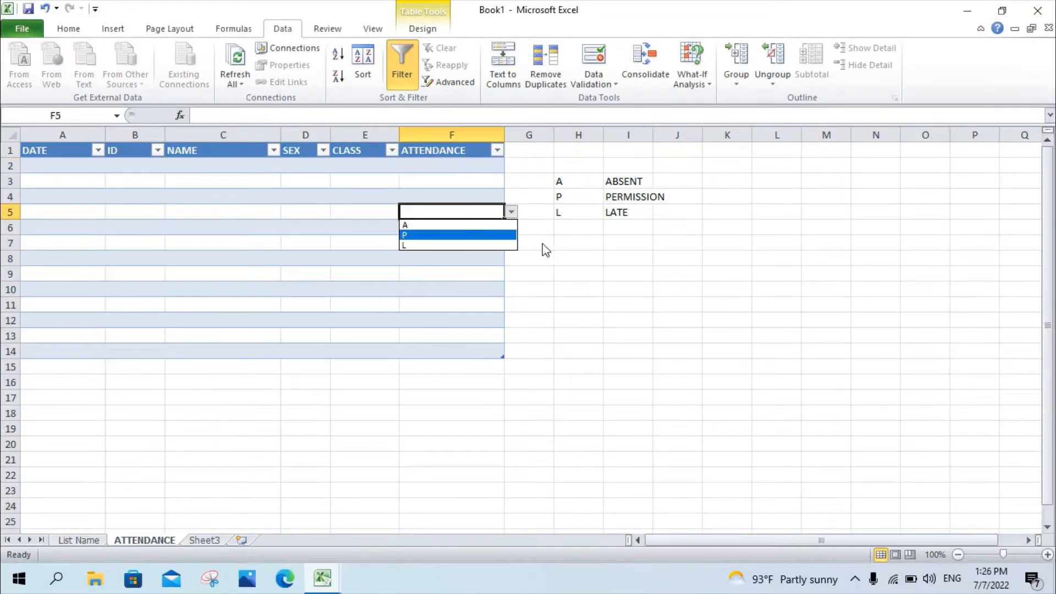
click(543, 243)
click(87, 165)
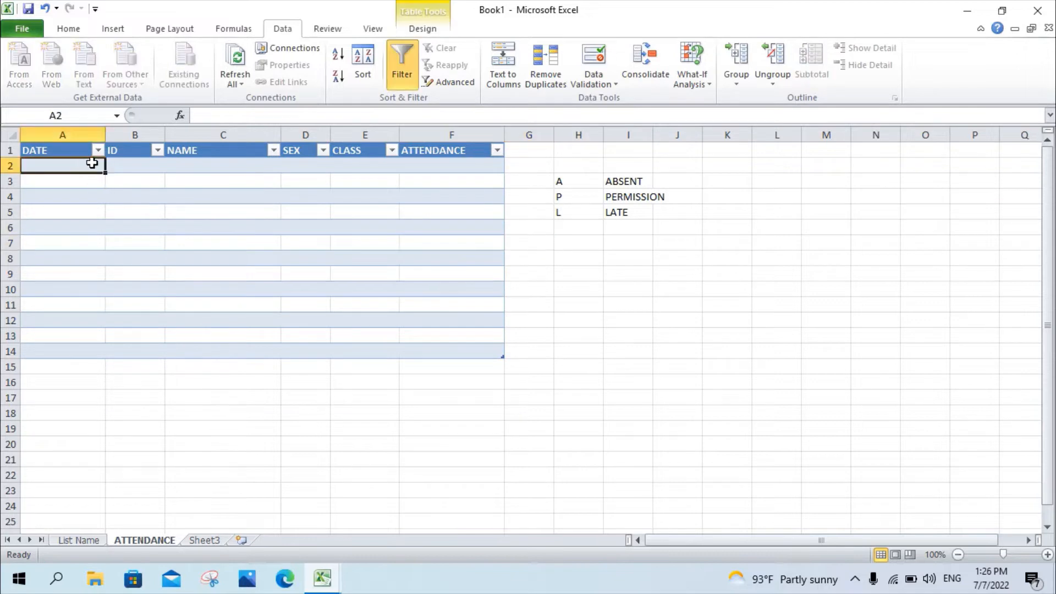
click(123, 164)
click(197, 166)
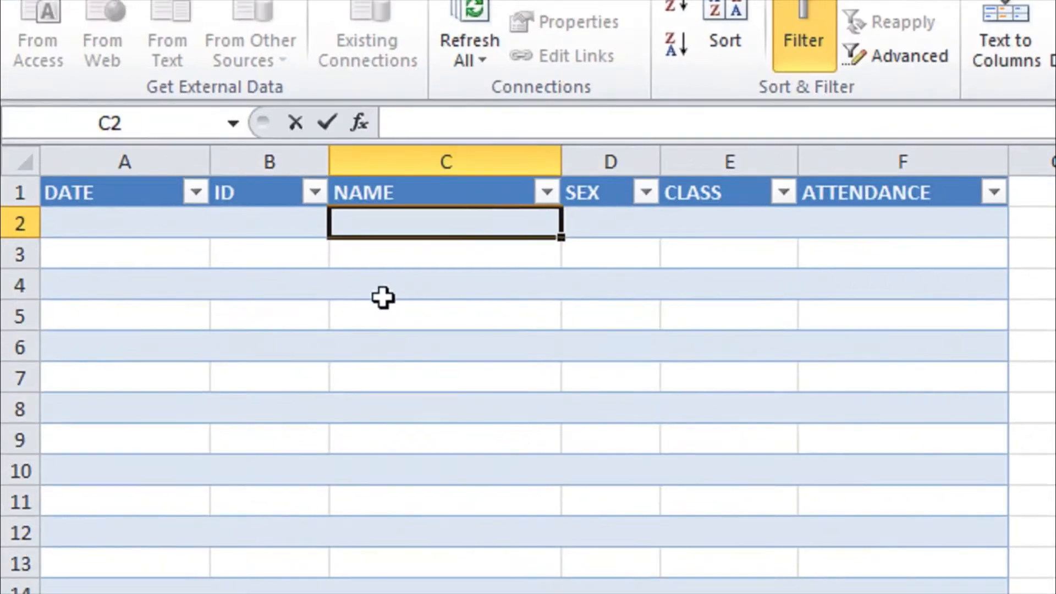
text(=VLOOKUP()
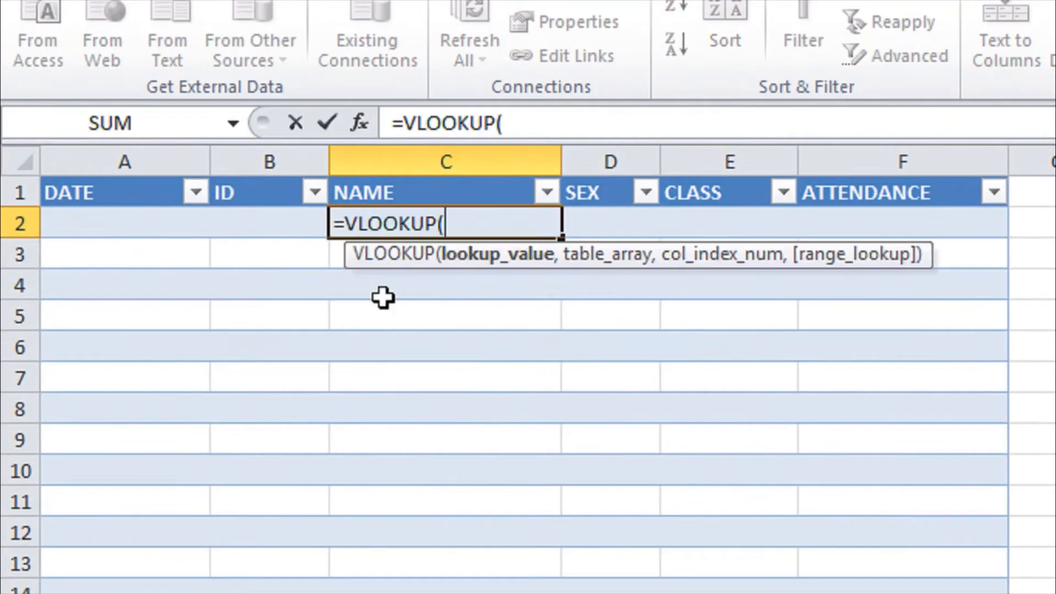
click(276, 227)
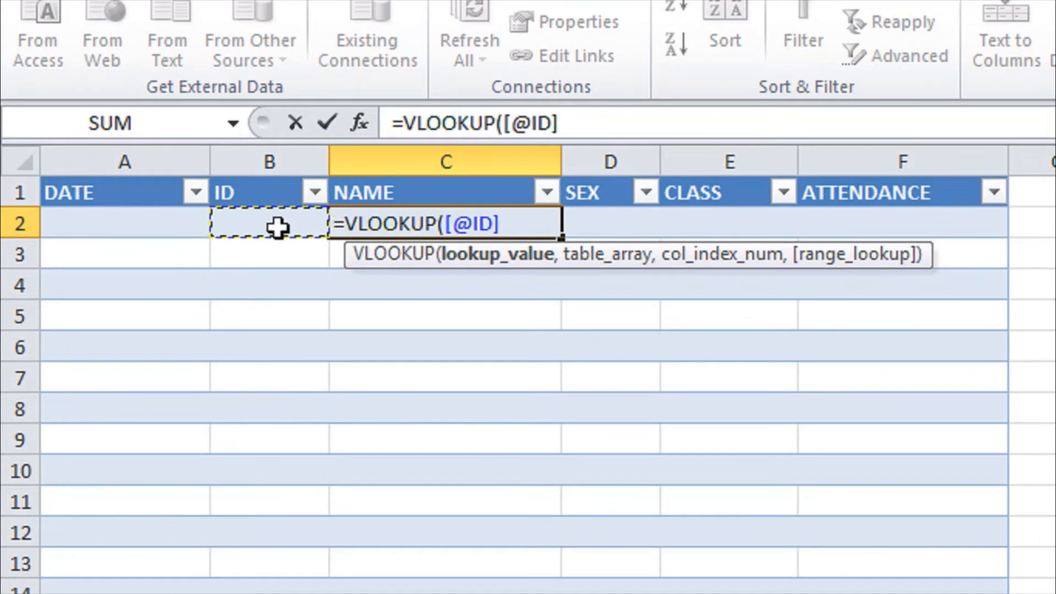
text(,)
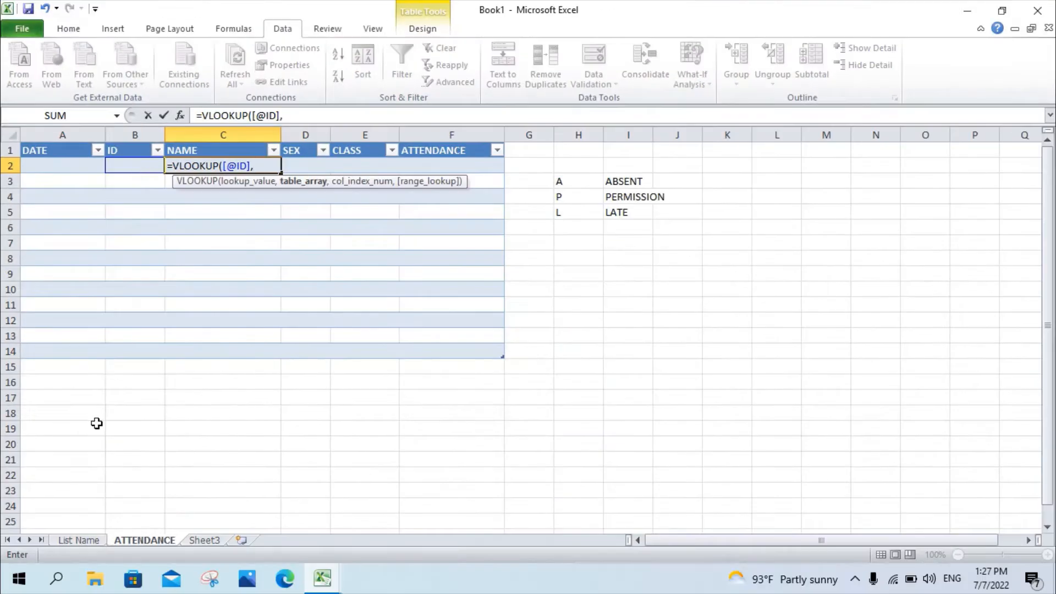
click(73, 541)
drag(52, 149, 489, 303)
text(,)
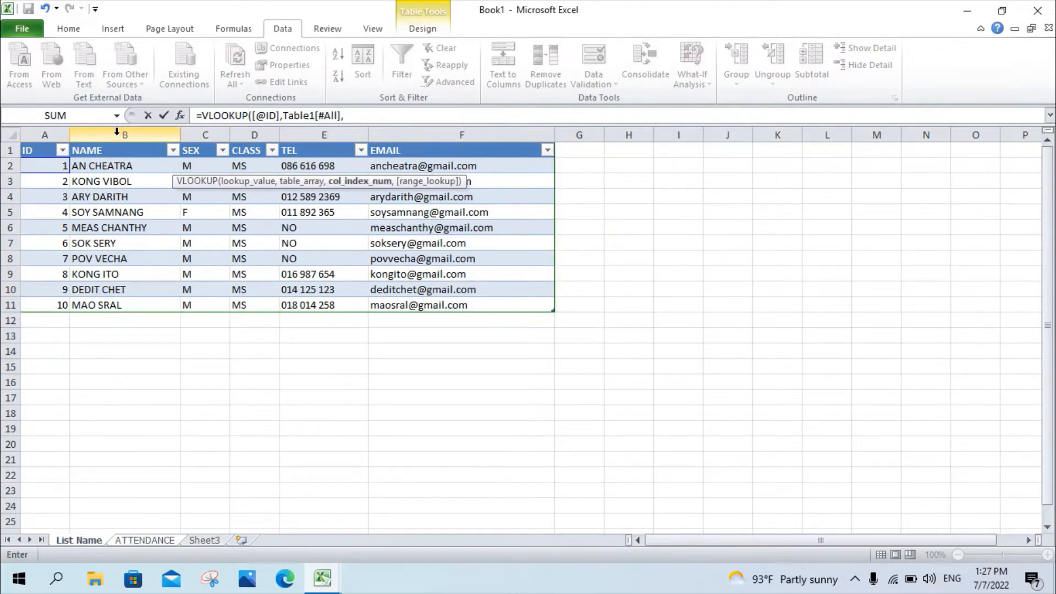
click(362, 121)
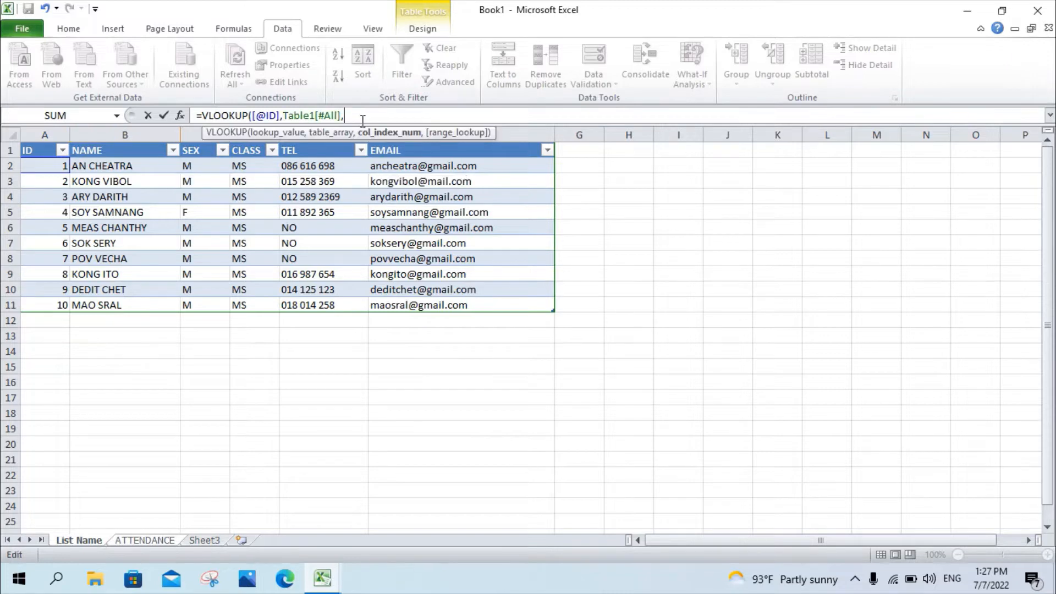
text(,)
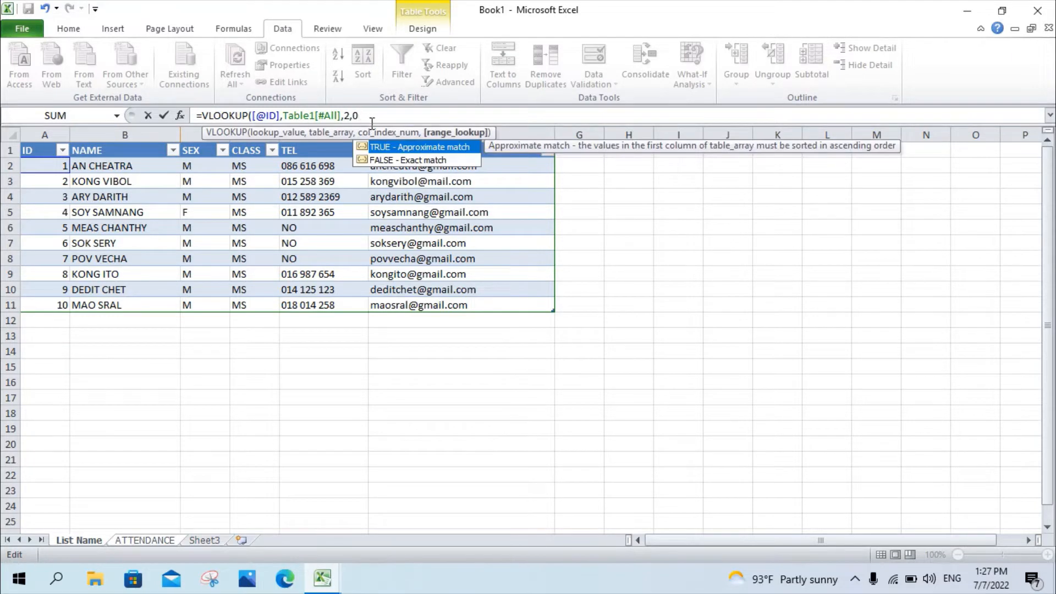
text(0))
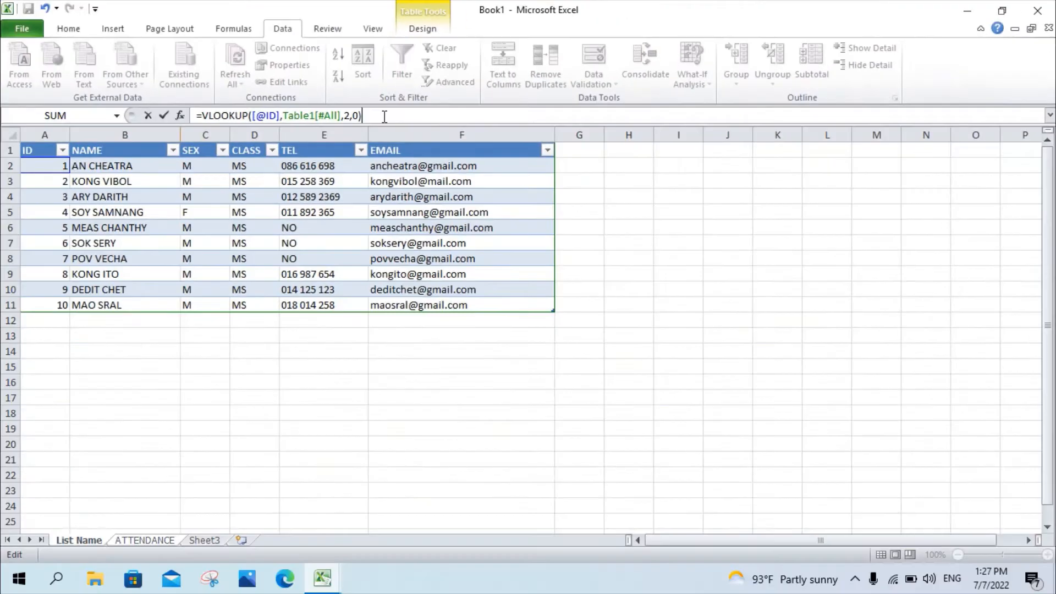
key(Return)
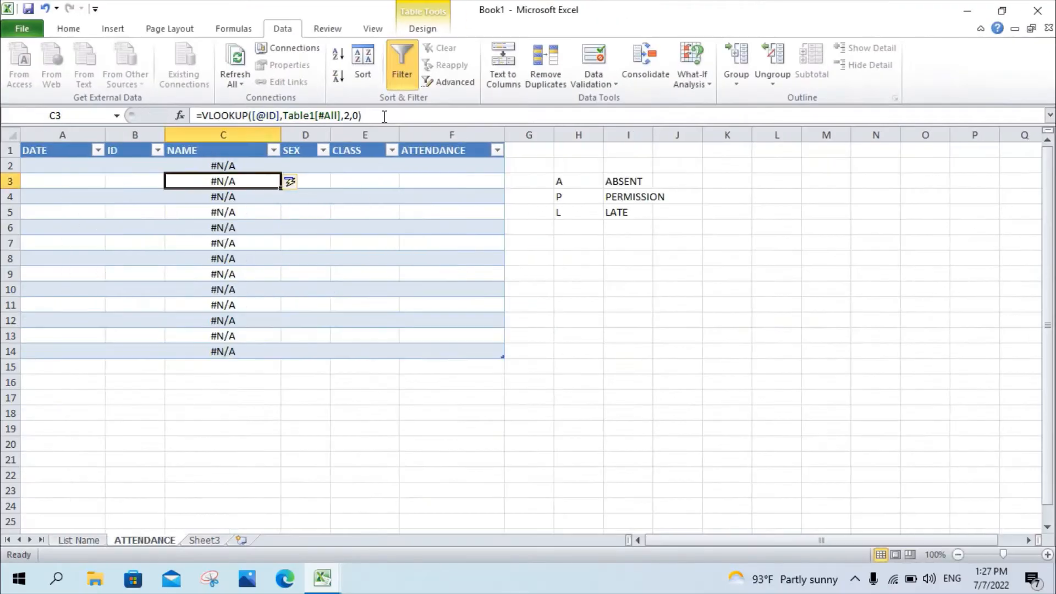
- Look up the student ID in A10 of the List Name sheet and enter it in B2 on the ATTENDANCE sheet
click(149, 168)
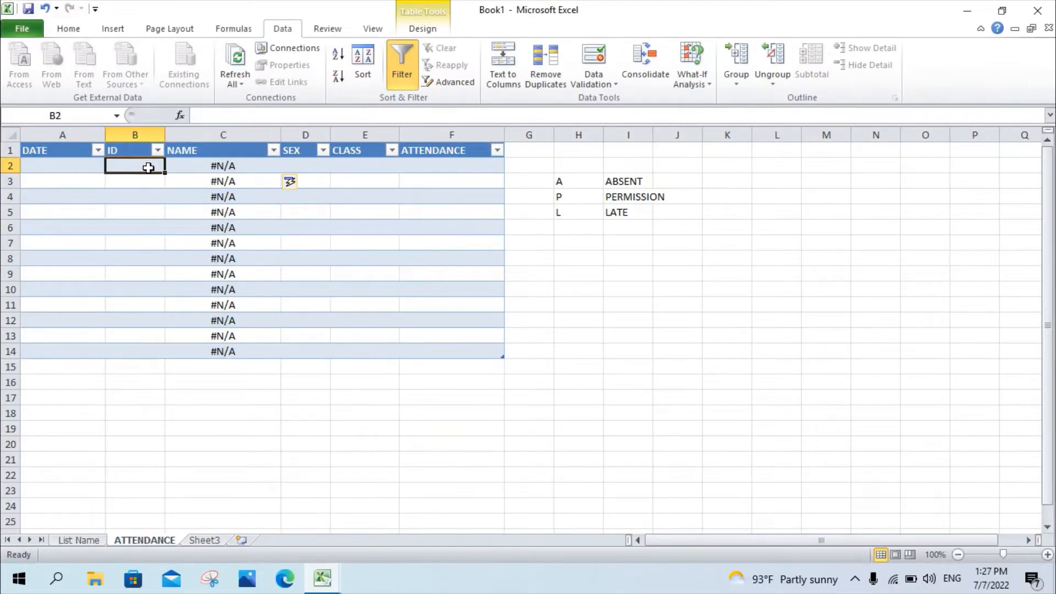
click(77, 540)
click(51, 290)
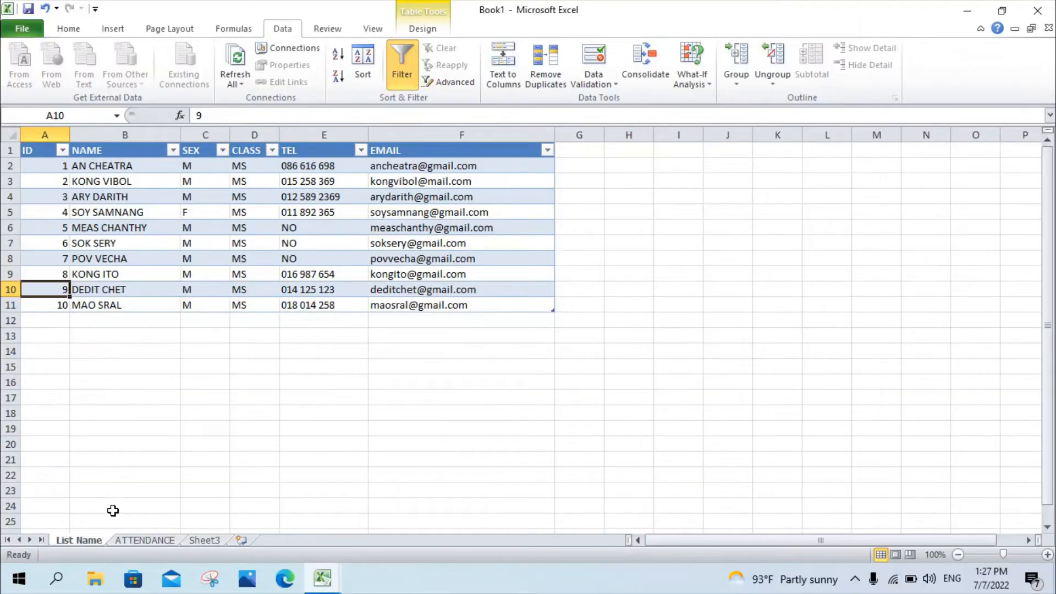
click(138, 541)
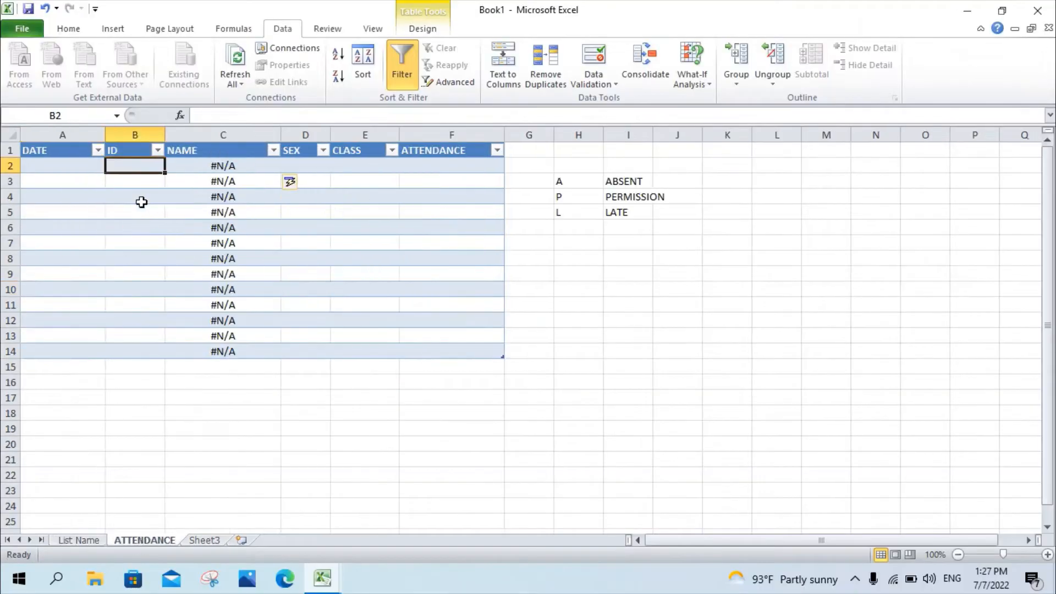
text(9)
click(93, 167)
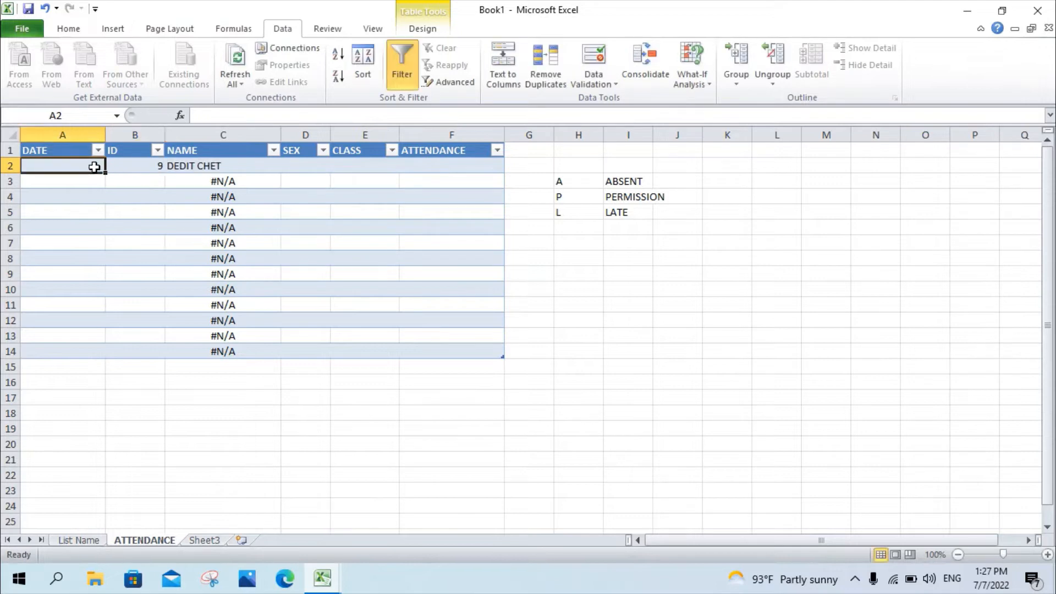
- Copy the text of the VLOOKUP formula in C2 of the NAME column
click(125, 167)
click(178, 167)
click(306, 167)
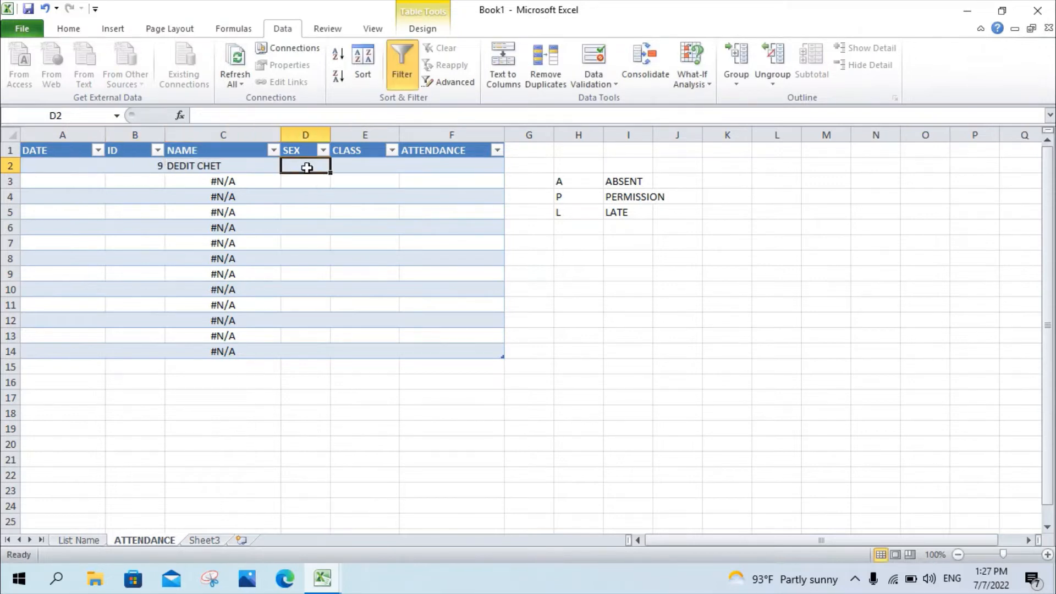
click(266, 166)
drag(361, 116, 196, 116)
right_click(306, 115)
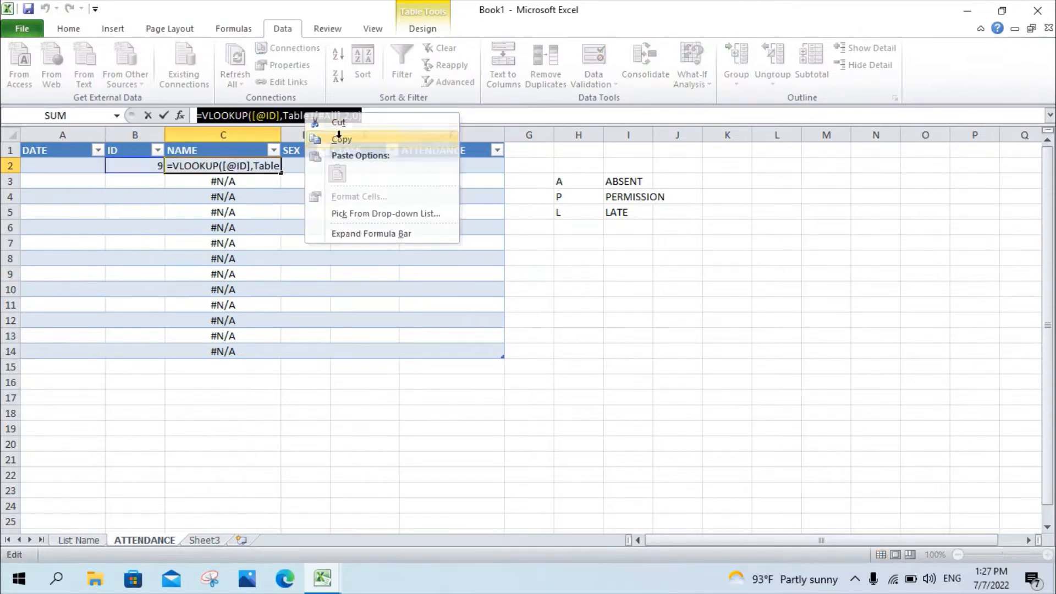
click(339, 136)
key(Return)
click(308, 165)
click(309, 114)
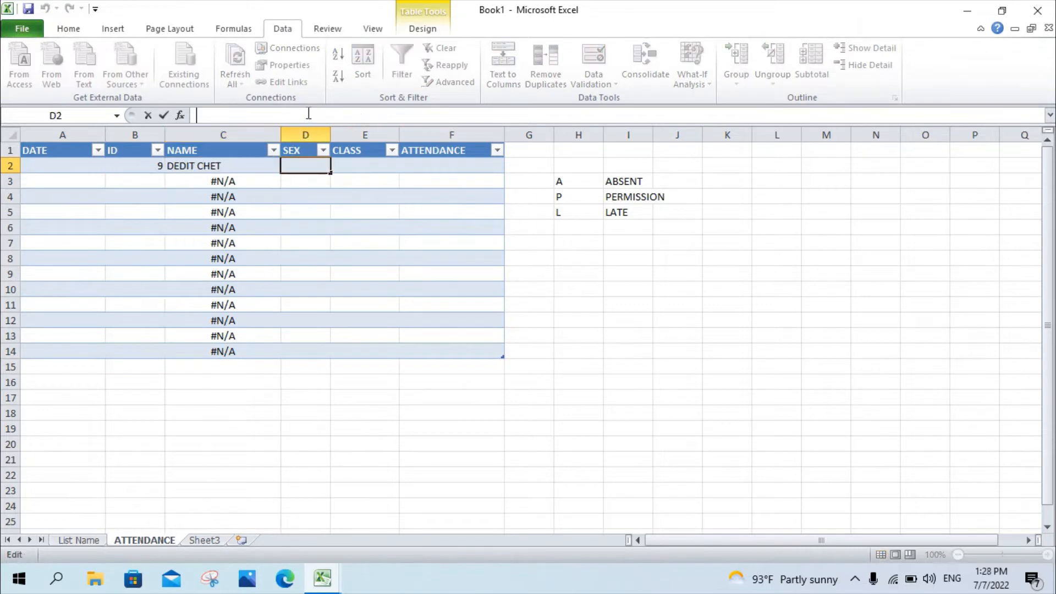
right_click(309, 114)
click(341, 174)
click(350, 115)
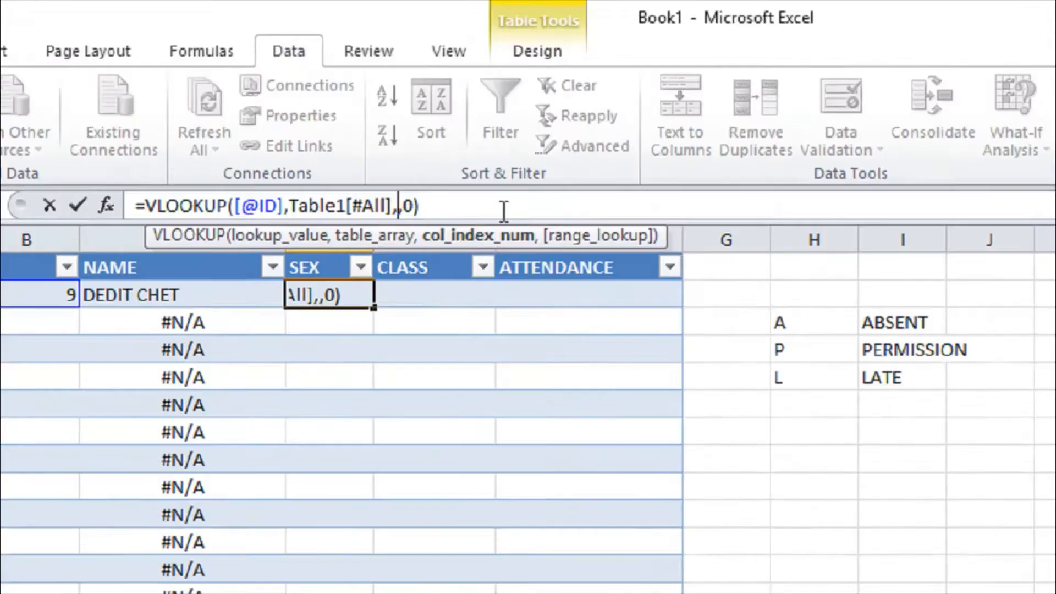
text(3)
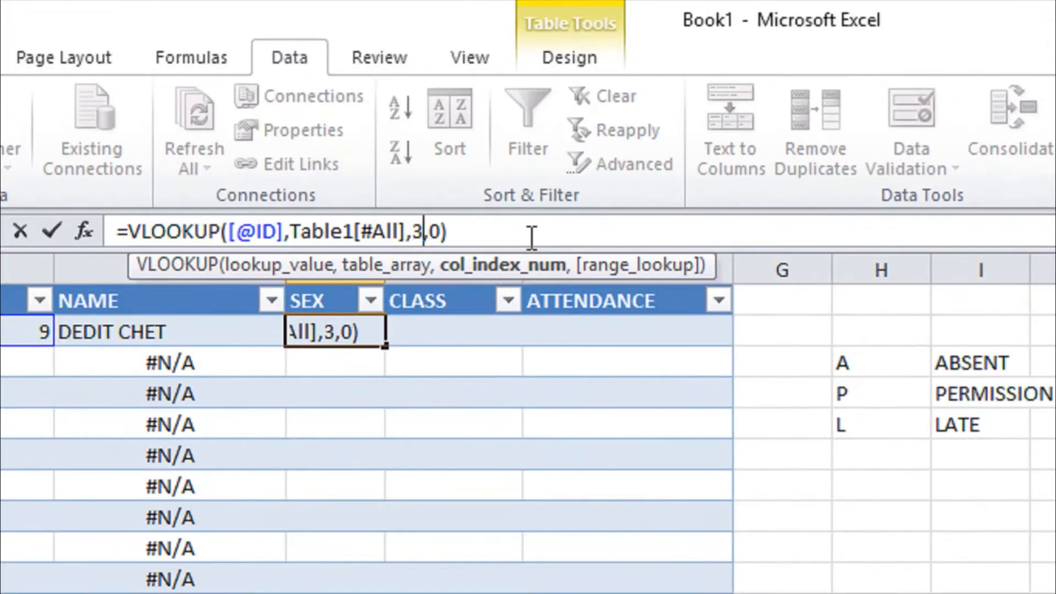
key(Return)
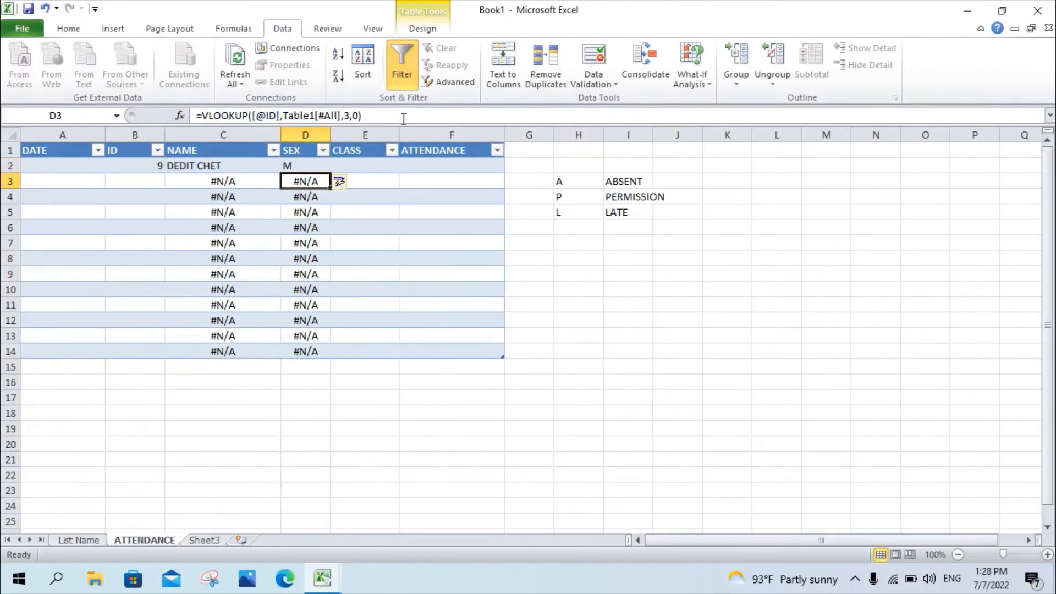
- Copy the text of the VLOOKUP formula in D2 of the SEX column
click(353, 165)
click(306, 165)
drag(371, 116, 197, 115)
right_click(216, 116)
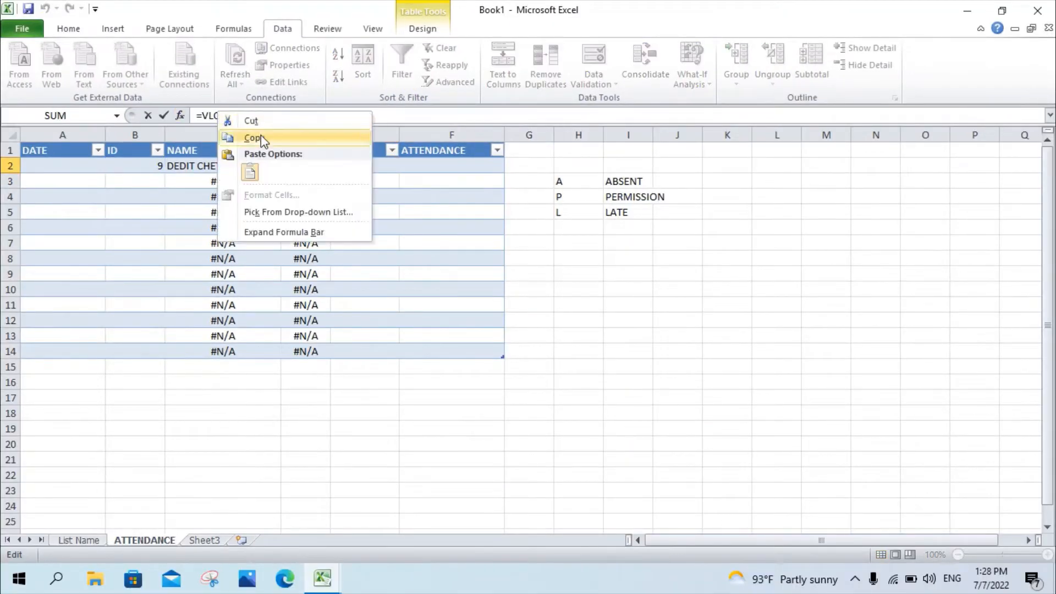
click(259, 137)
click(388, 119)
key(Return)
click(367, 165)
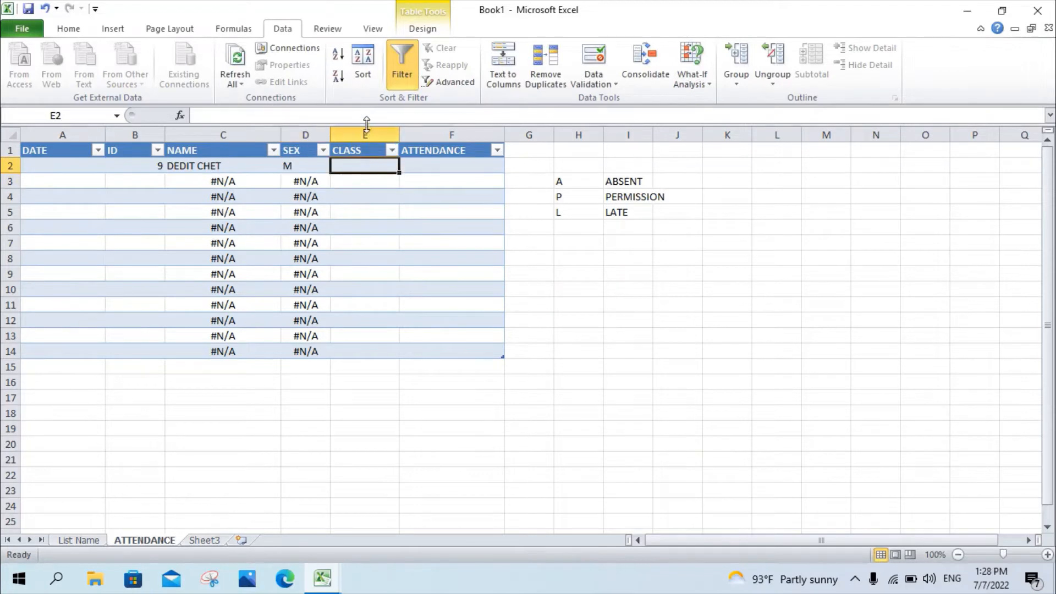
right_click(363, 115)
click(400, 174)
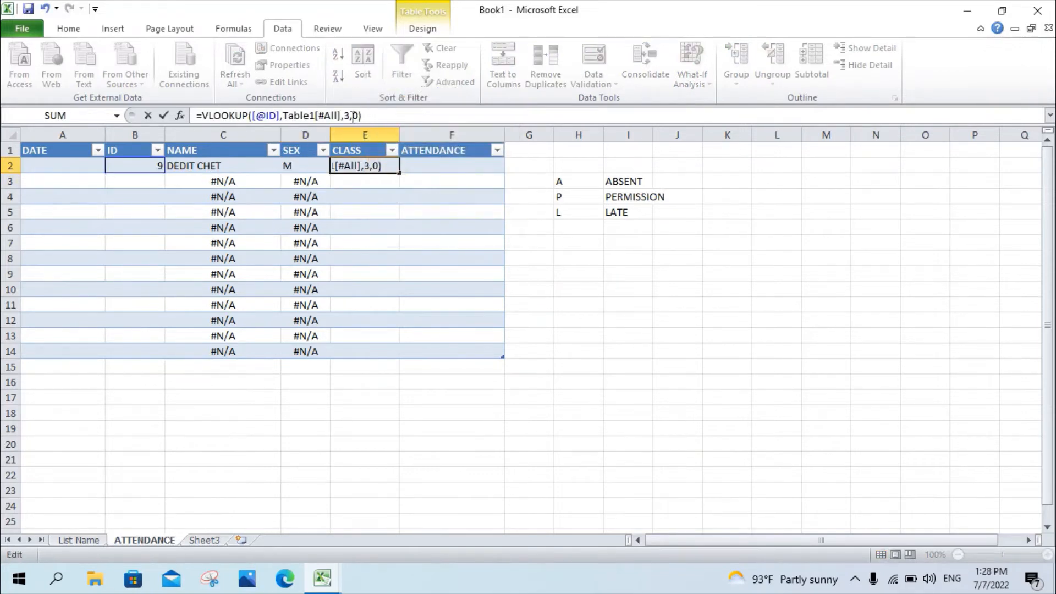
click(352, 115)
key(BackSpace)
text(4)
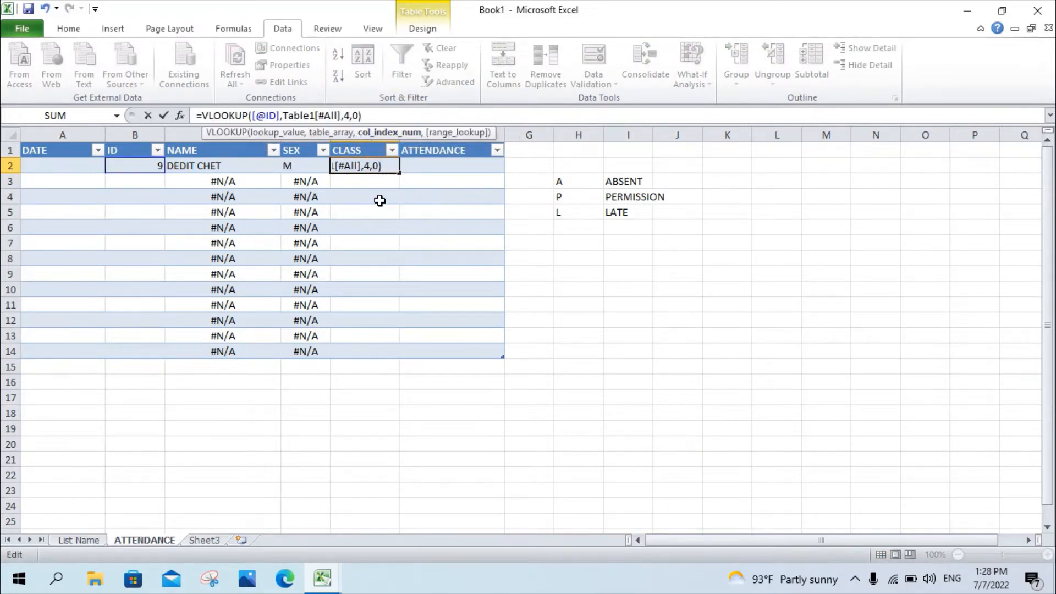
key(Return)
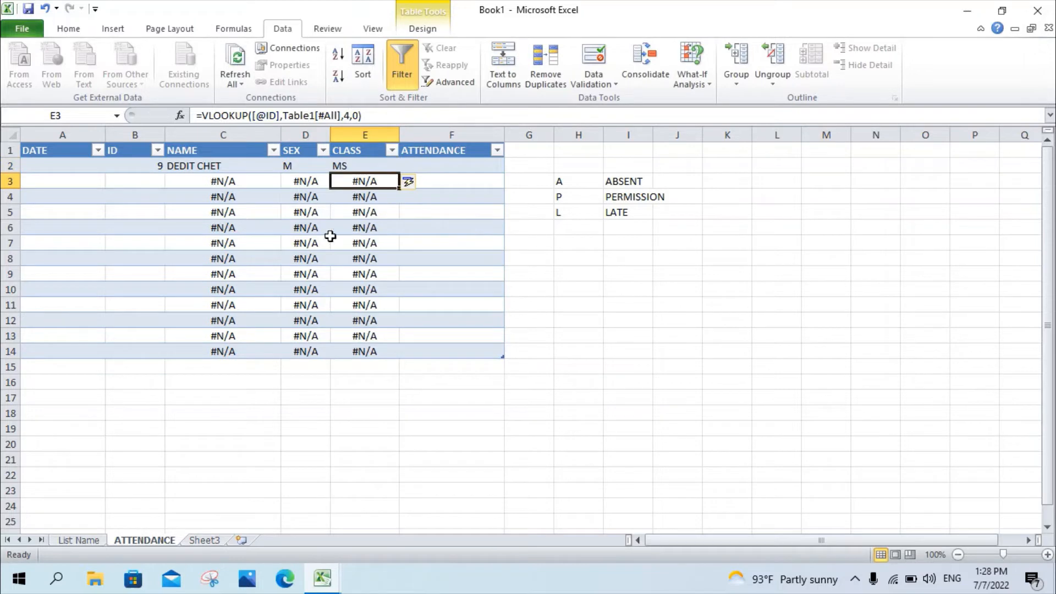
- Enter the date 07/07/22 in A2 and set the ID in B2 to 1
click(150, 182)
click(71, 166)
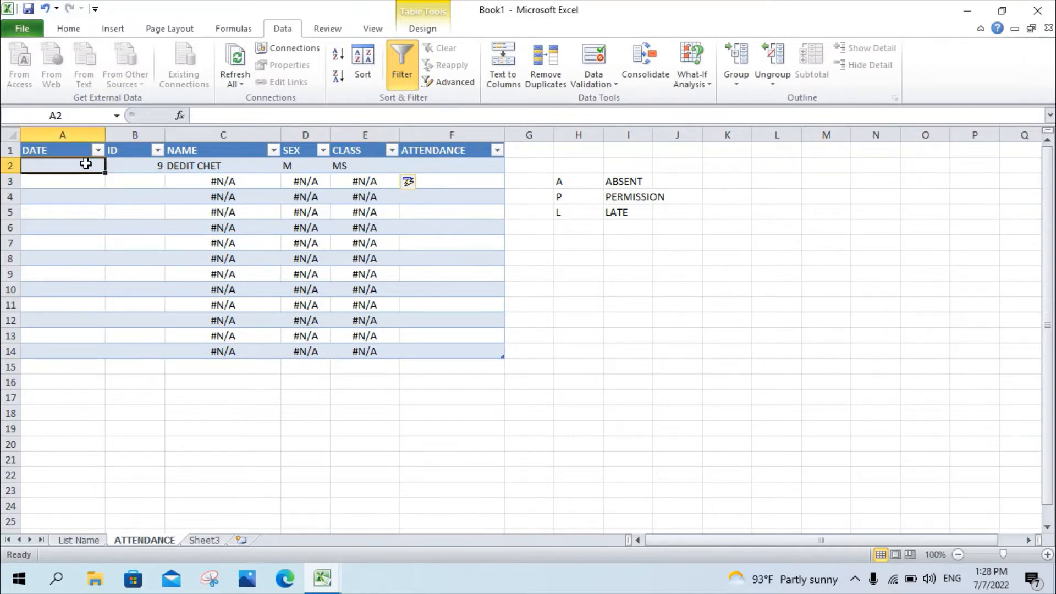
text(07/07/22)
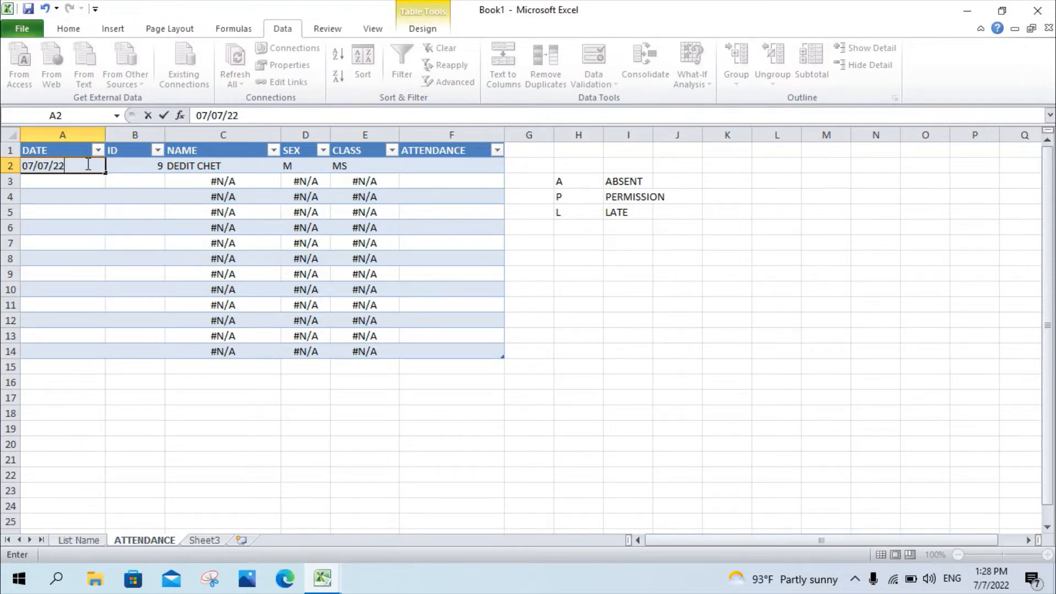
key(Return)
click(145, 163)
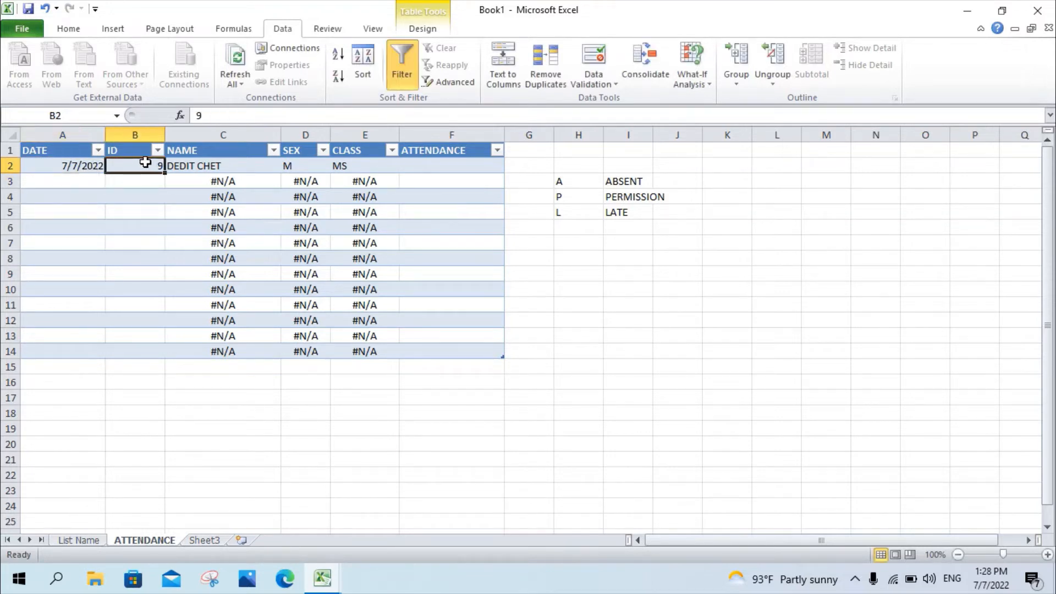
click(201, 166)
click(146, 162)
text(1)
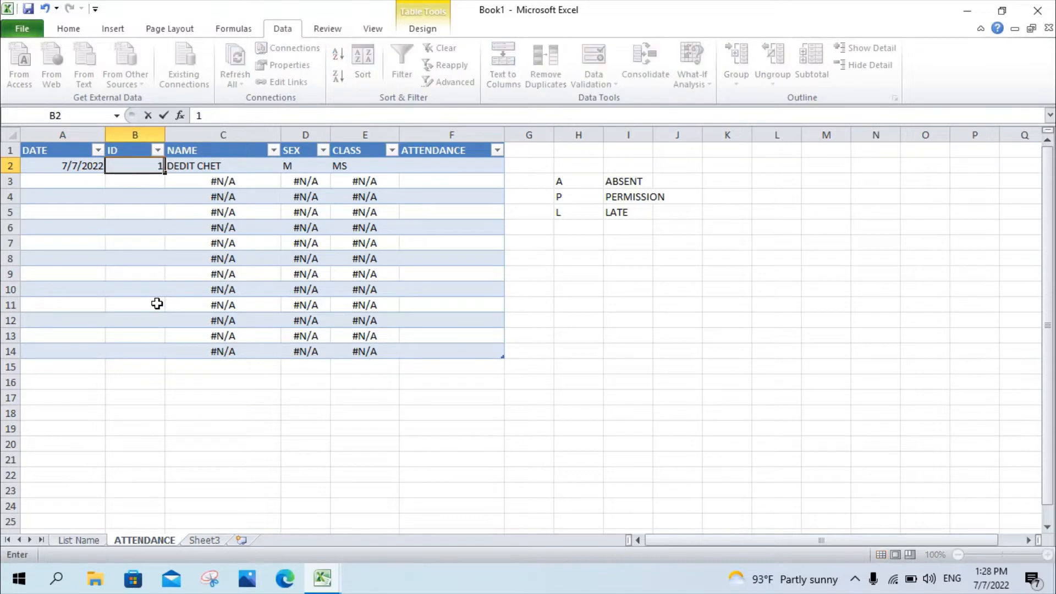
key(Return)
- Choose attendance code A from the drop-down list of F2
click(226, 165)
click(484, 166)
click(511, 166)
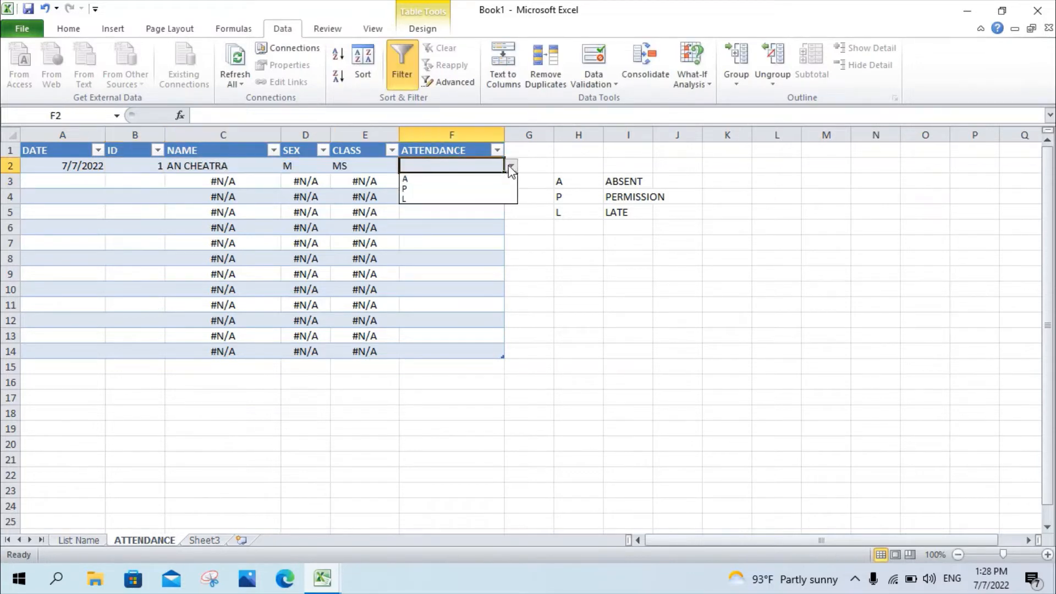
click(429, 177)
- Enter the date 07/15/22 in A3 and the ID 10 in B3
click(88, 184)
text(07/15/22)
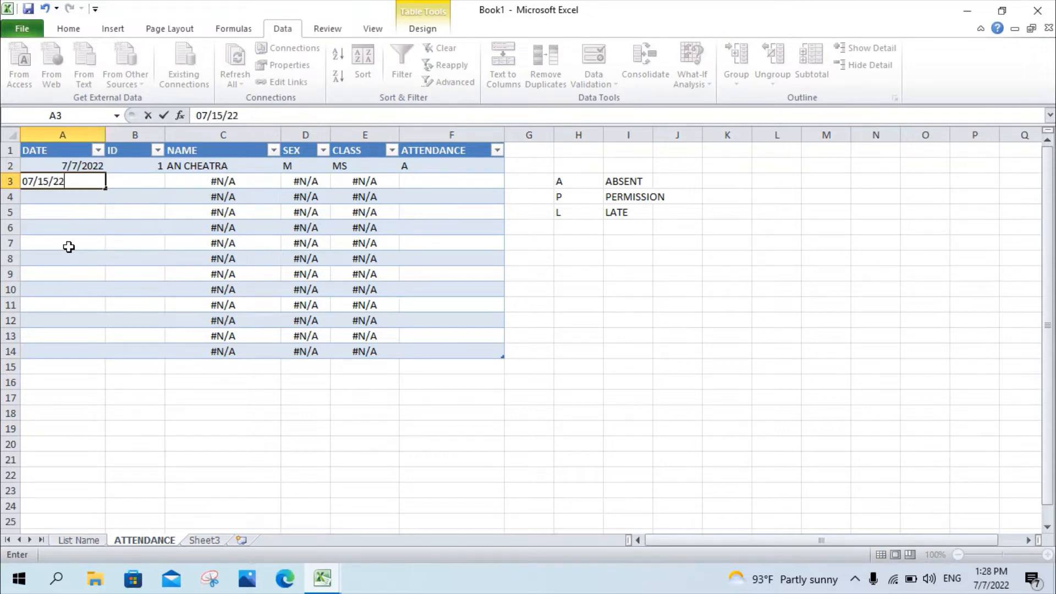
key(Return)
click(157, 180)
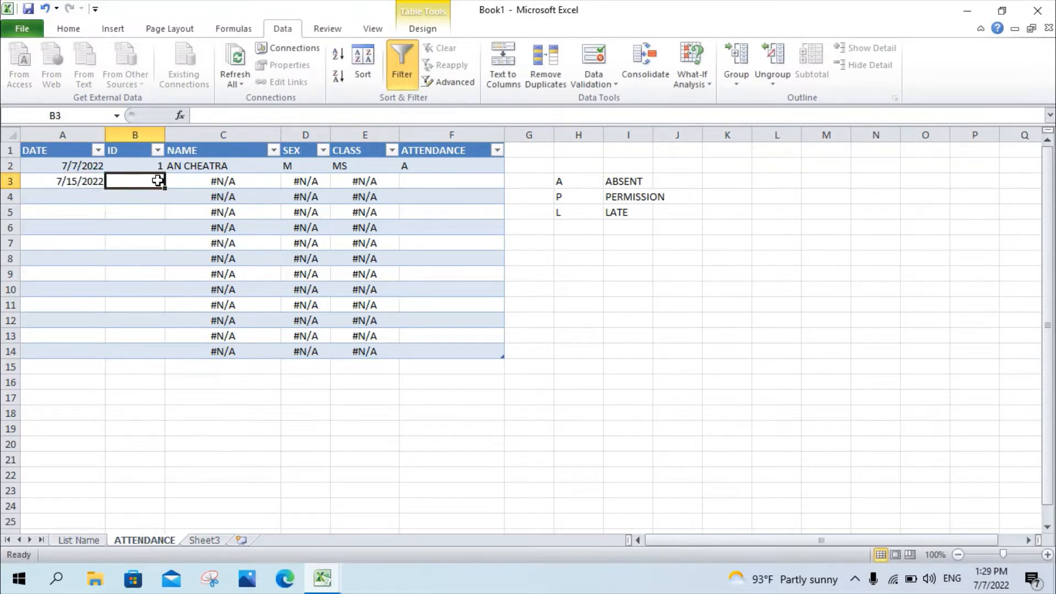
text(10)
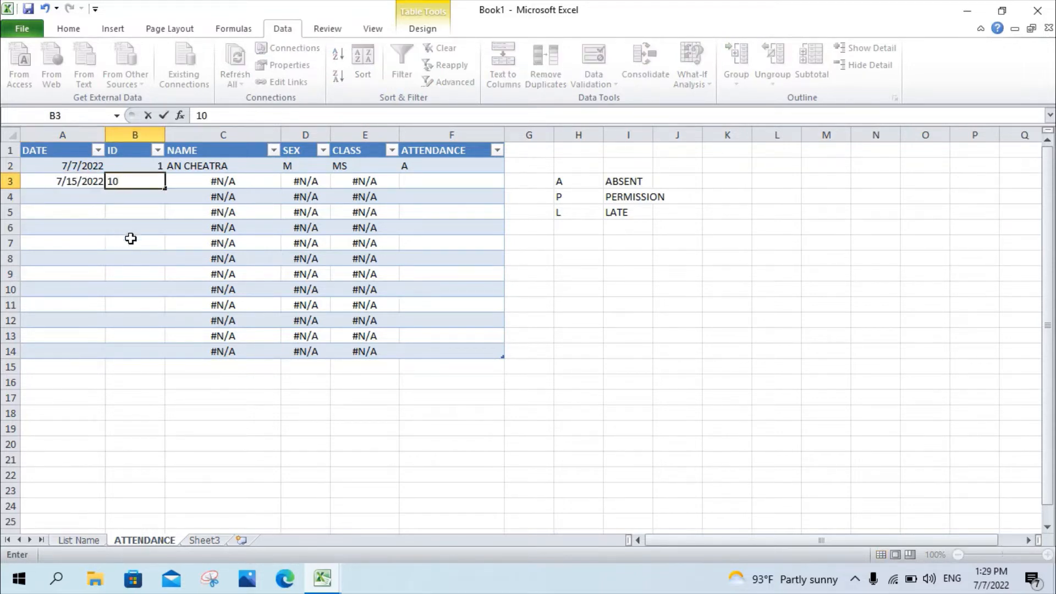
click(235, 188)
- Choose attendance code L from the drop-down list of F3
click(388, 184)
click(429, 181)
click(510, 181)
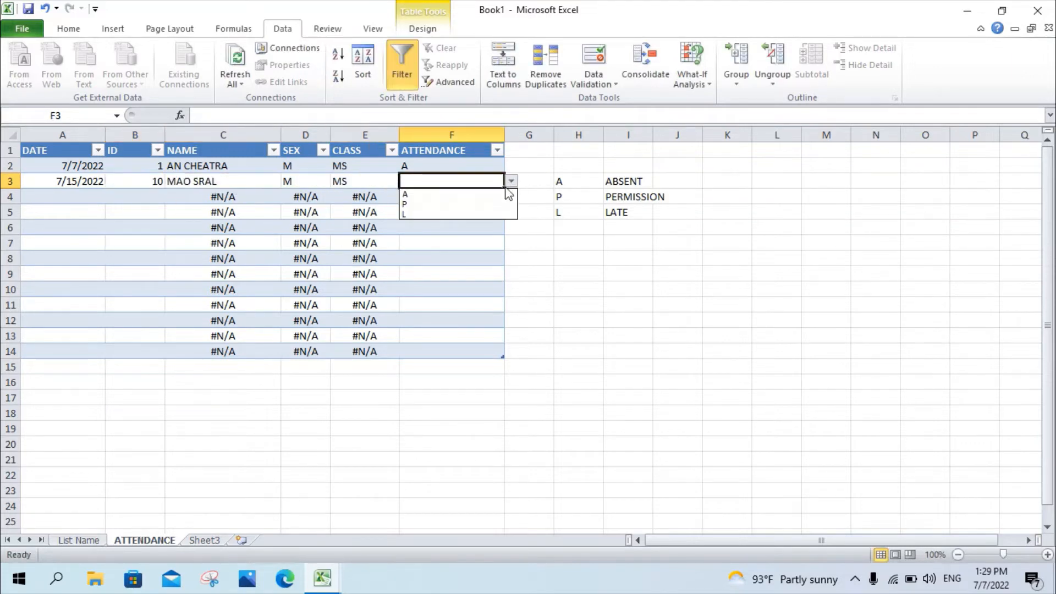
click(463, 215)
click(524, 242)
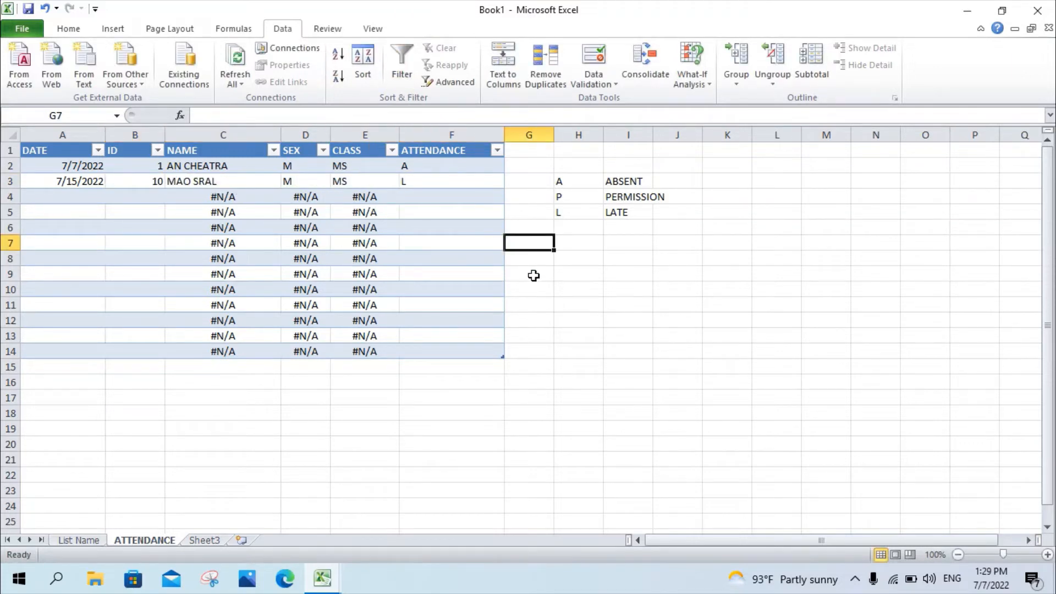
click(235, 162)
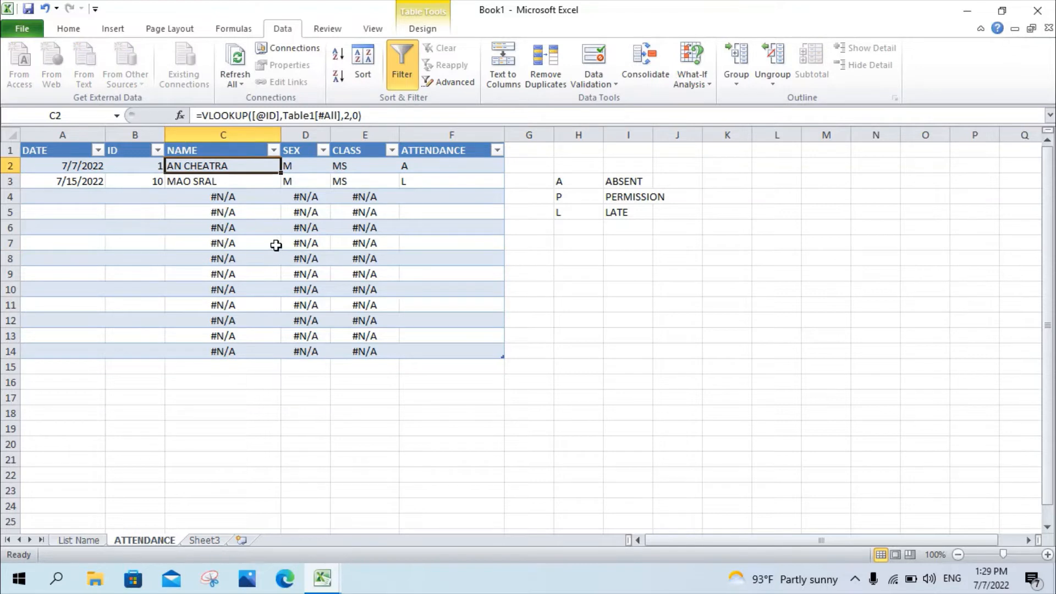
drag(242, 195, 389, 355)
click(267, 369)
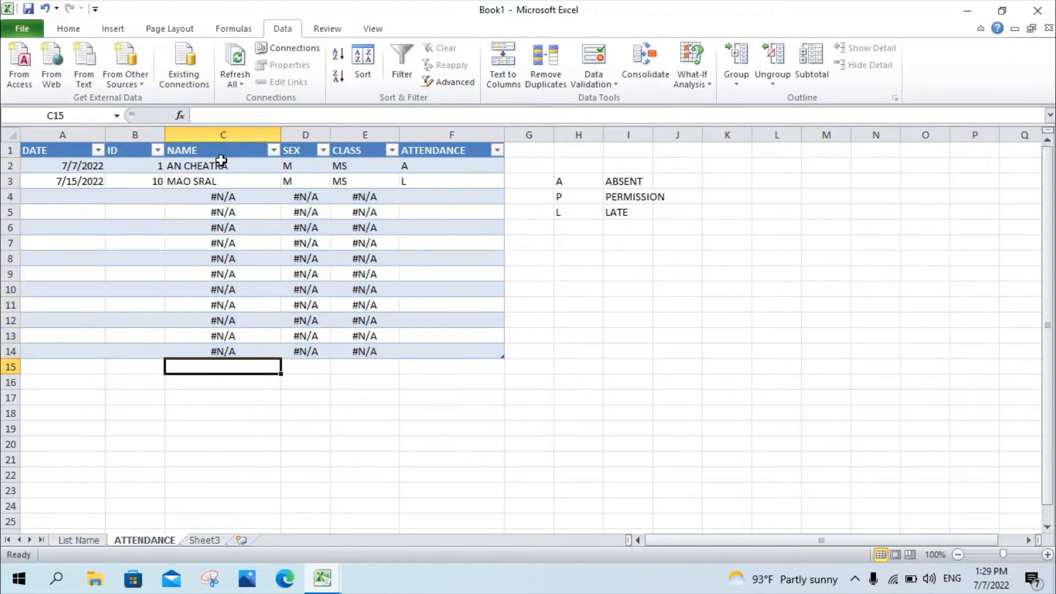
click(207, 161)
click(206, 113)
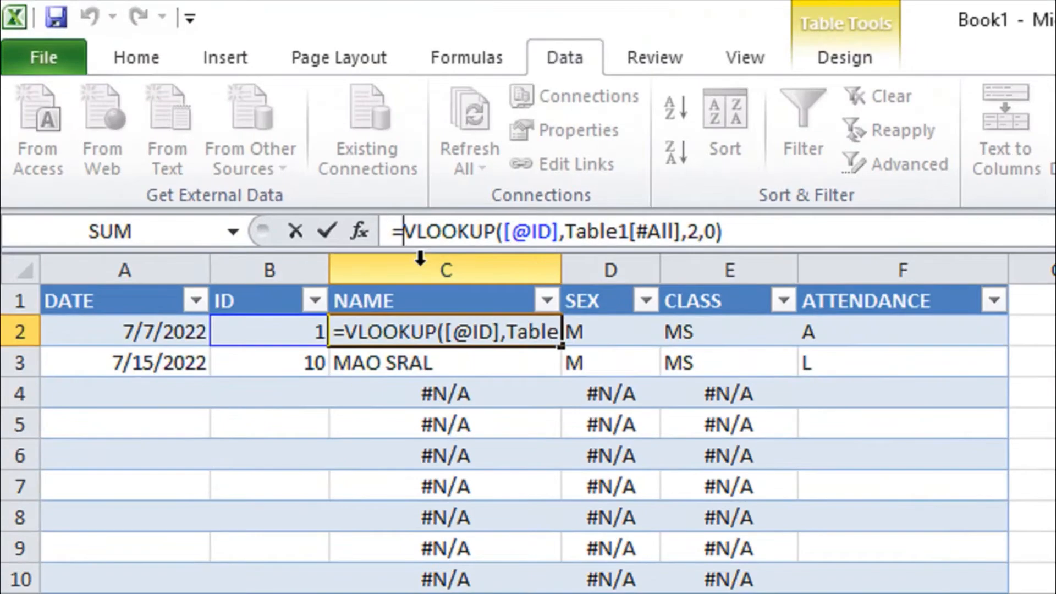
text(IF)
double_click(467, 292)
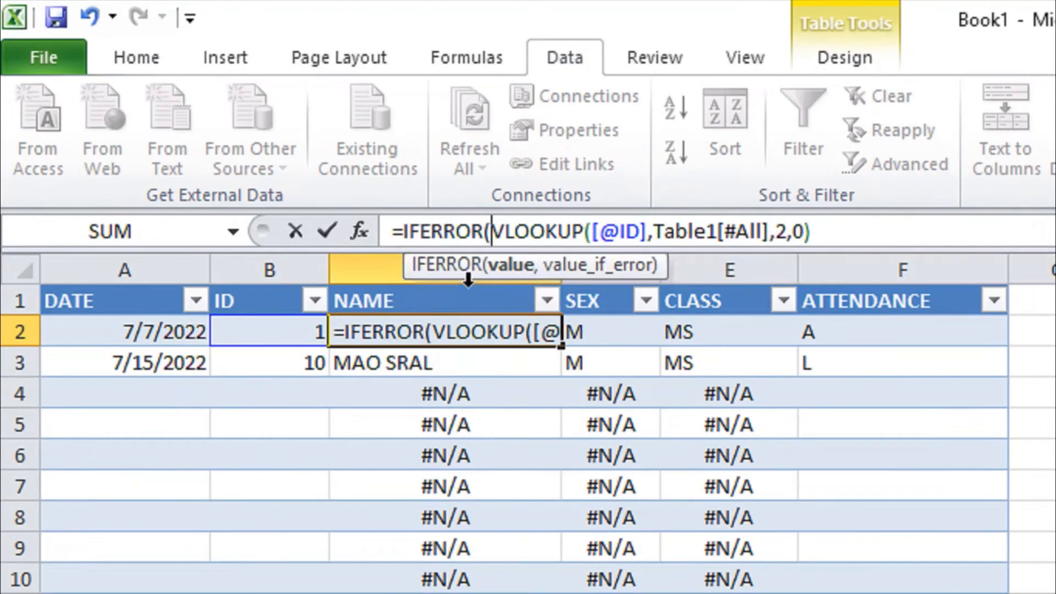
click(836, 227)
text(,""))
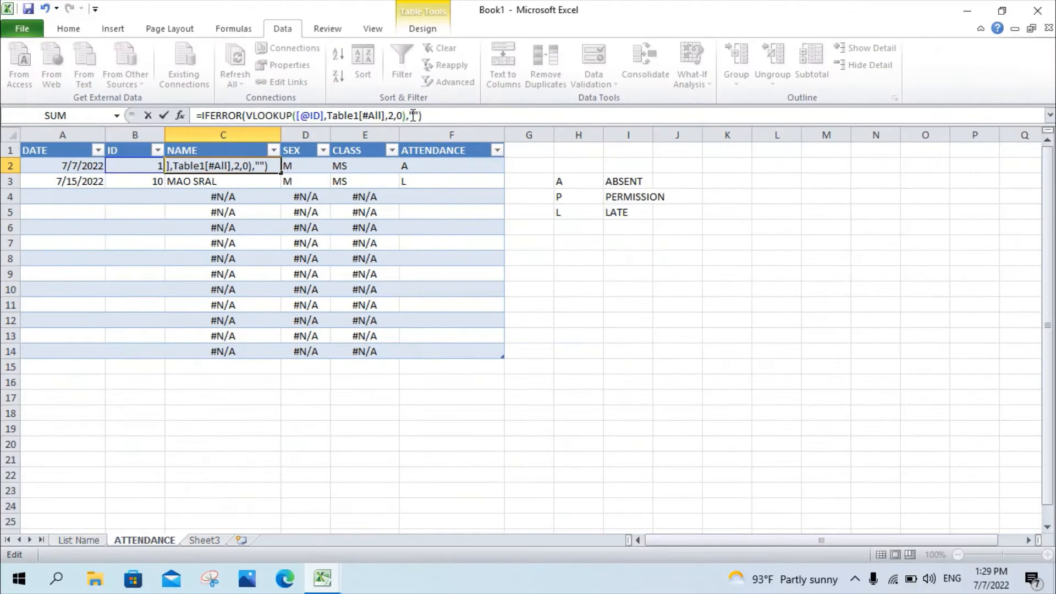
key(Return)
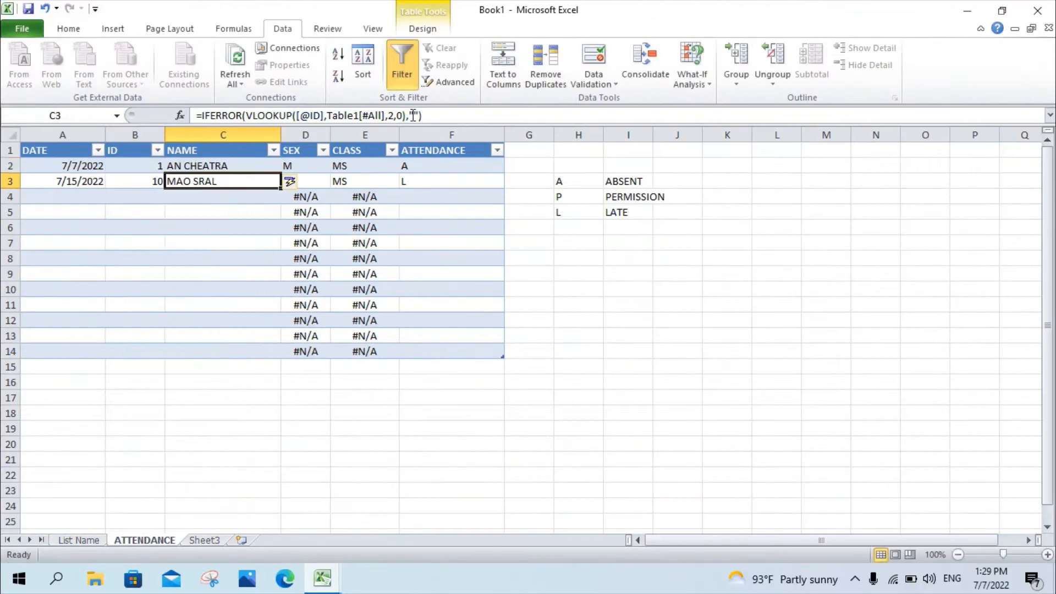
click(319, 166)
double_click(317, 166)
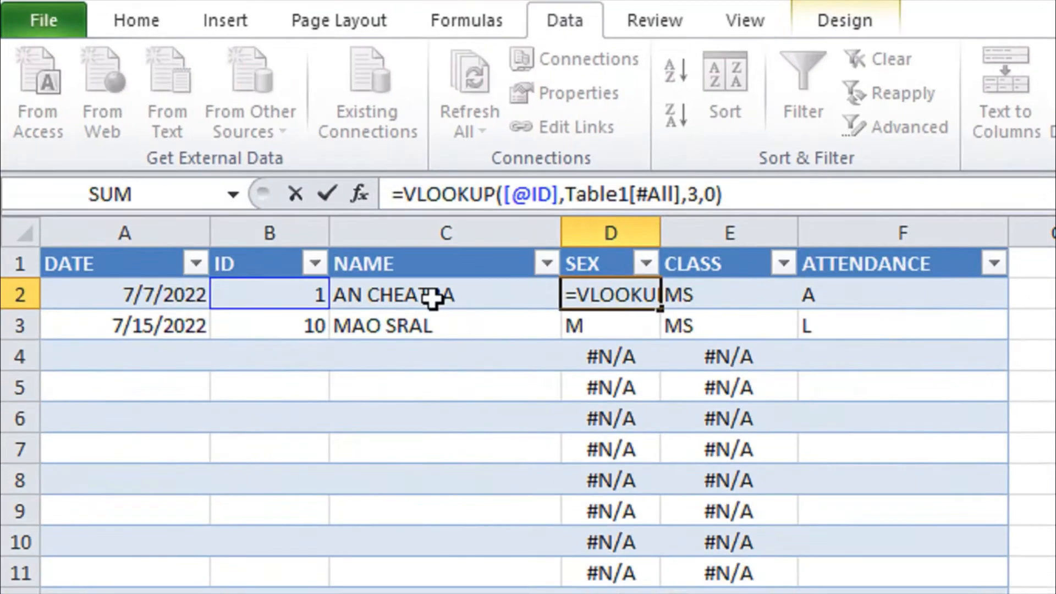
text(IFERROR()
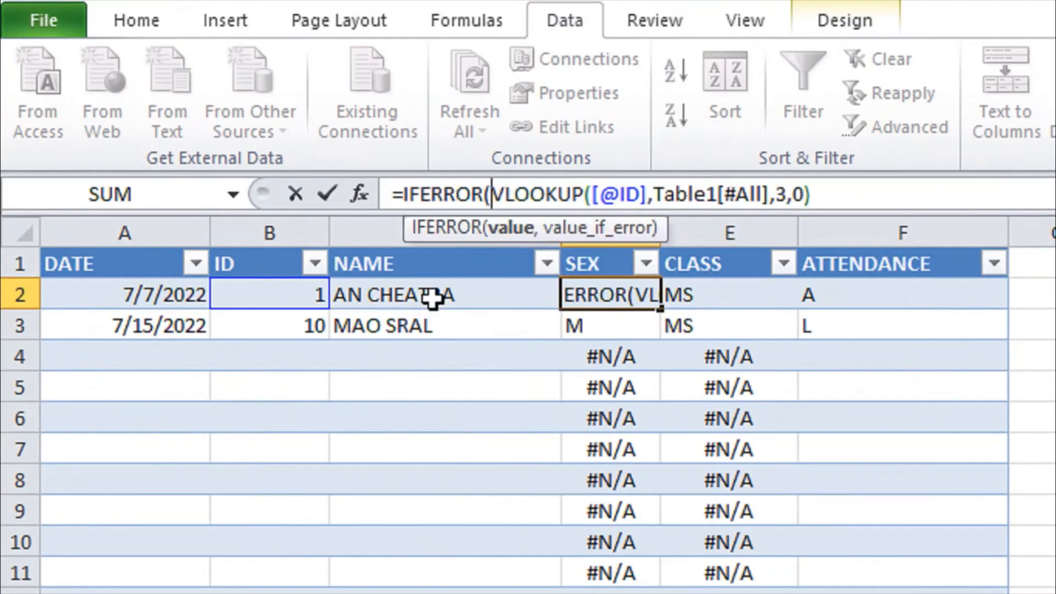
click(839, 194)
text(,""))
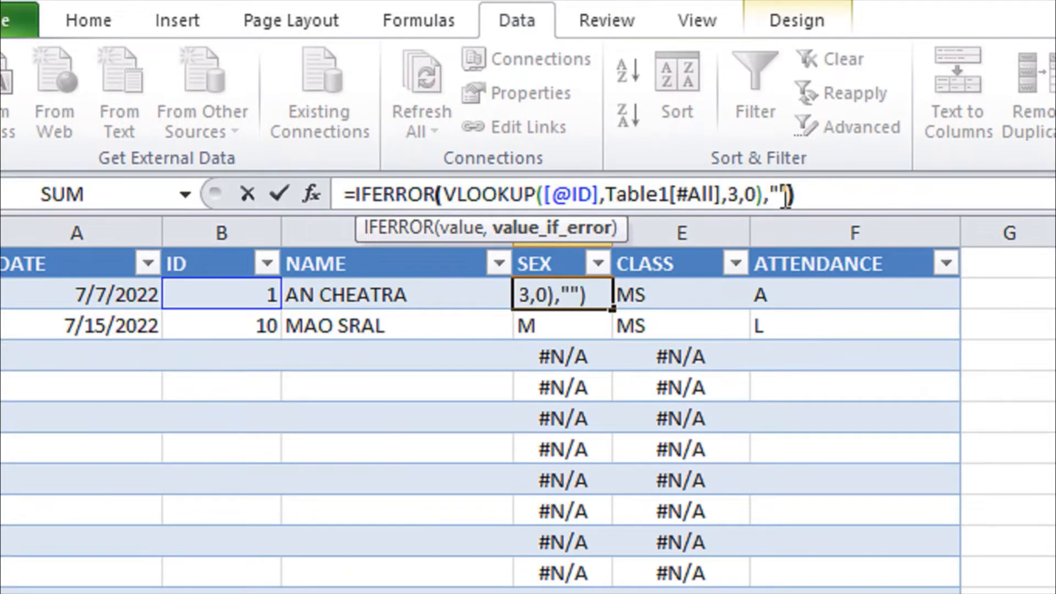
key(Return)
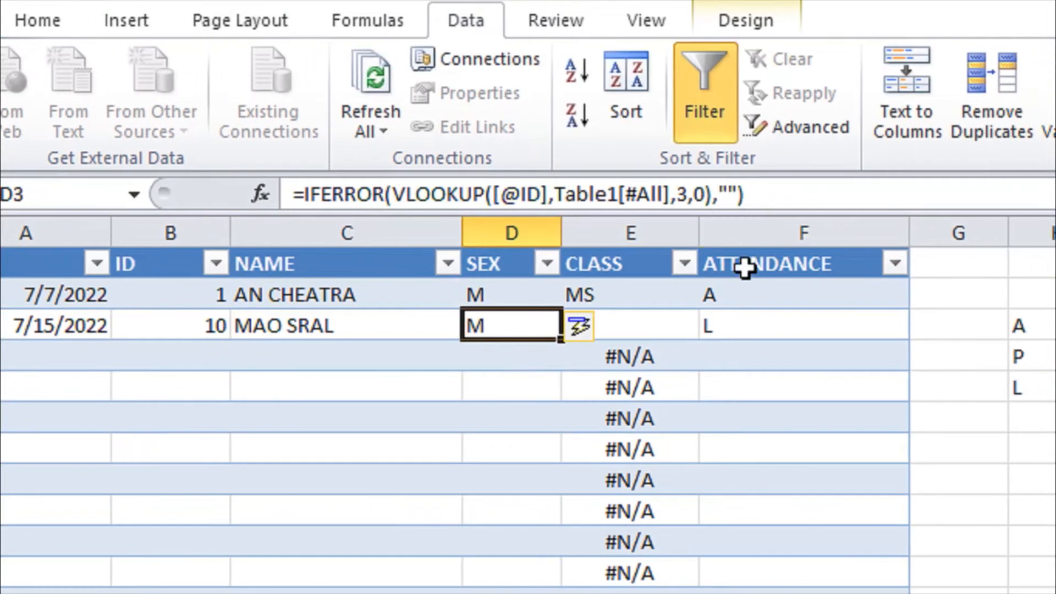
click(682, 294)
click(300, 195)
text(IFVLOOKUP([@ID],Table1[#All],4,0)
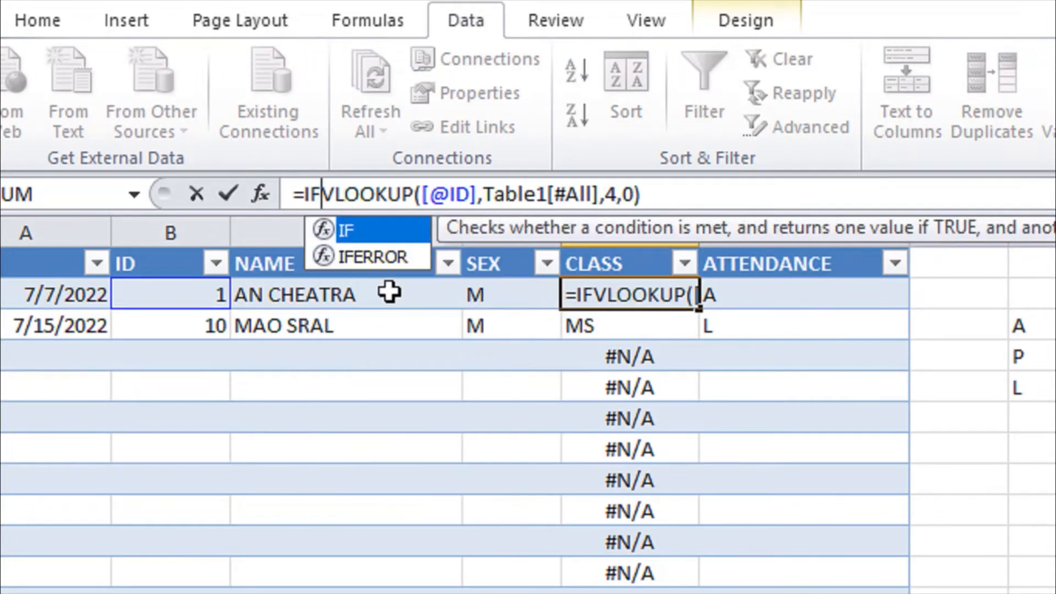
key(Down)
key(Tab)
click(735, 196)
text(,)
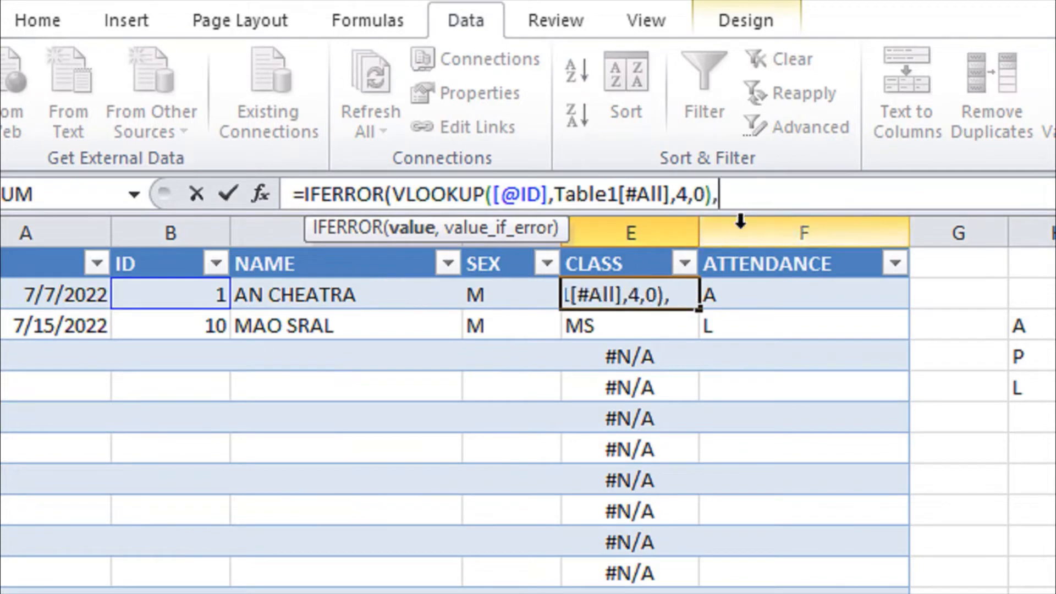
text(""))
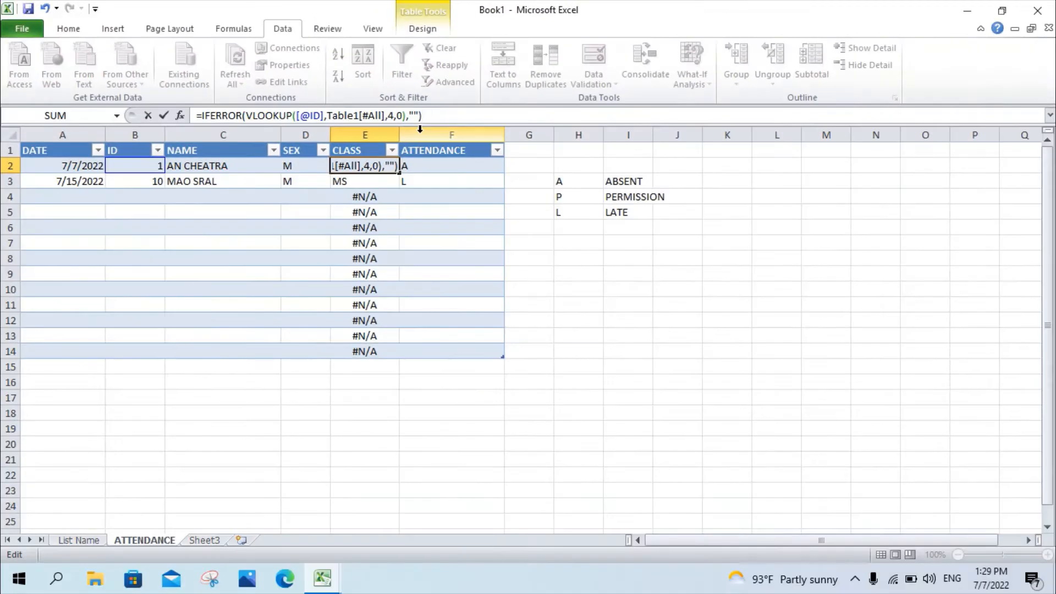
key(Return)
click(775, 293)
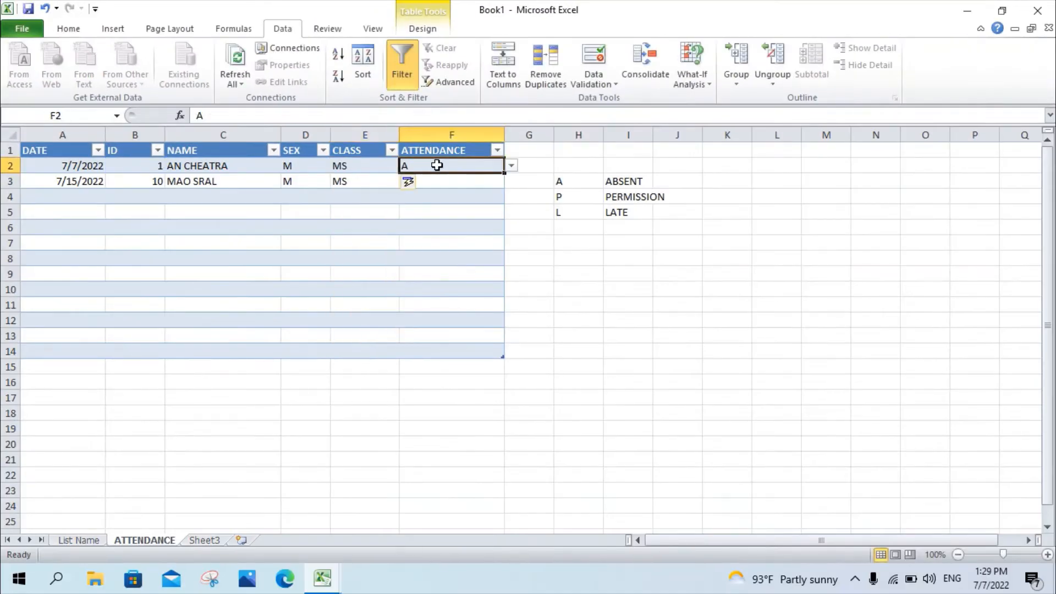
- Enter the date 7/20/22 in A4 and the ID 5 in B4
click(63, 199)
text(7)
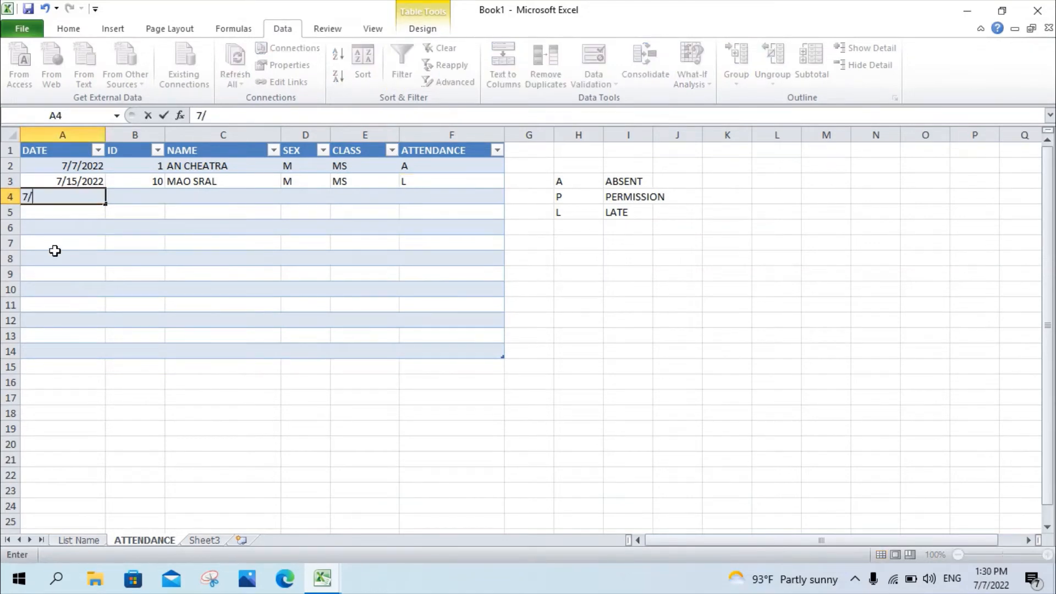
text(/20/202)
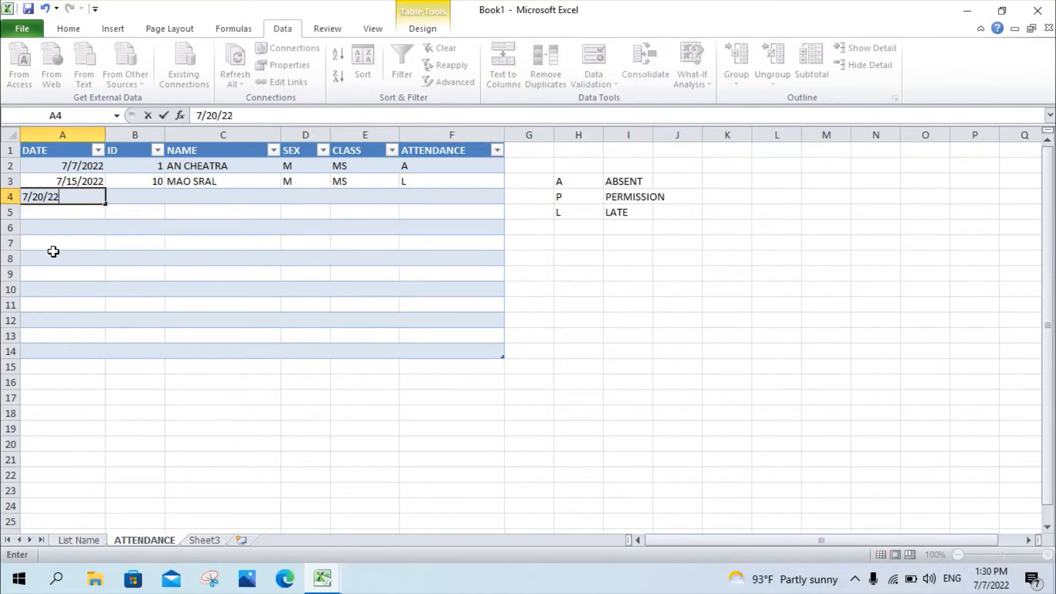
click(141, 196)
text(5)
key(Return)
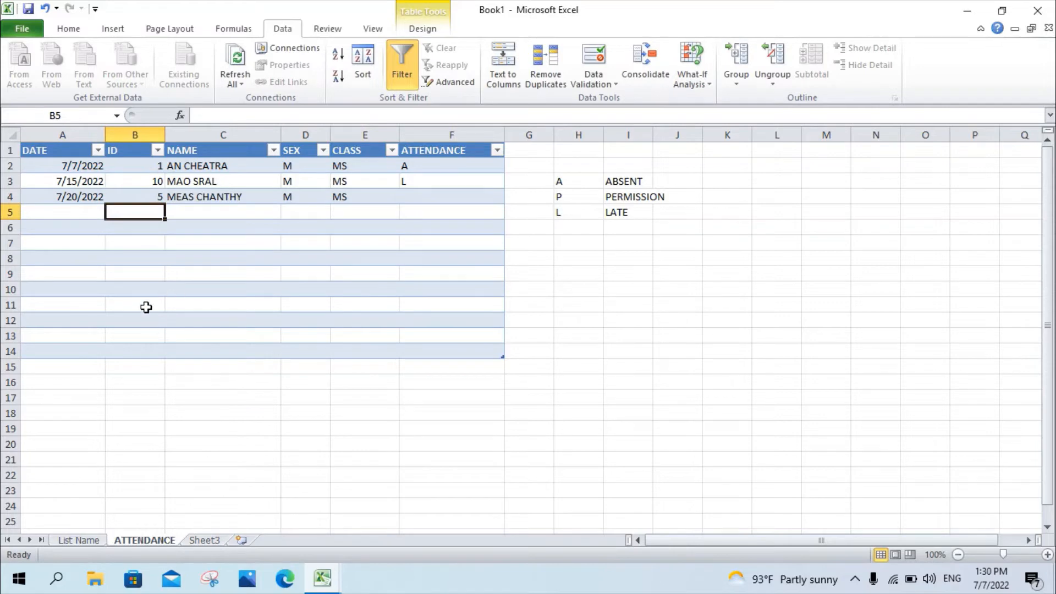
- Choose attendance code A from the drop-down list of F4
click(421, 196)
click(511, 196)
click(434, 208)
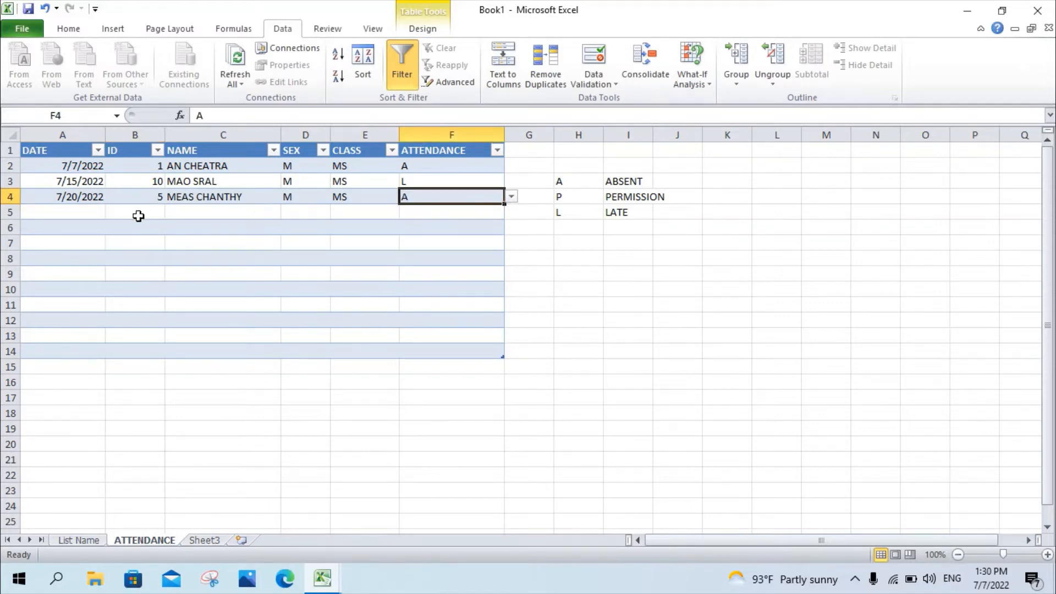
- Enter the date 8/11/22 in A5 and the ID 1 in B5, and compare its looked-up name with row 2
click(85, 210)
text(8/11/22)
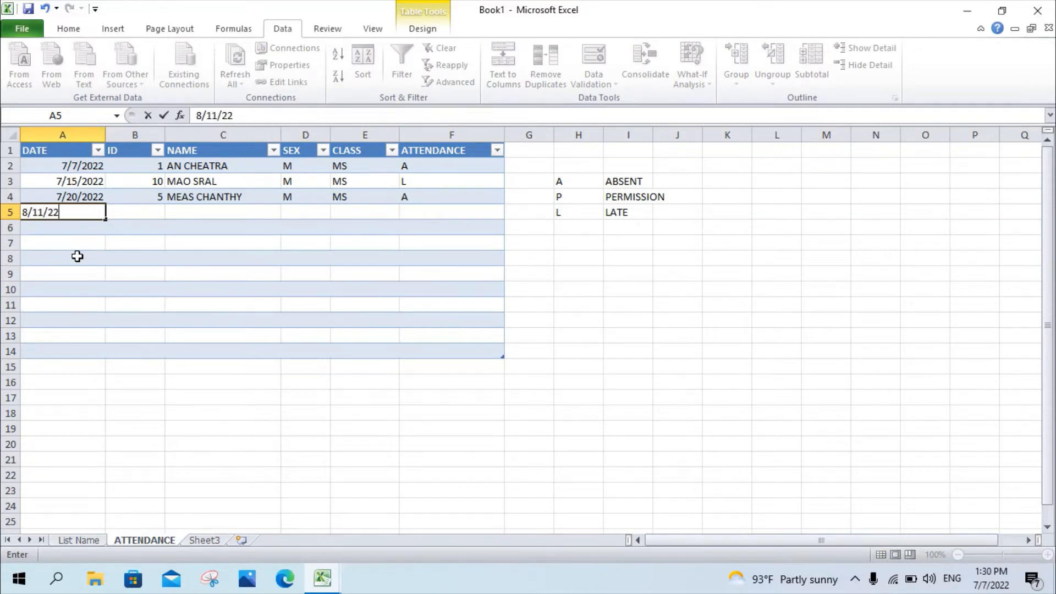
key(Tab)
text(1)
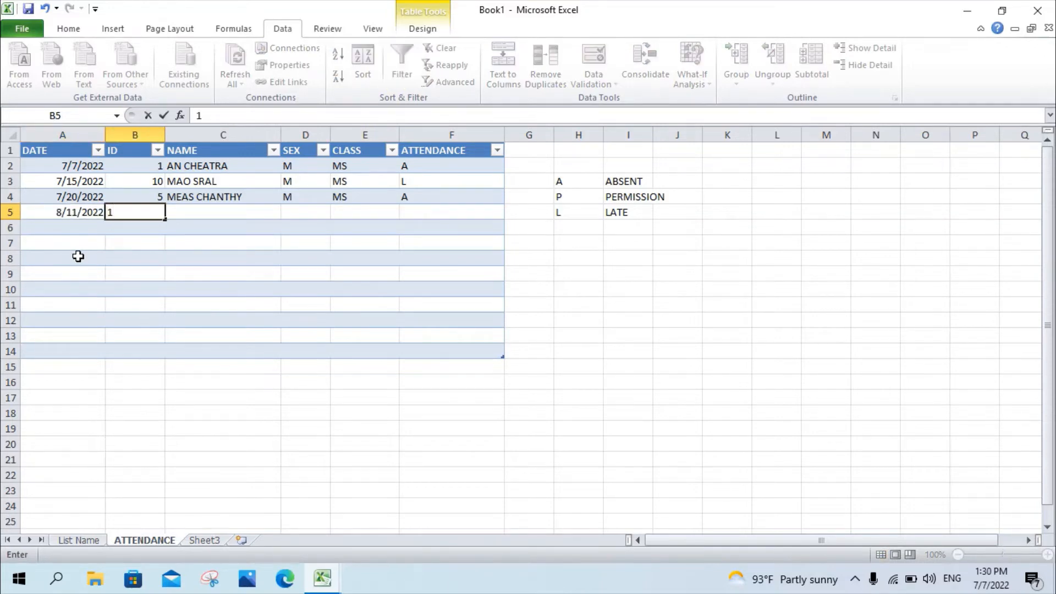
key(Return)
click(204, 171)
drag(145, 166, 189, 167)
drag(151, 210, 220, 212)
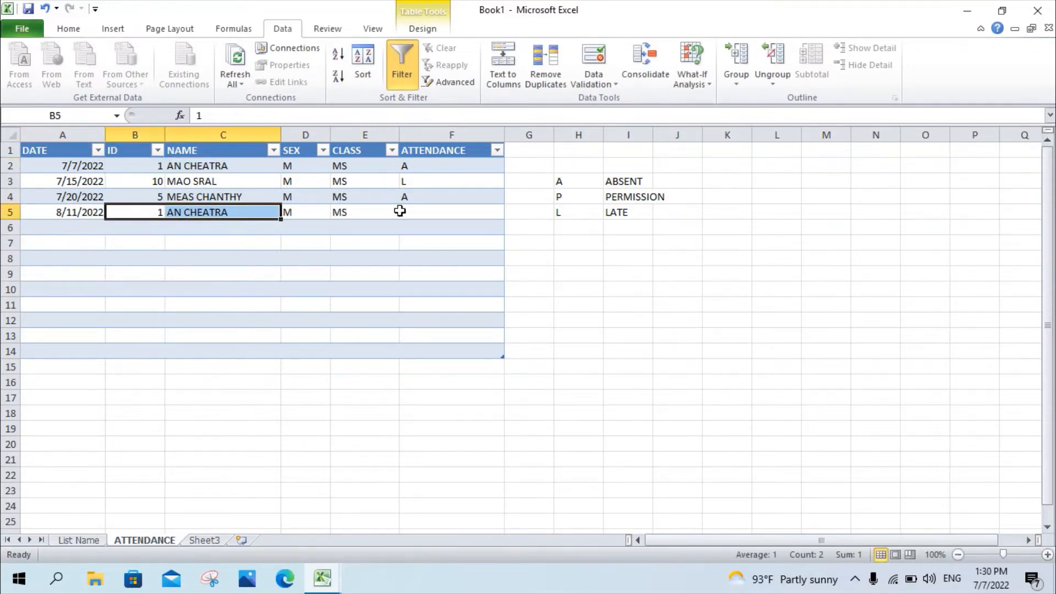
- Choose attendance code A from the drop-down list of F5
click(419, 212)
click(511, 212)
click(429, 221)
click(438, 238)
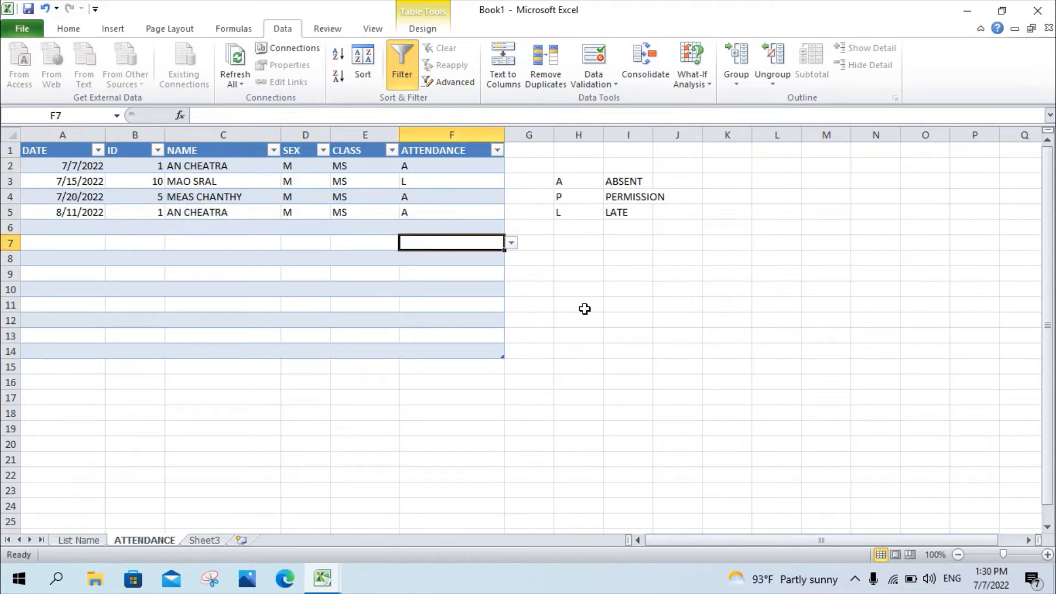
click(535, 274)
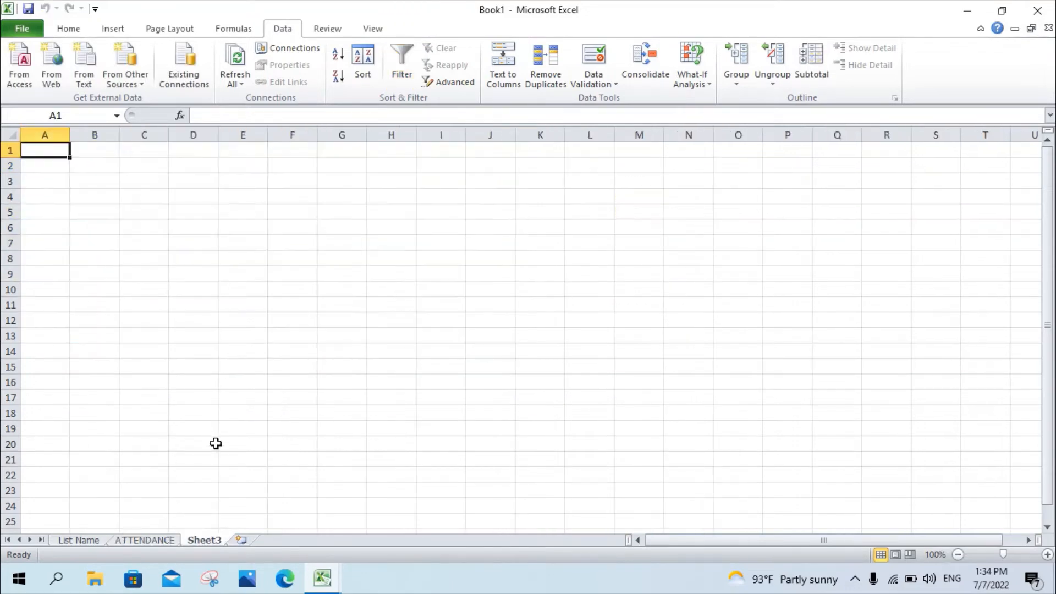
- Rename the worksheet Sheet3 to SCORE
right_click(203, 546)
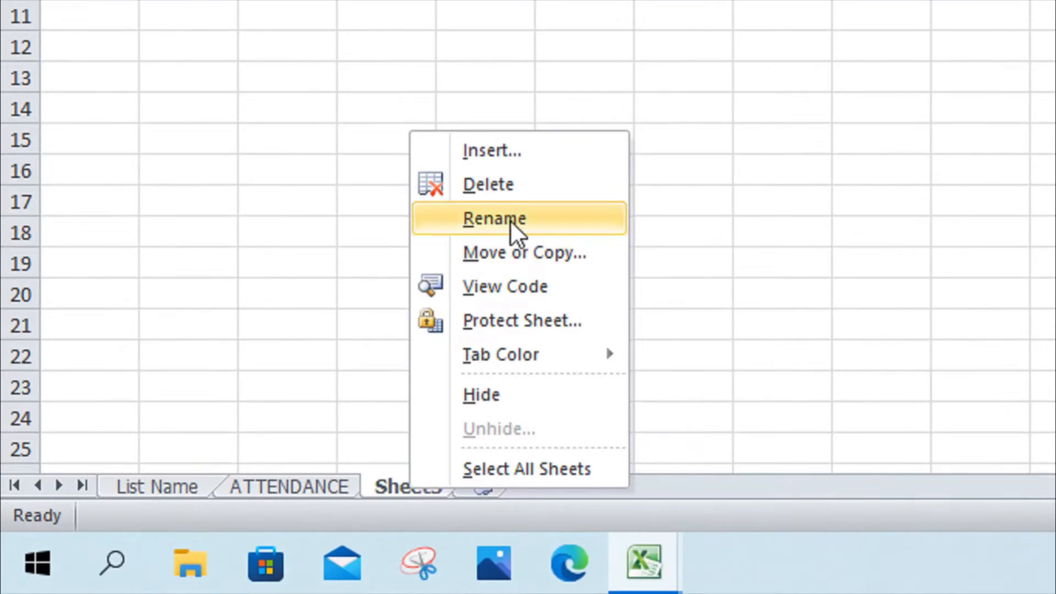
click(274, 412)
text(SCORE)
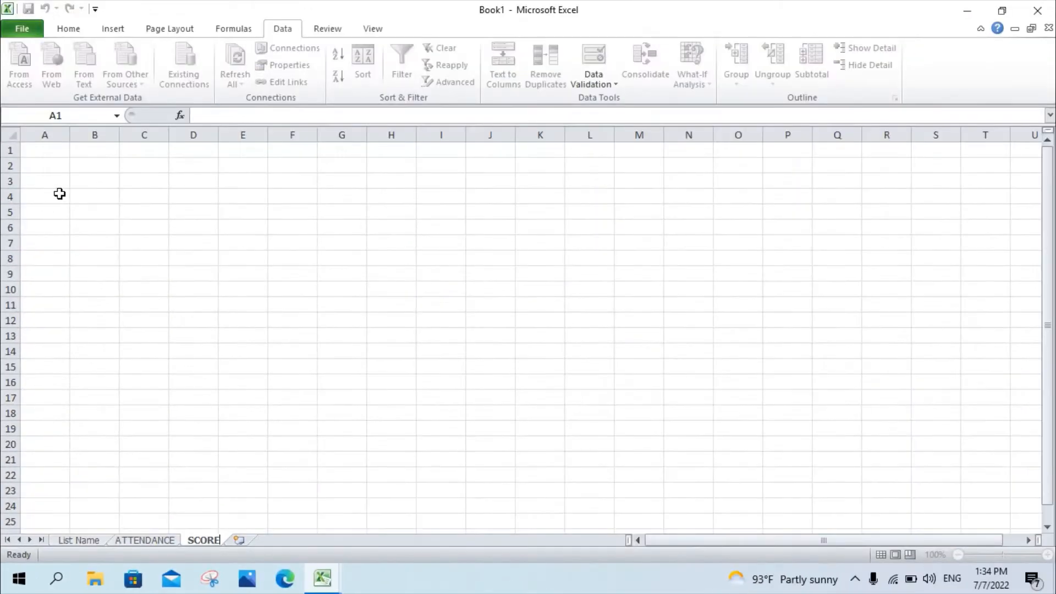
- Enter the headers ID, NAME, SEX and CLASS in A1:D1 and widen columns B to D
click(67, 5)
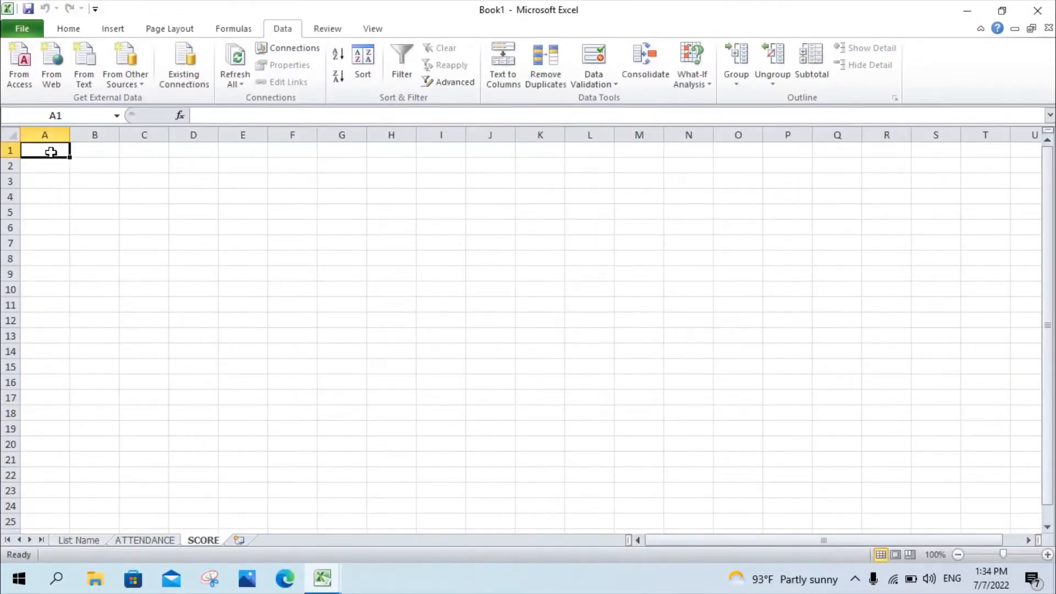
text(ID)
key(Tab)
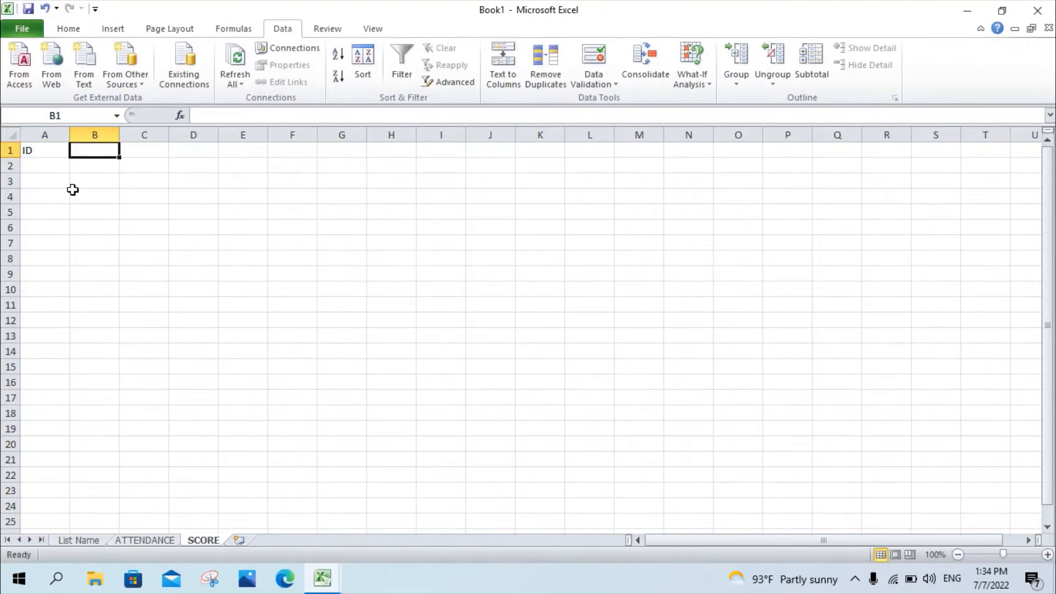
text(NAME)
key(Tab)
text(SEX)
key(Tab)
text(CLASS)
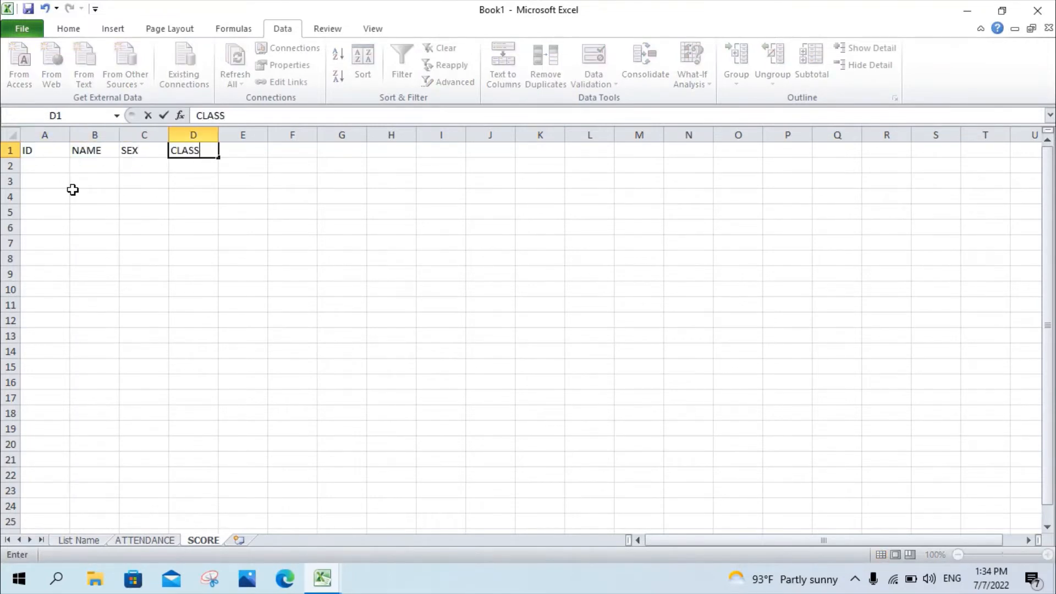
key(Return)
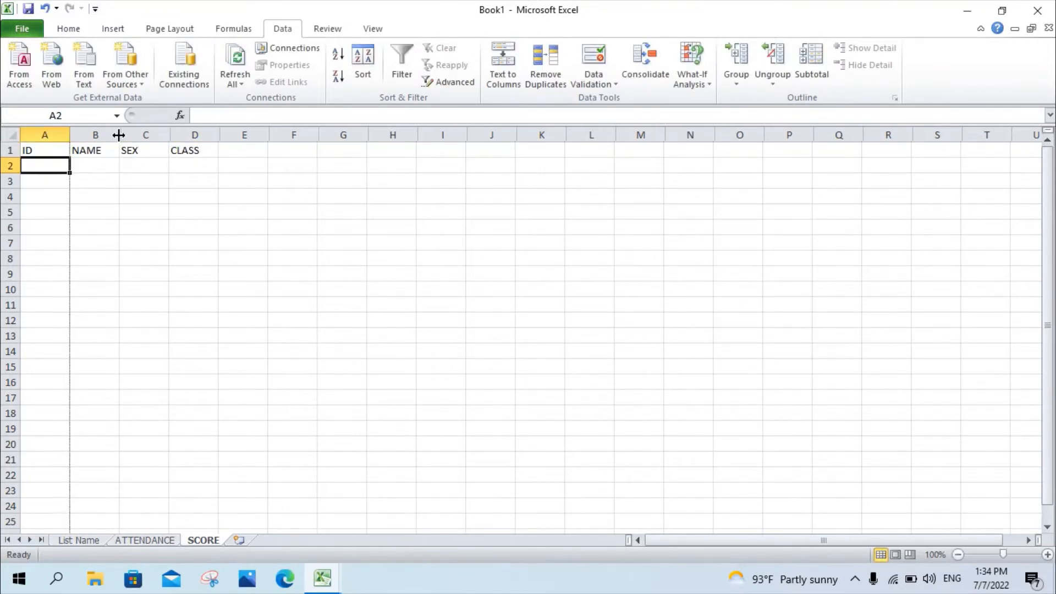
drag(119, 135, 285, 134)
click(266, 150)
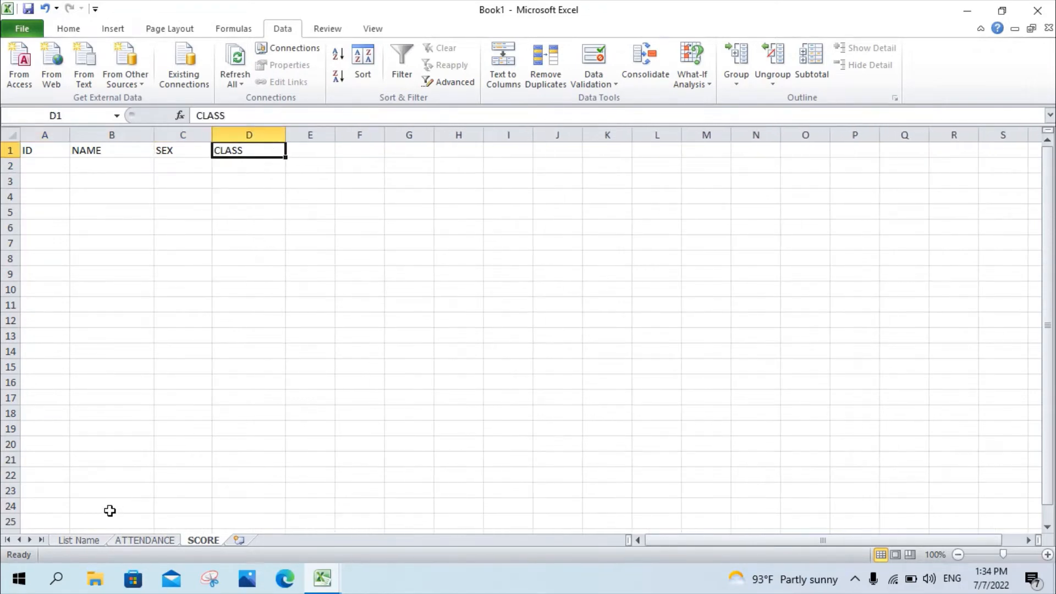
- Copy the student records A2:D11 from the List Name sheet and paste them as values into the SCORE sheet at A2
click(79, 540)
click(201, 382)
drag(33, 165, 247, 304)
right_click(157, 253)
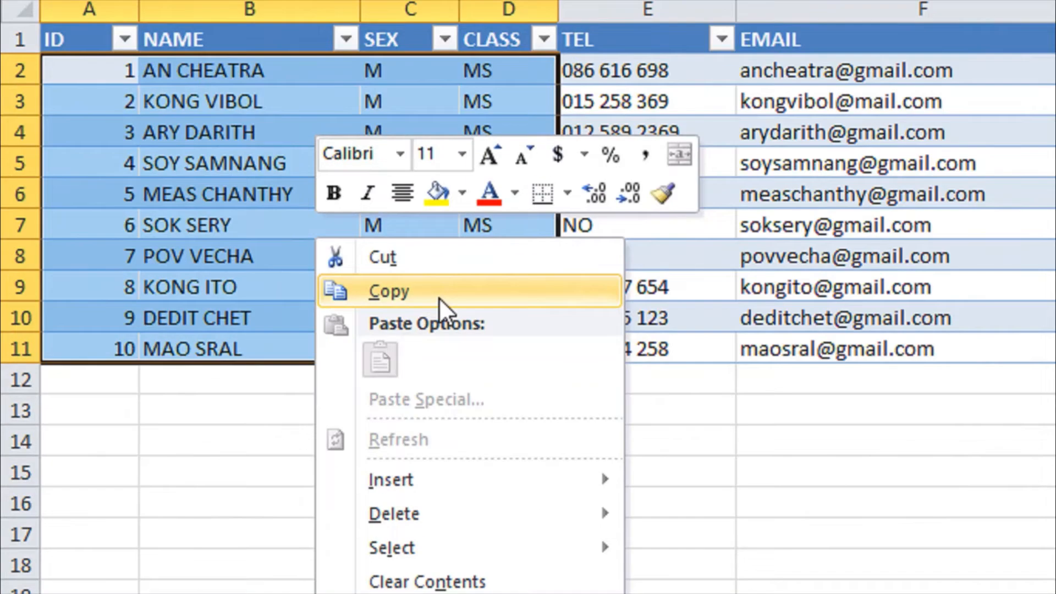
click(220, 278)
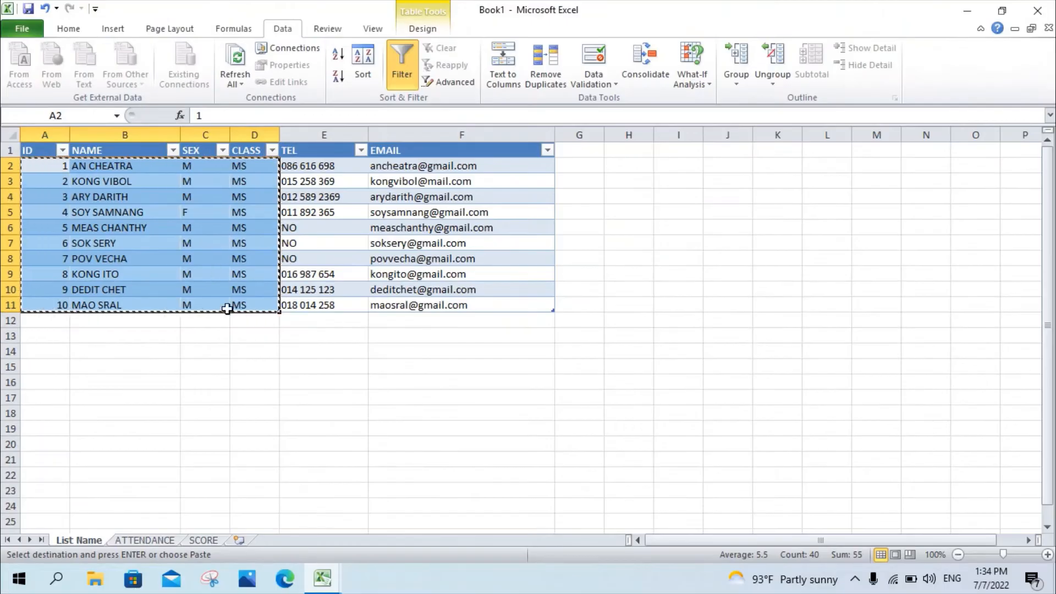
click(204, 540)
right_click(52, 164)
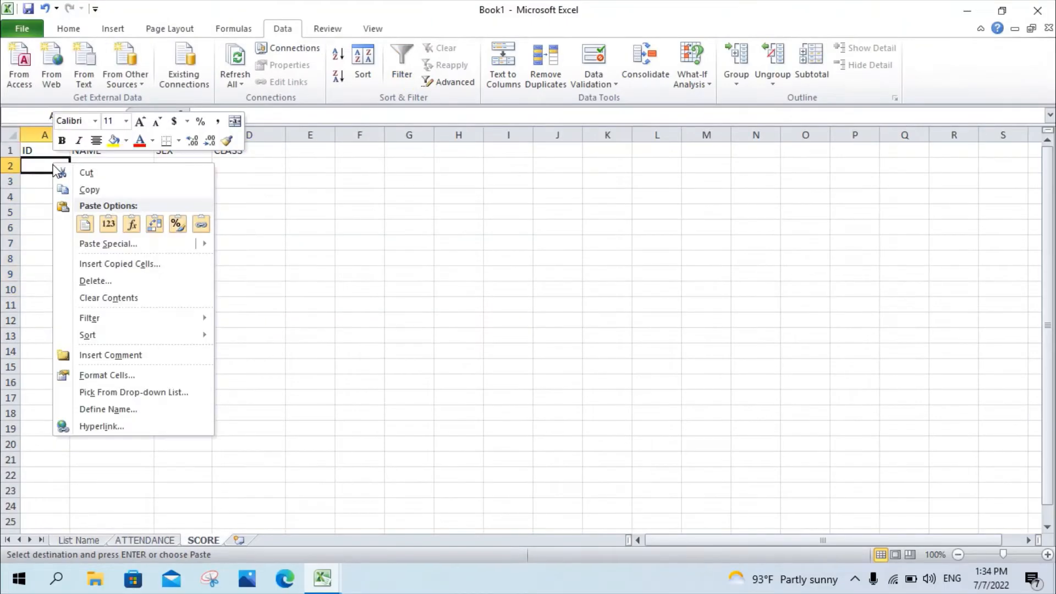
click(108, 224)
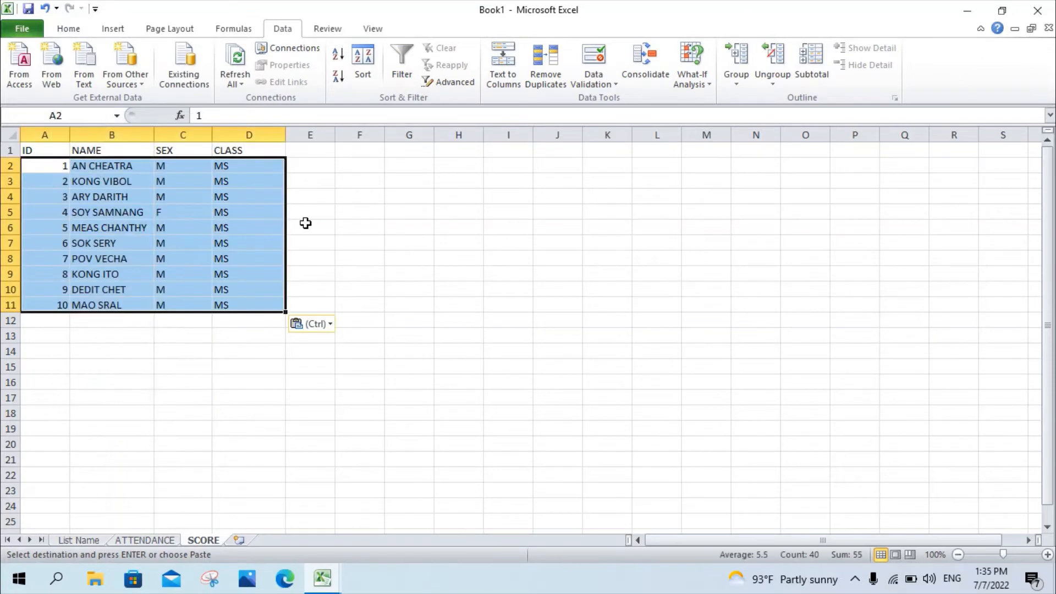
- Enter the headers COMPUTER, MATH, ENGLISH and TOTAL in E1:H1 and widen columns E to G equally
click(322, 234)
click(323, 150)
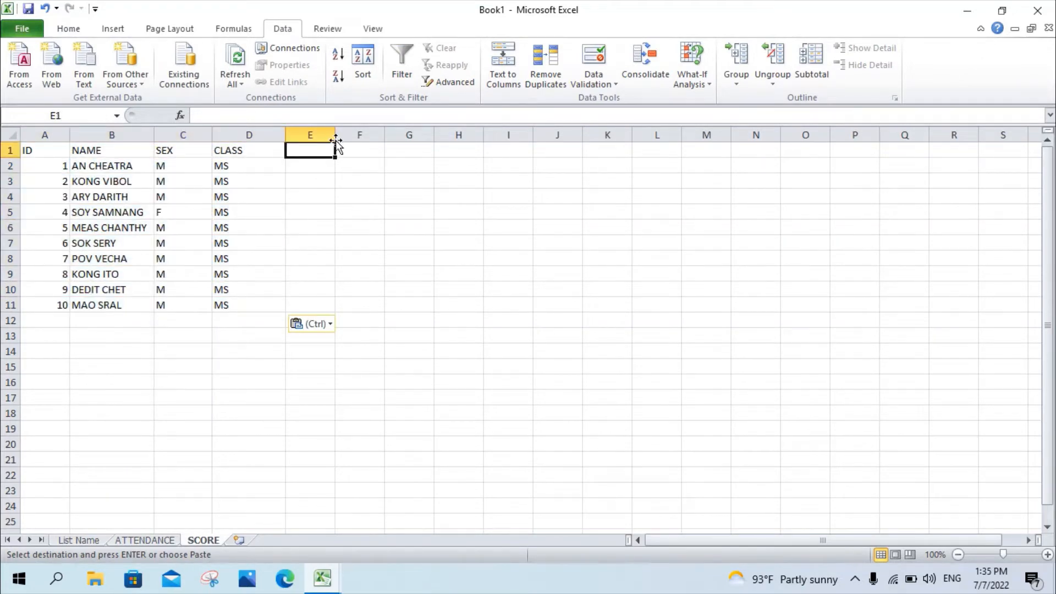
text(COM)
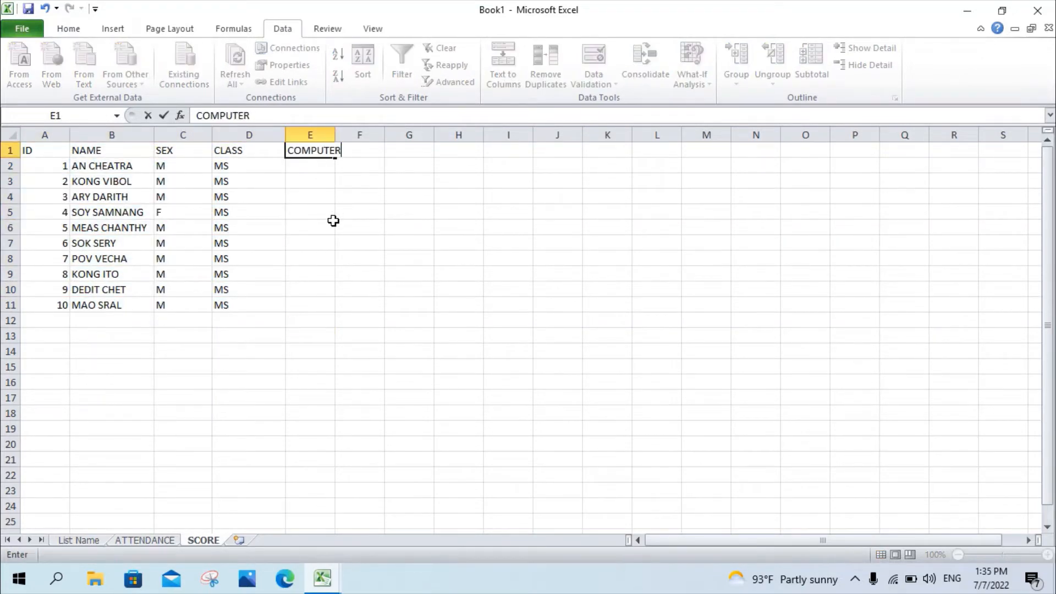
text(PUTER)
key(Tab)
text(MATH)
key(Tab)
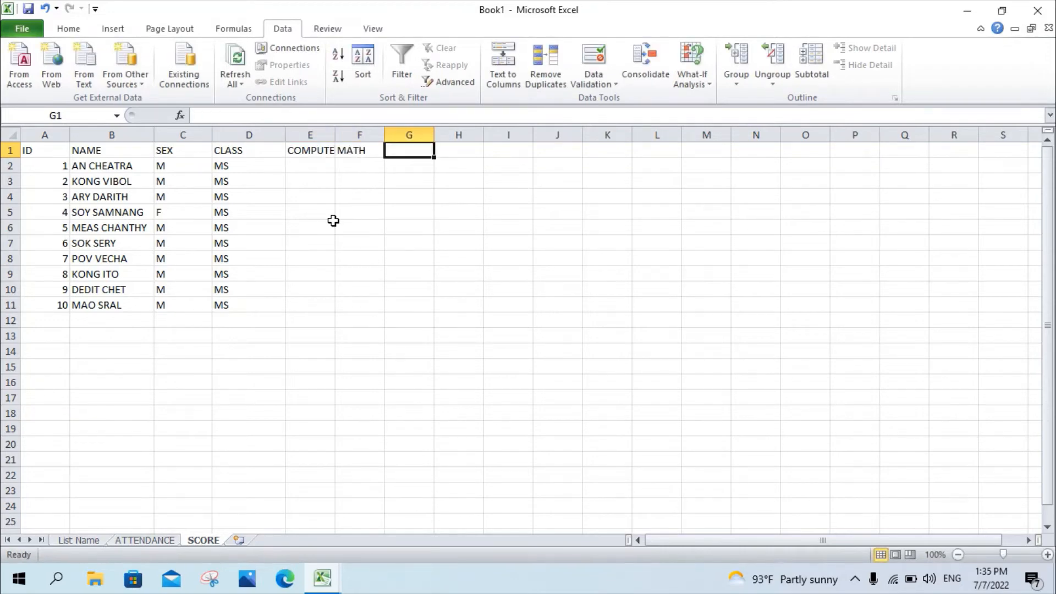
text(ENGLISH)
key(Tab)
text(TOTAL)
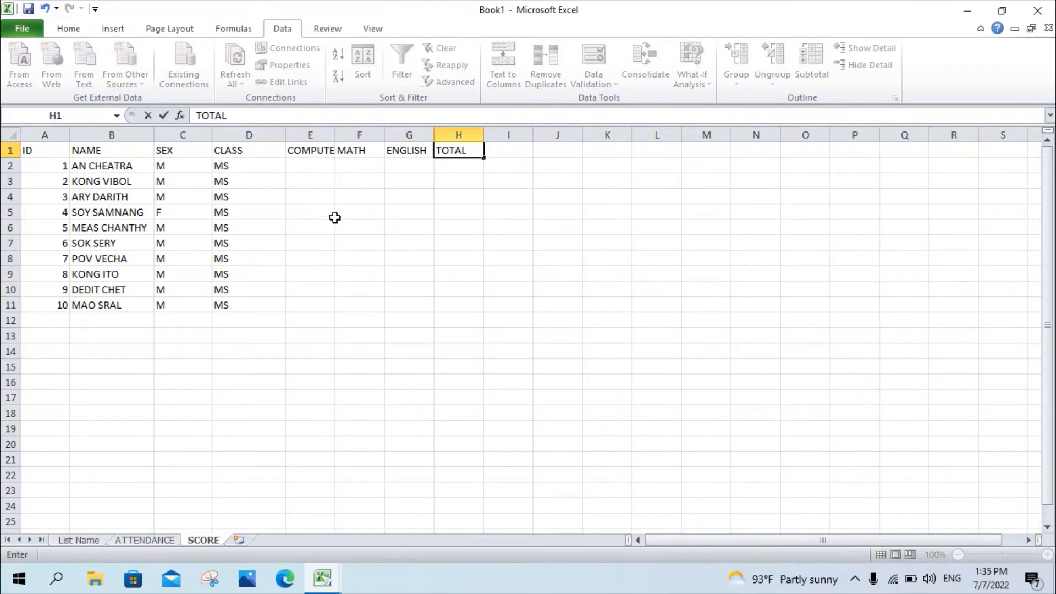
click(335, 218)
drag(329, 134, 426, 130)
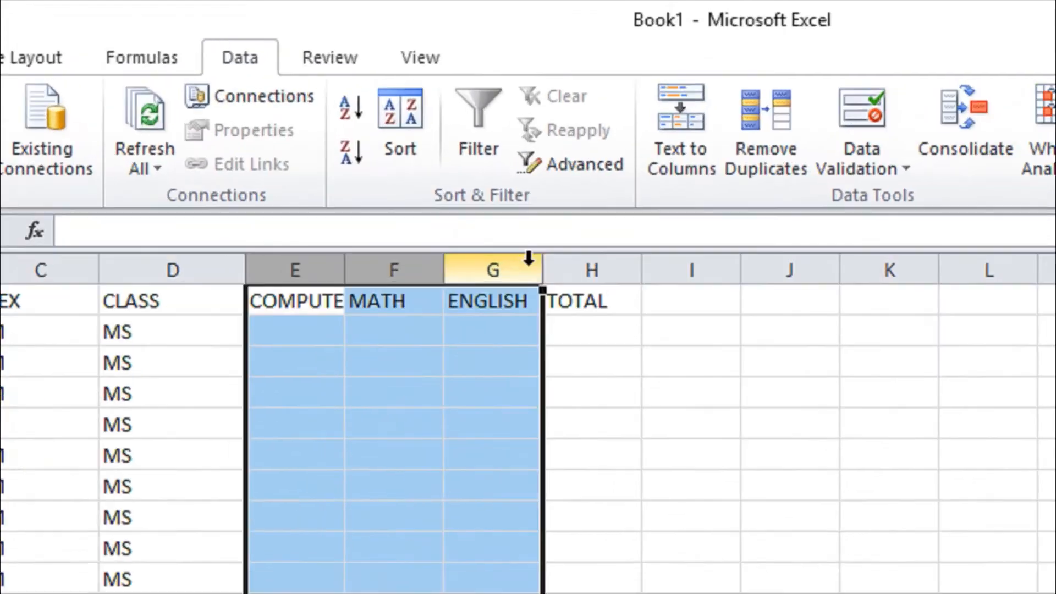
drag(542, 269, 567, 272)
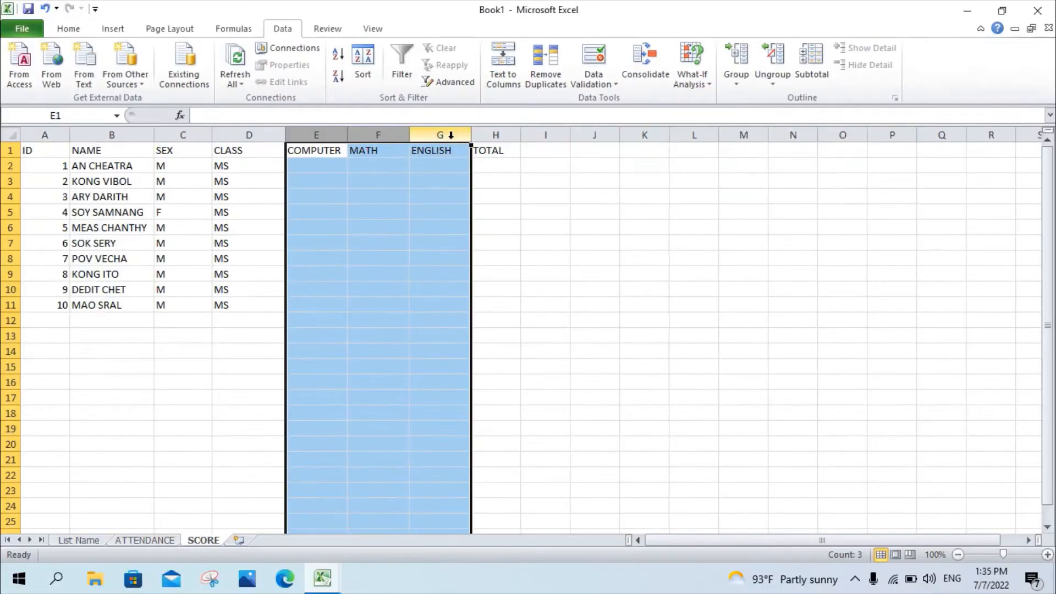
- Convert the range A1:H11 into a table that has headers
drag(58, 156, 486, 306)
click(112, 33)
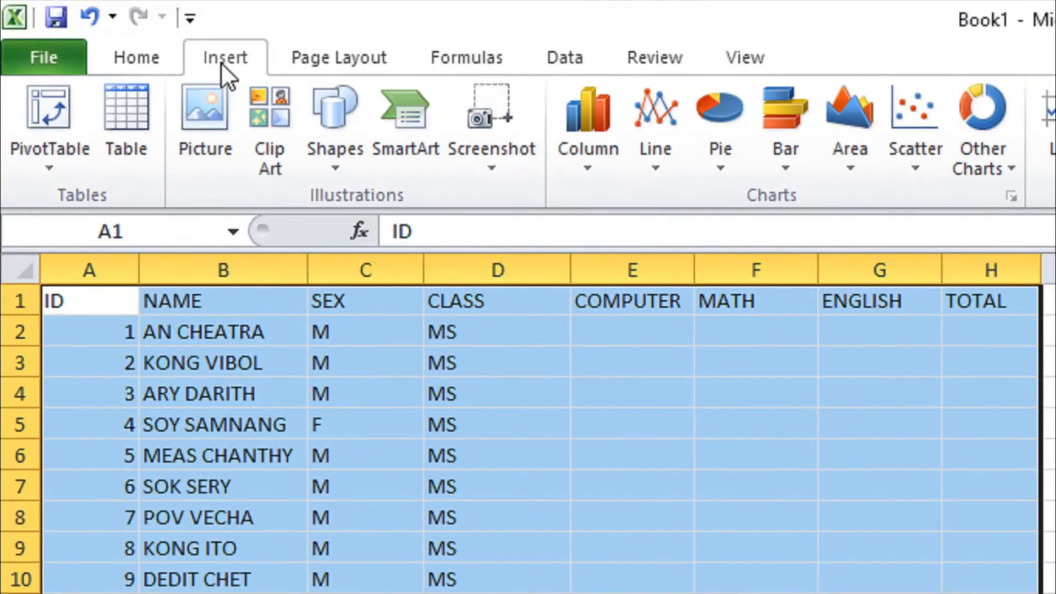
click(64, 67)
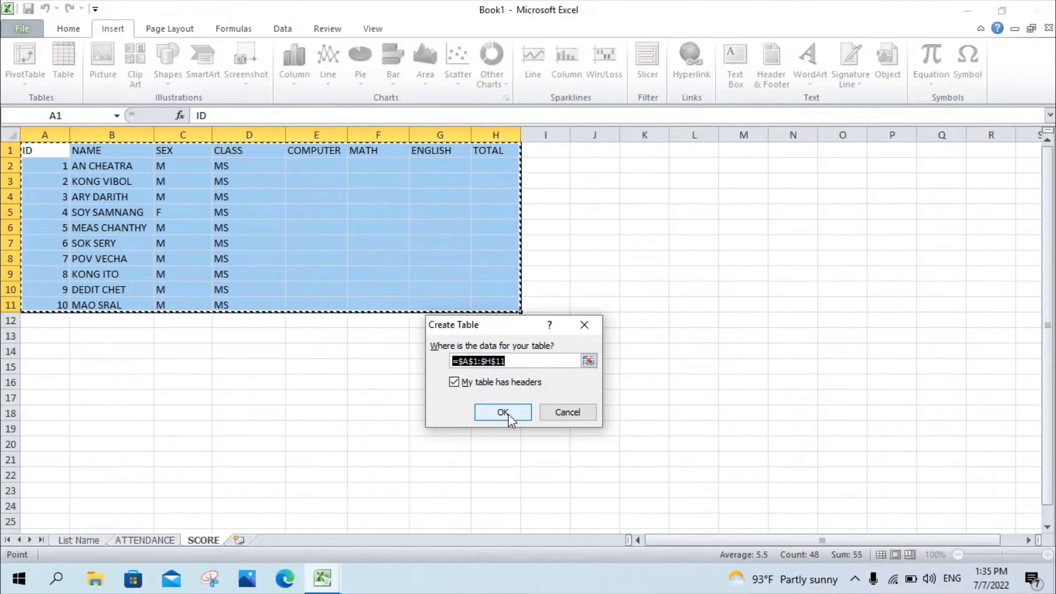
click(503, 413)
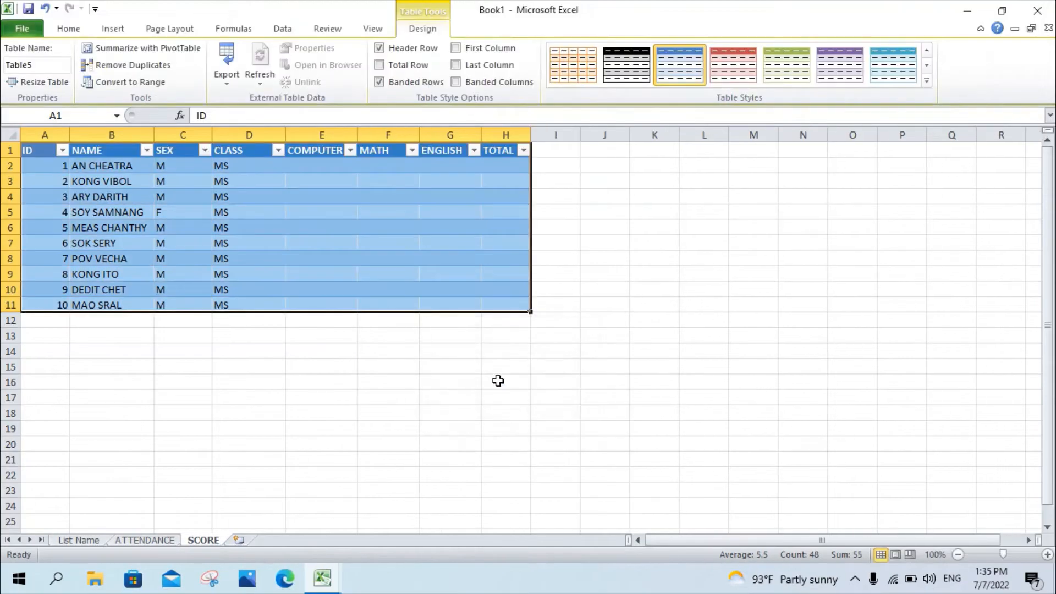
- Enter the COMPUTER scores of the first two students, starting with 56 in E2
click(328, 167)
text(56)
key(Return)
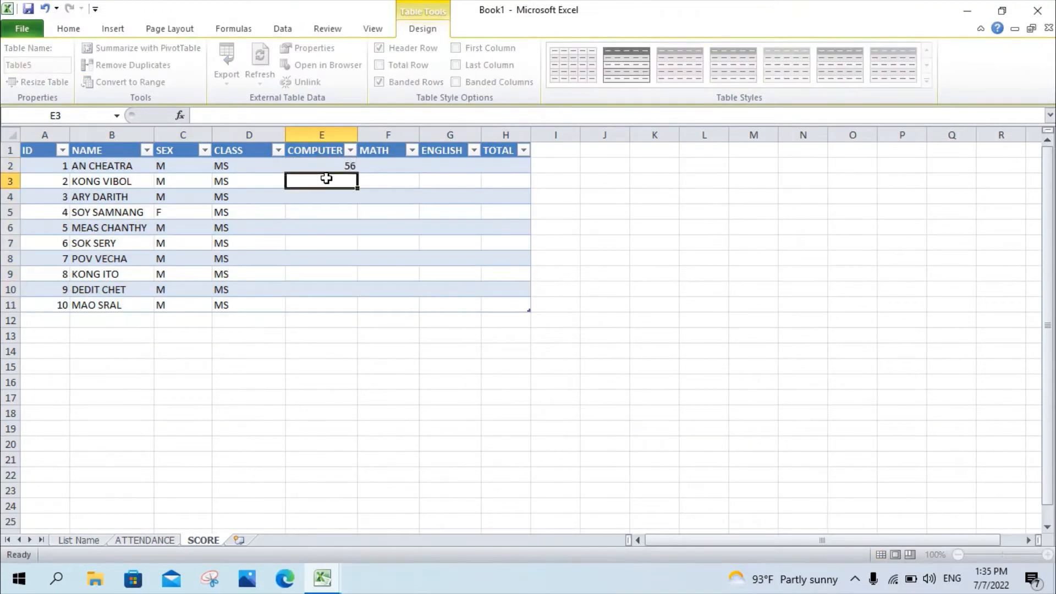
text(80)
key(Return)
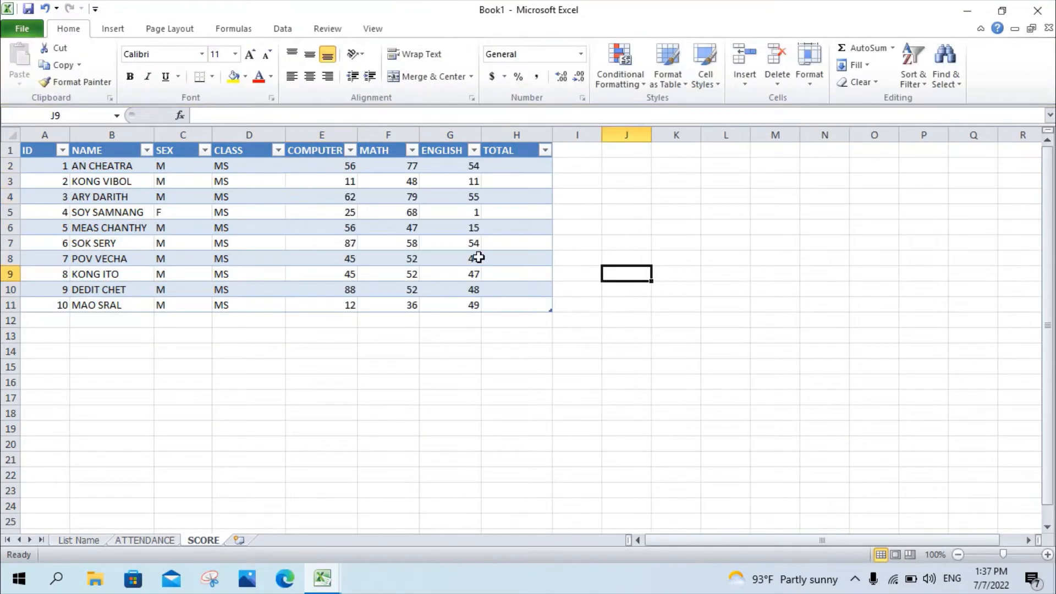
- Fill the TOTAL column with an AutoSum of each student's COMPUTER, MATH and ENGLISH scores
drag(335, 167, 474, 301)
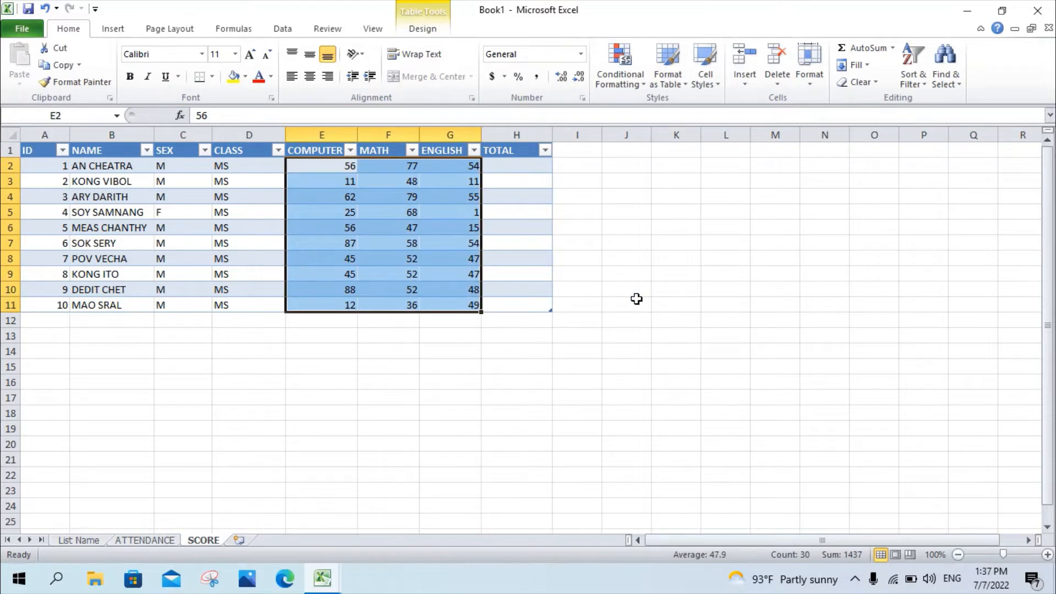
click(511, 165)
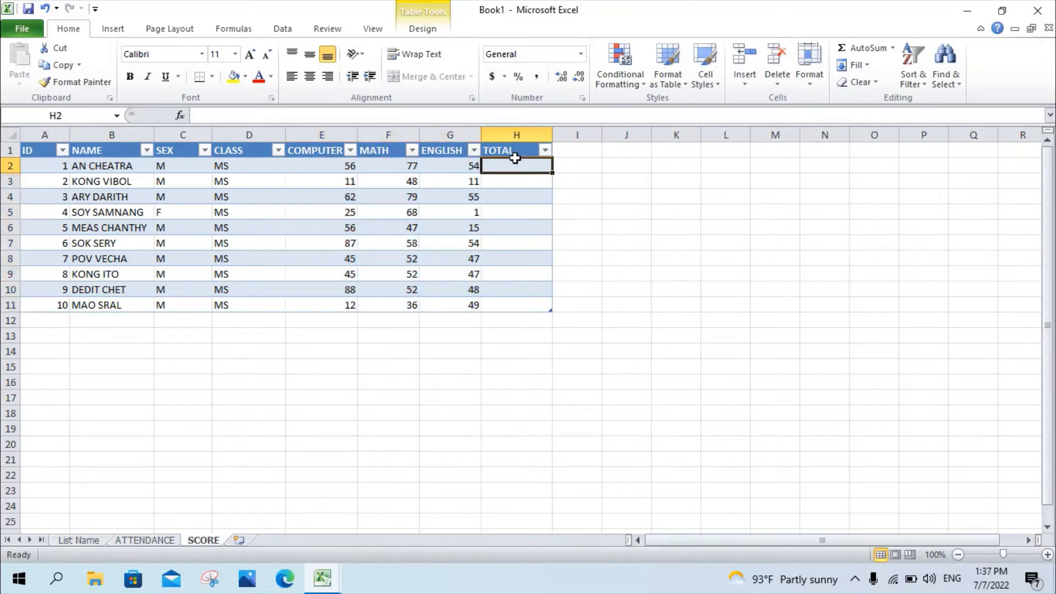
click(859, 48)
key(Return)
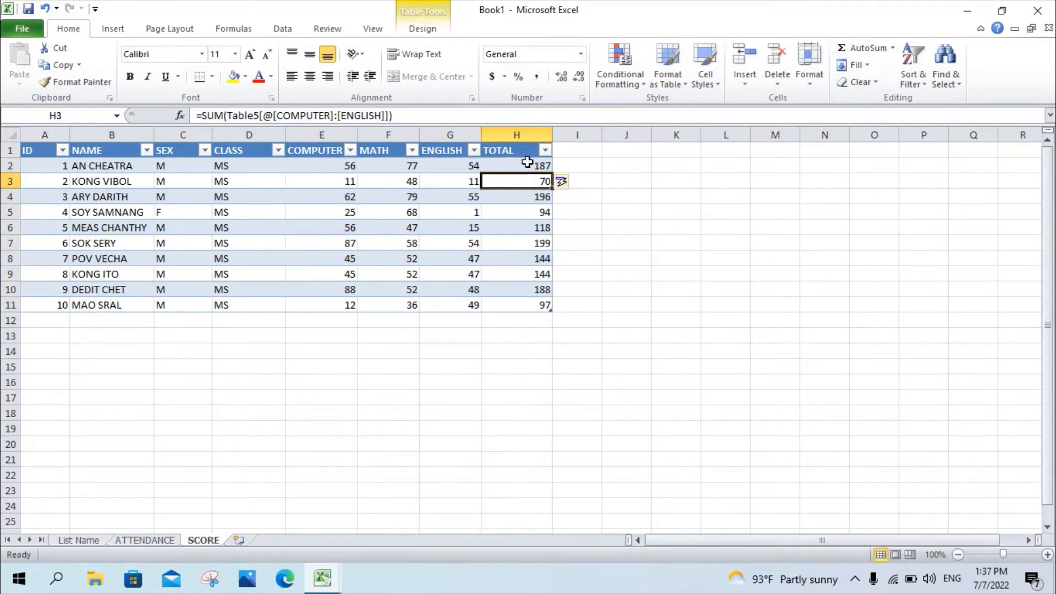
drag(527, 163, 529, 303)
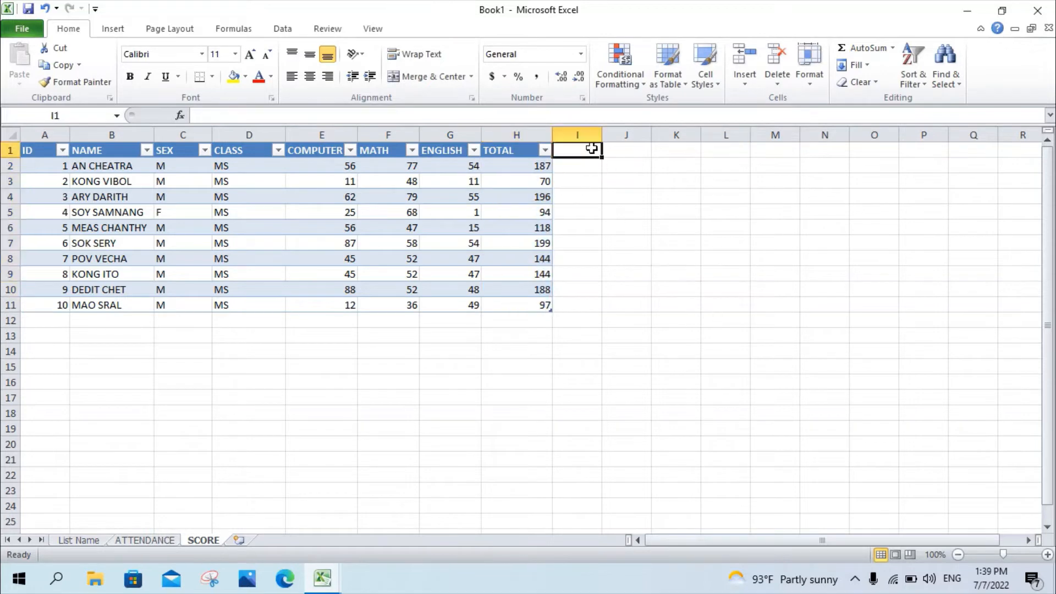
- Add an AVERAGE column in column I that averages each student's COMPUTER to ENGLISH scores with the AVERAGE function
text(AVERAGE)
key(Return)
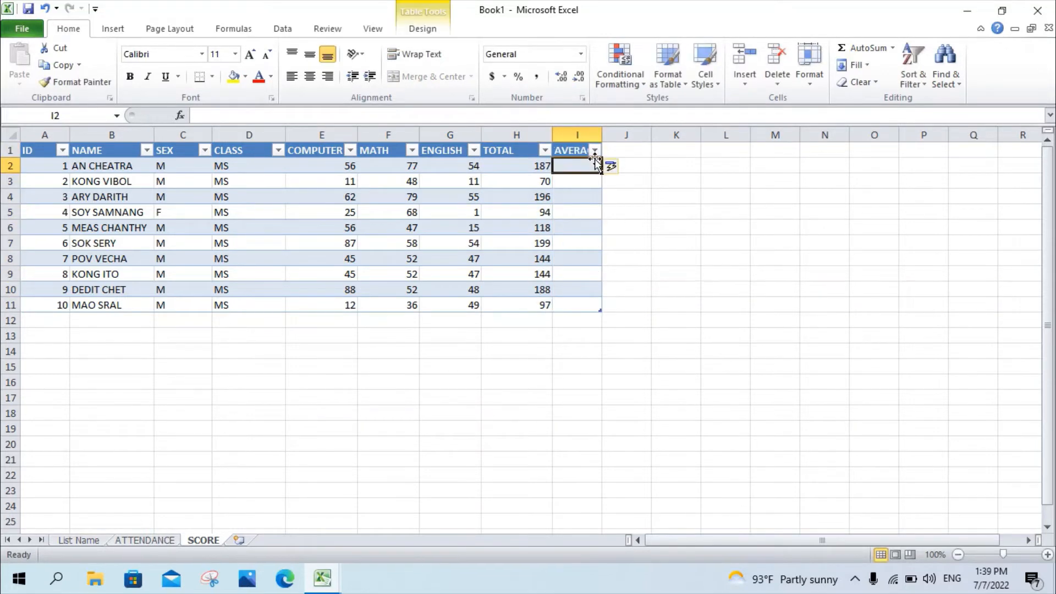
text(=AVERAG)
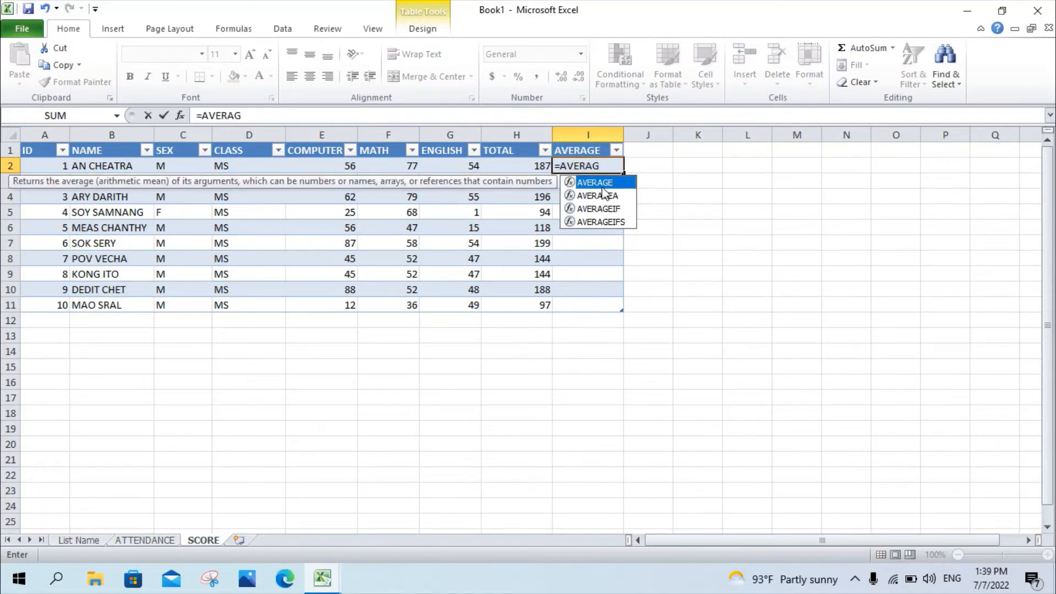
double_click(597, 183)
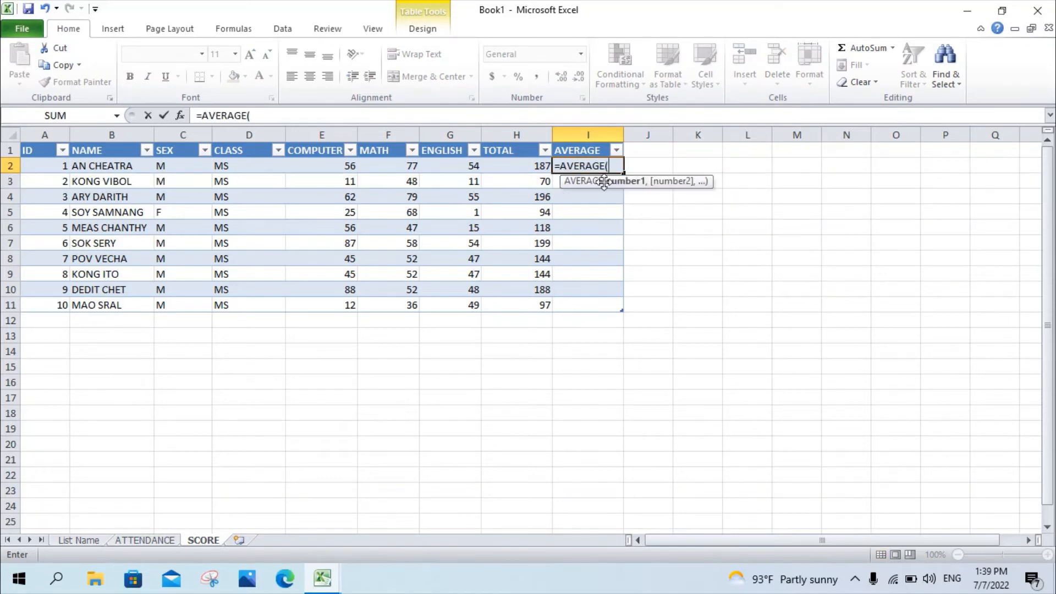
drag(323, 164, 447, 165)
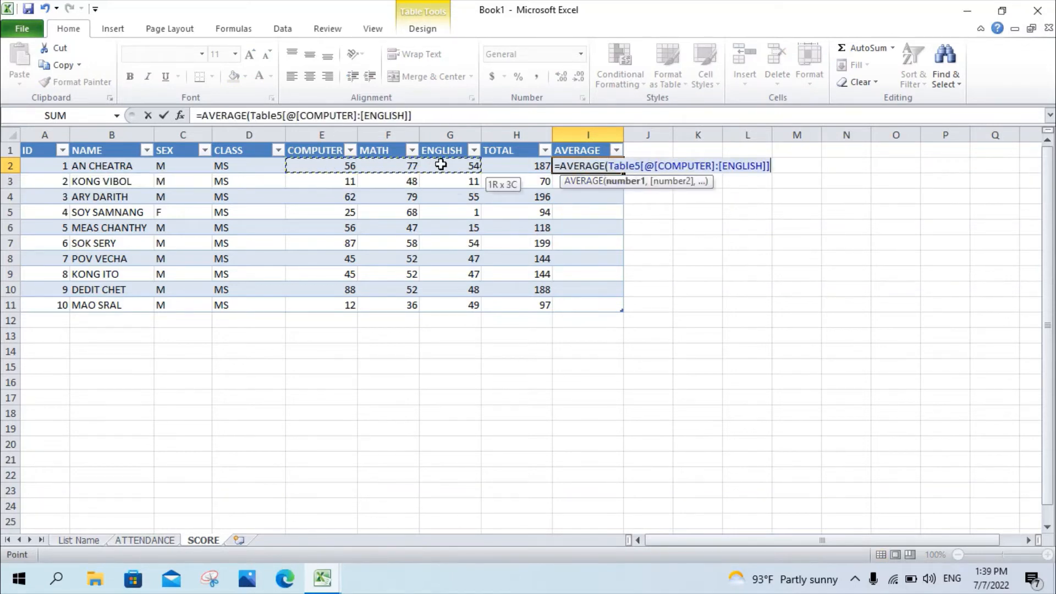
text())
key(Return)
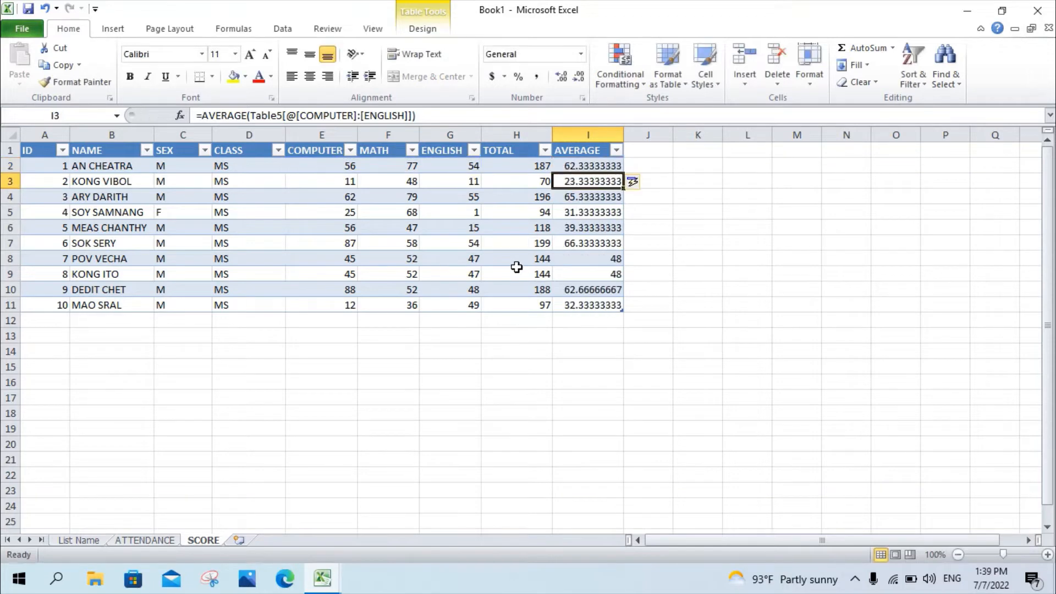
- Format the averages in I2:I11 with two decimal places
drag(571, 166, 589, 306)
click(561, 78)
click(578, 78)
click(579, 78)
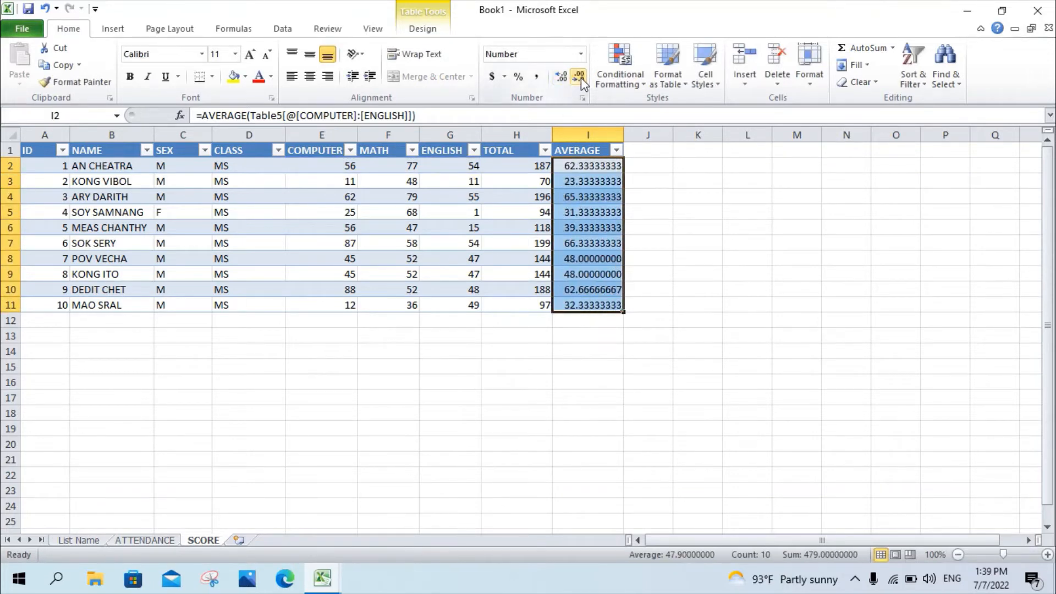
click(579, 78)
click(579, 78)
click(579, 78)
click(579, 78)
click(578, 78)
- Add the header RANK in J1 and widen column J
click(654, 166)
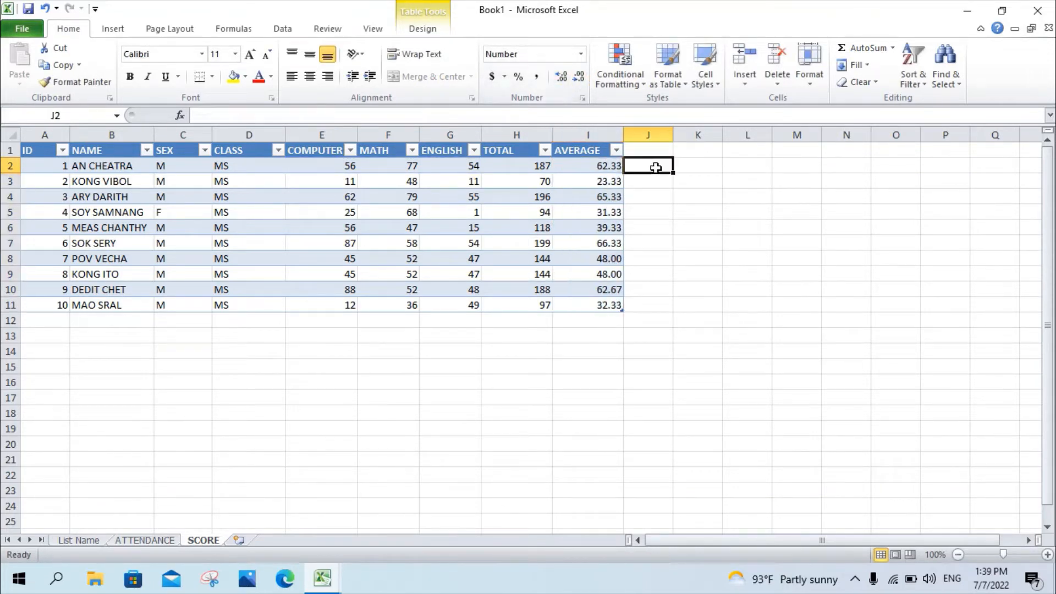
click(656, 149)
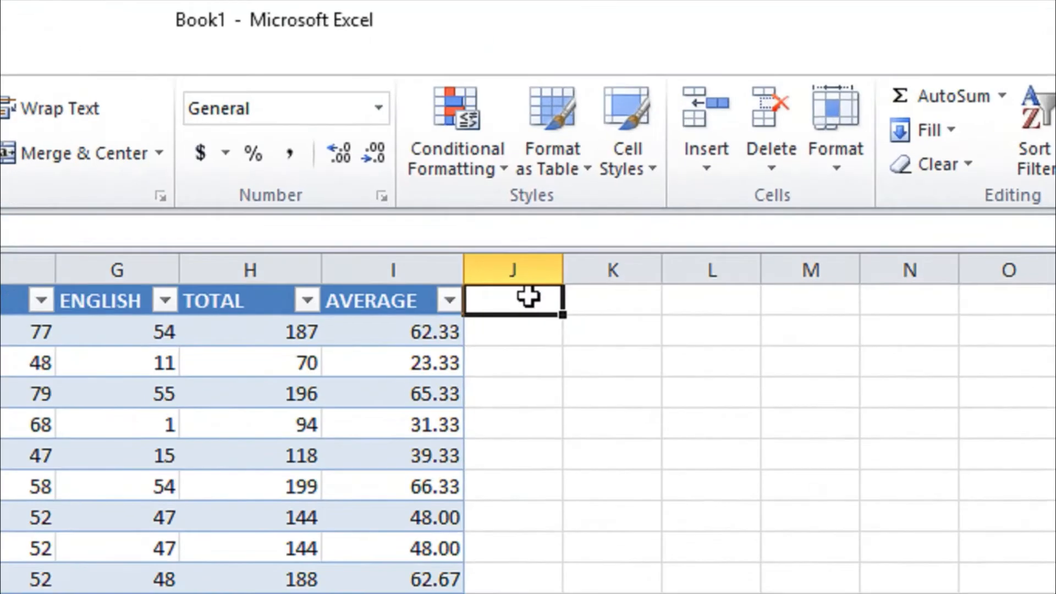
text(RANK)
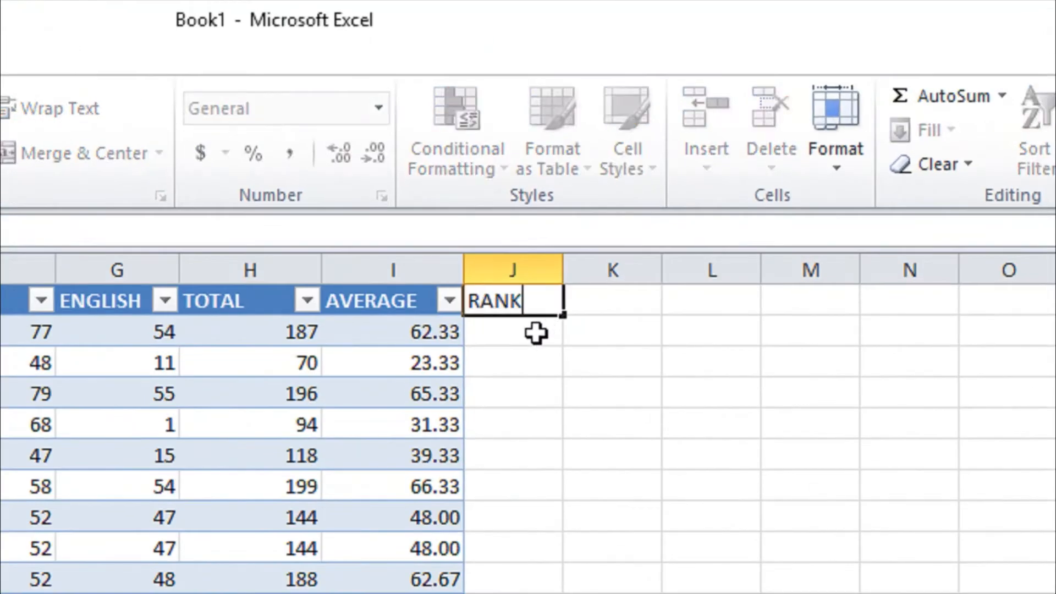
key(Return)
drag(562, 270, 606, 272)
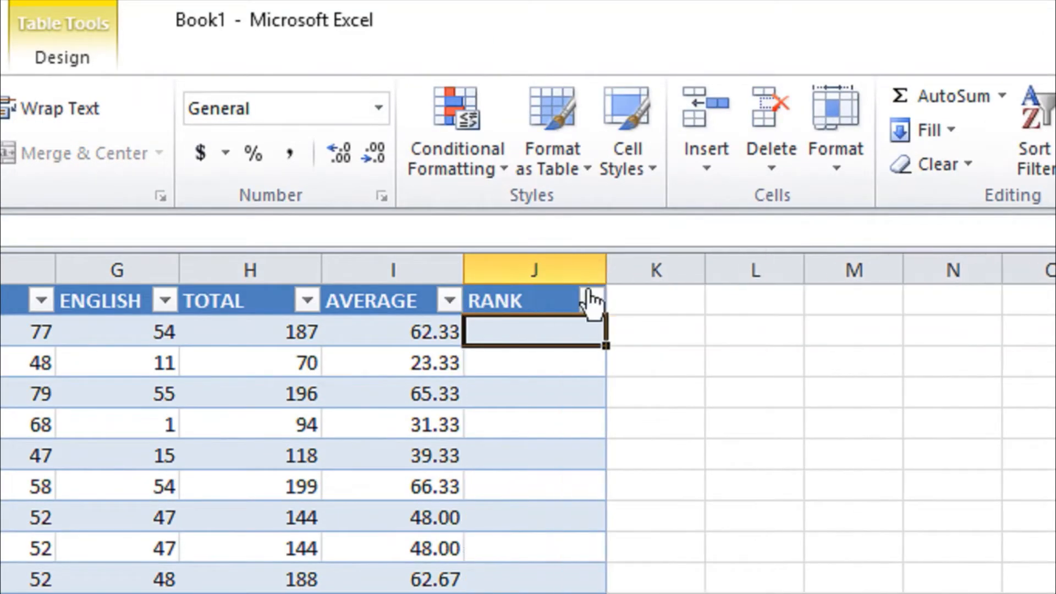
- Fill the RANK column with a RANK formula that ranks each student's AVERAGE against the whole AVERAGE column
text(=RANK()
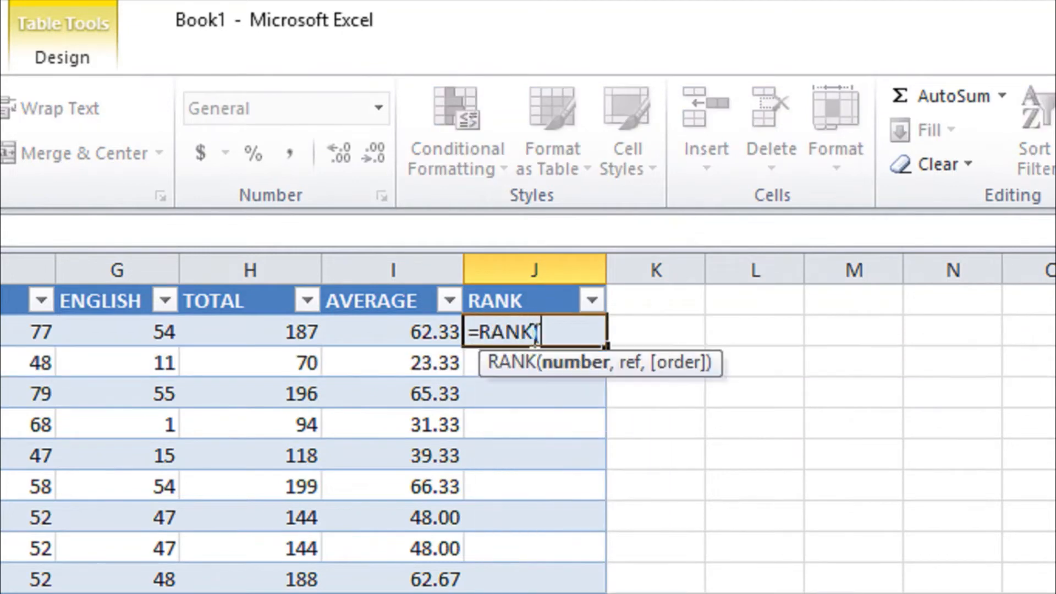
click(424, 333)
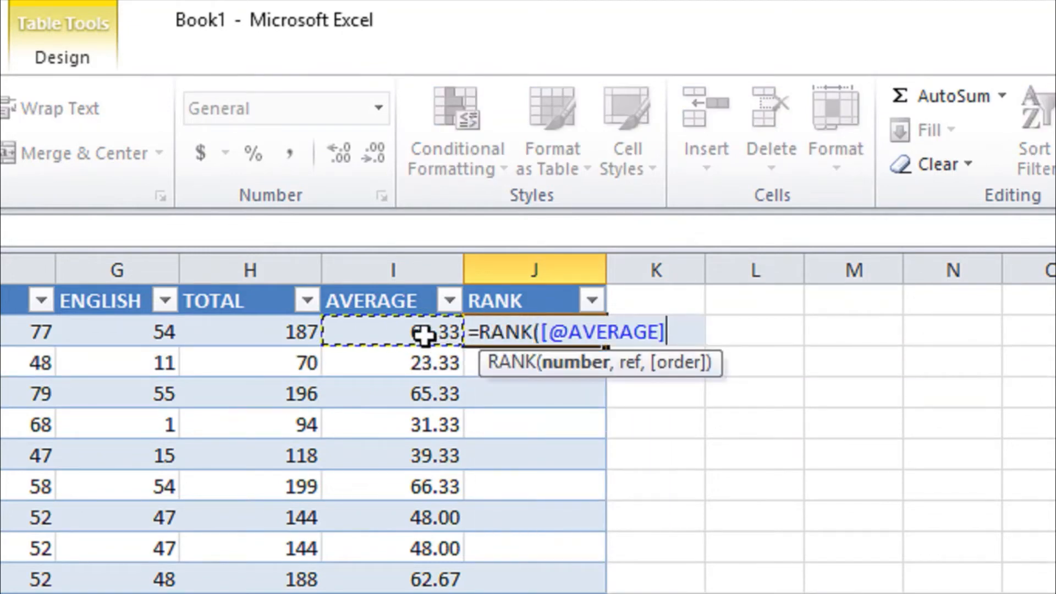
text(,)
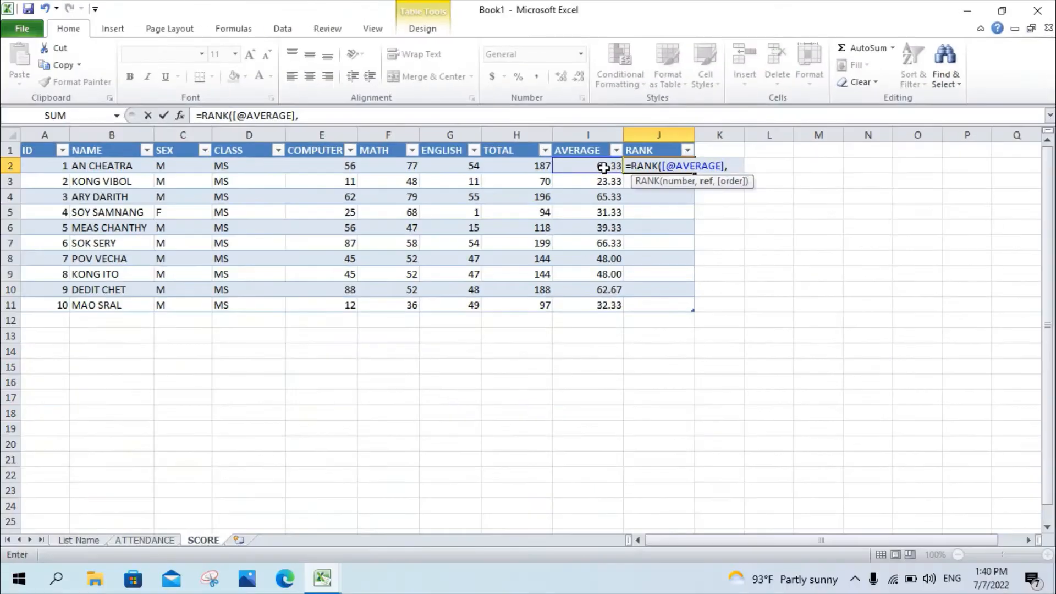
drag(424, 334, 397, 593)
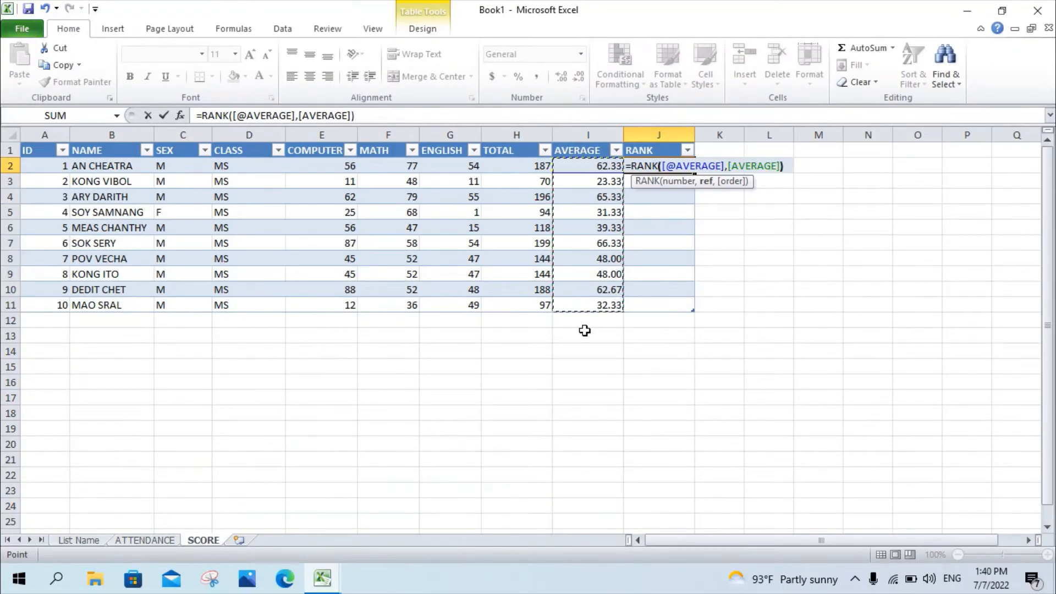
text())
key(Return)
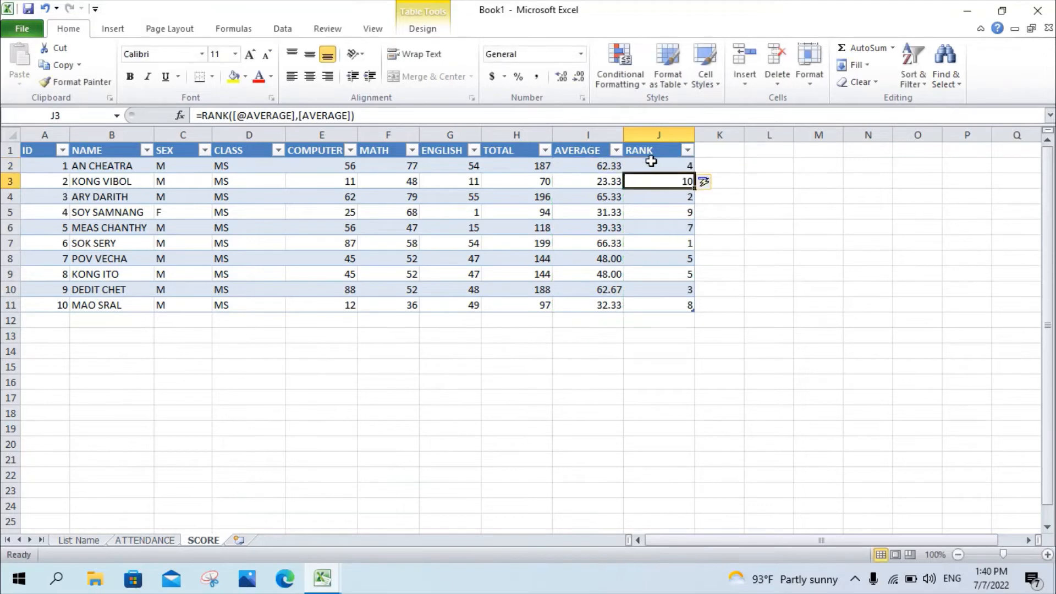
drag(651, 162, 668, 303)
drag(665, 243, 605, 242)
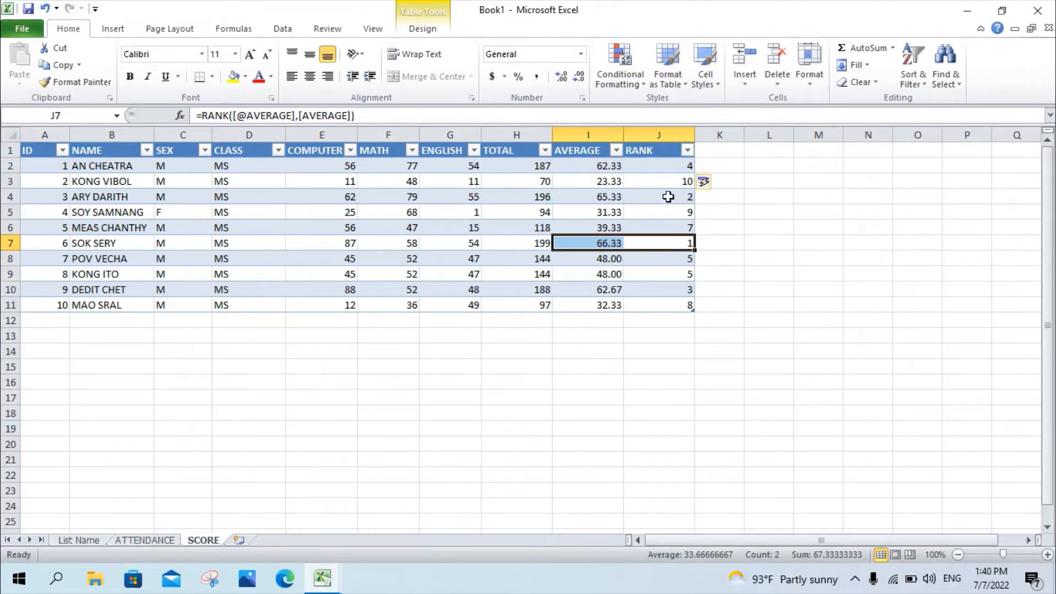
- Add the header RESULT in K1 and widen column K
click(727, 151)
text(RESULT)
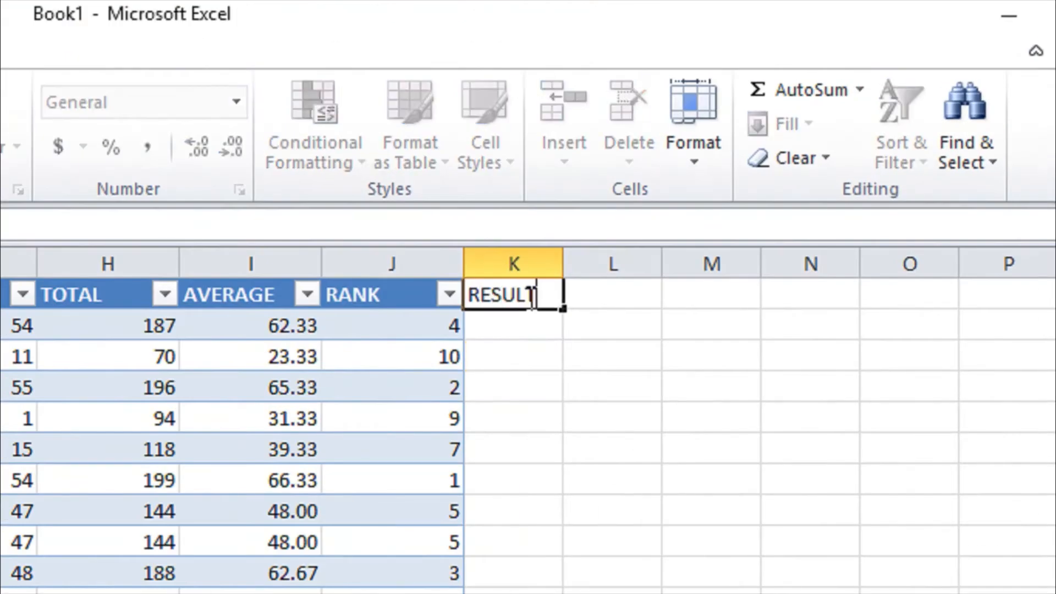
key(Return)
drag(561, 254, 618, 259)
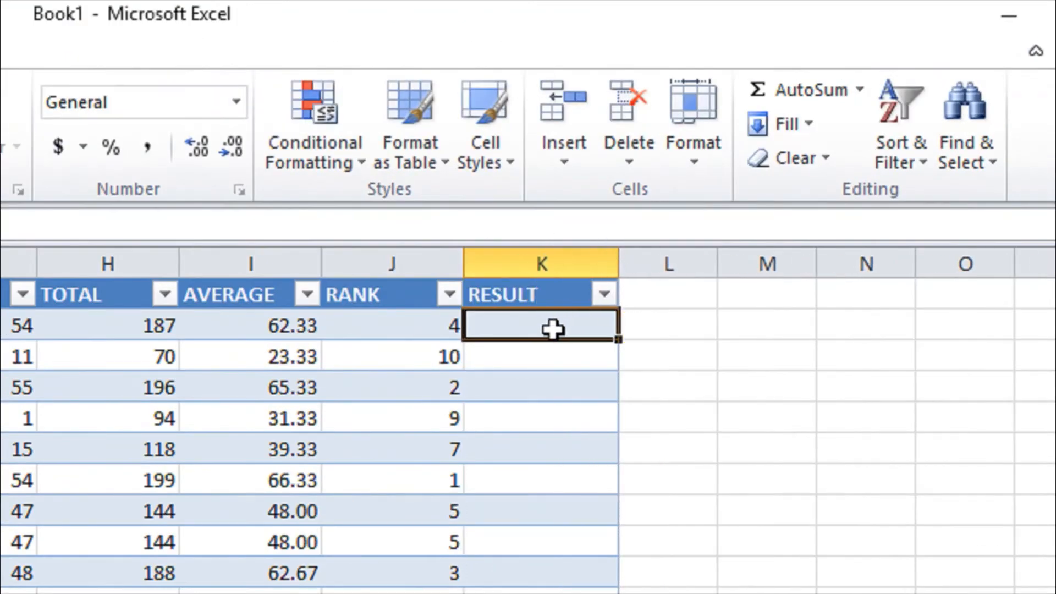
- Fill the RESULT column with an IF formula that returns "FALSE" for an AVERAGE below 50 and "PASS" otherwise
text(=IF()
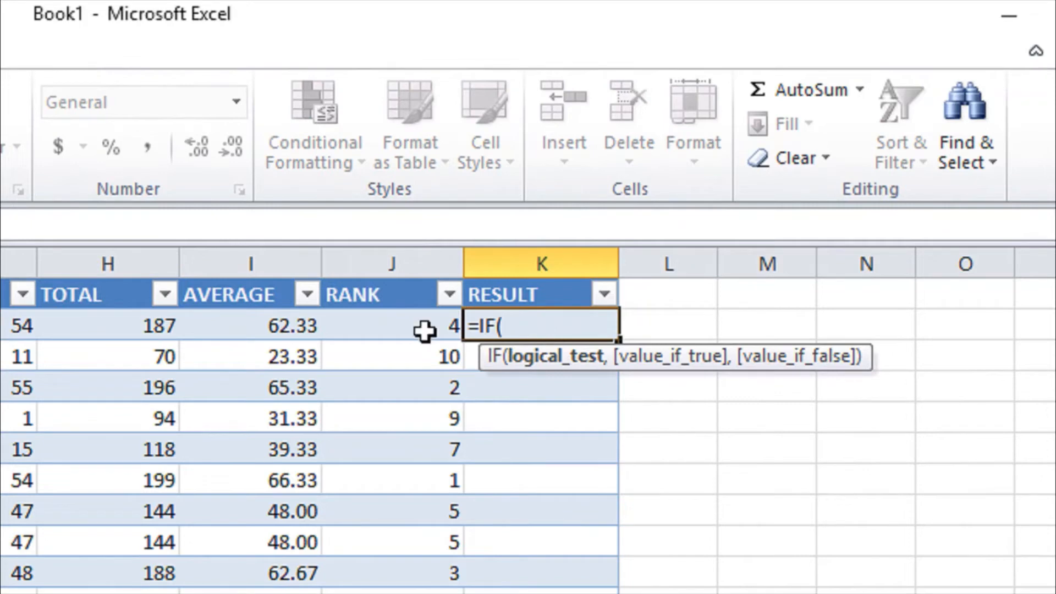
click(266, 325)
text(<50)
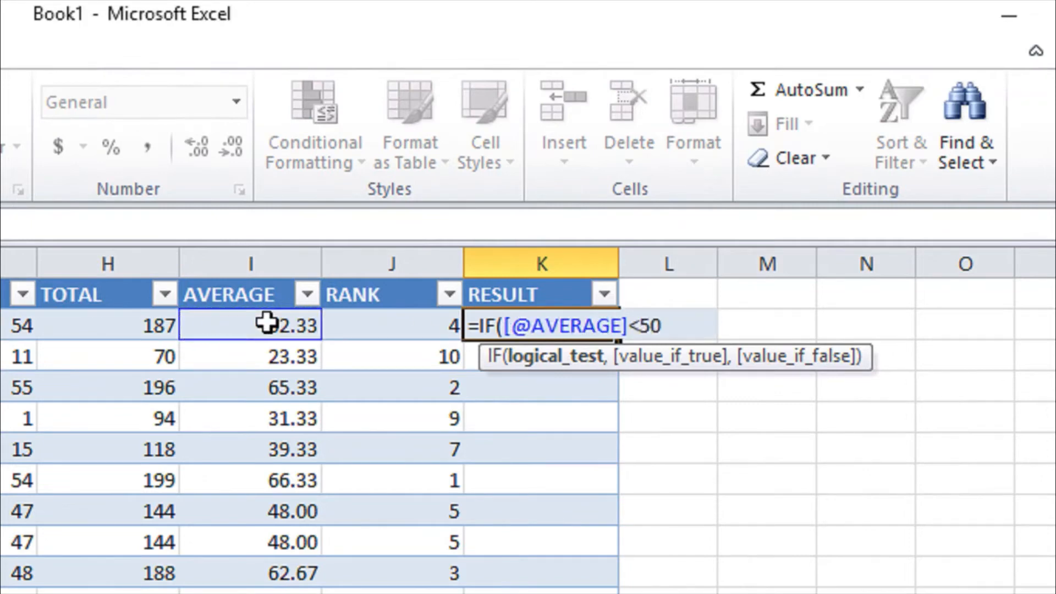
text(,"FA)
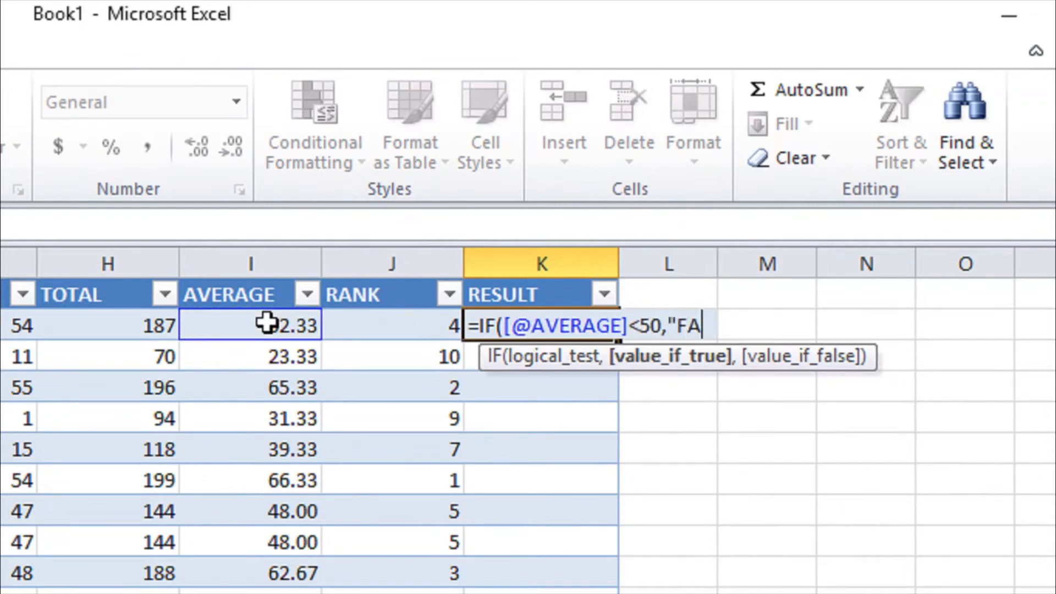
text(LS)
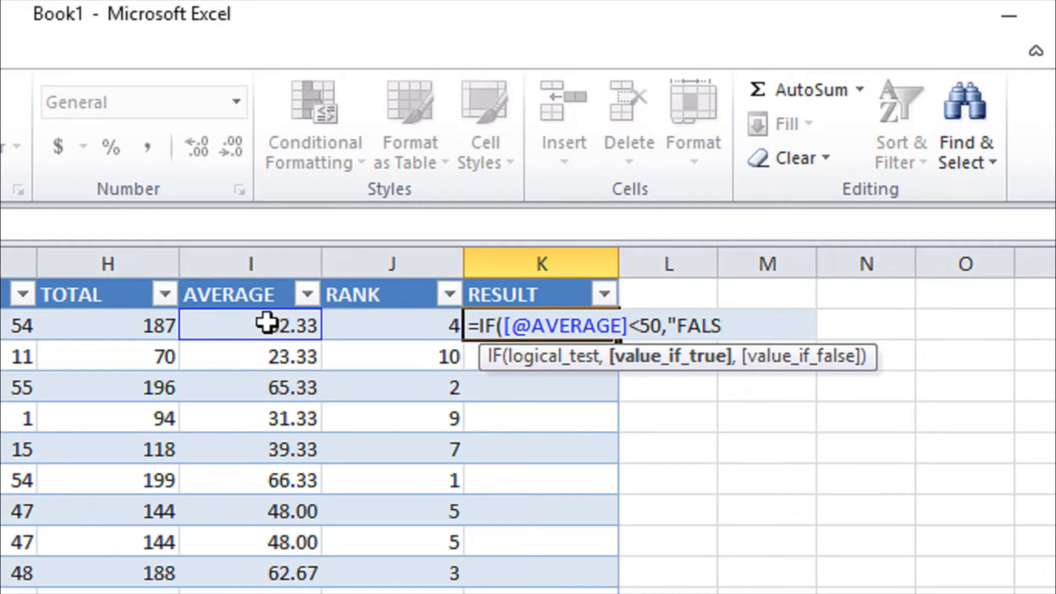
text(E",)
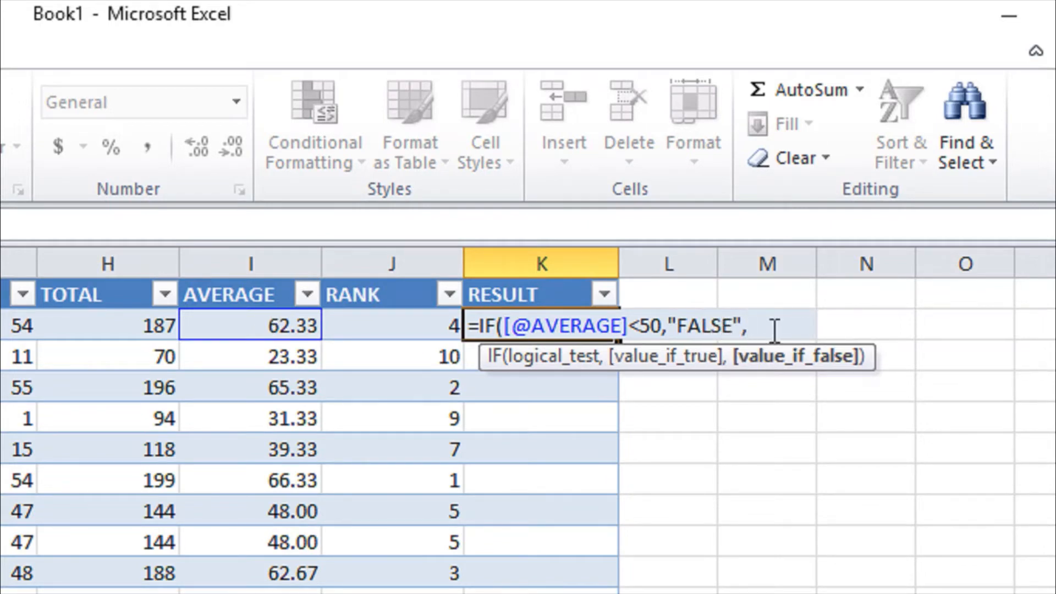
text("PASS"))
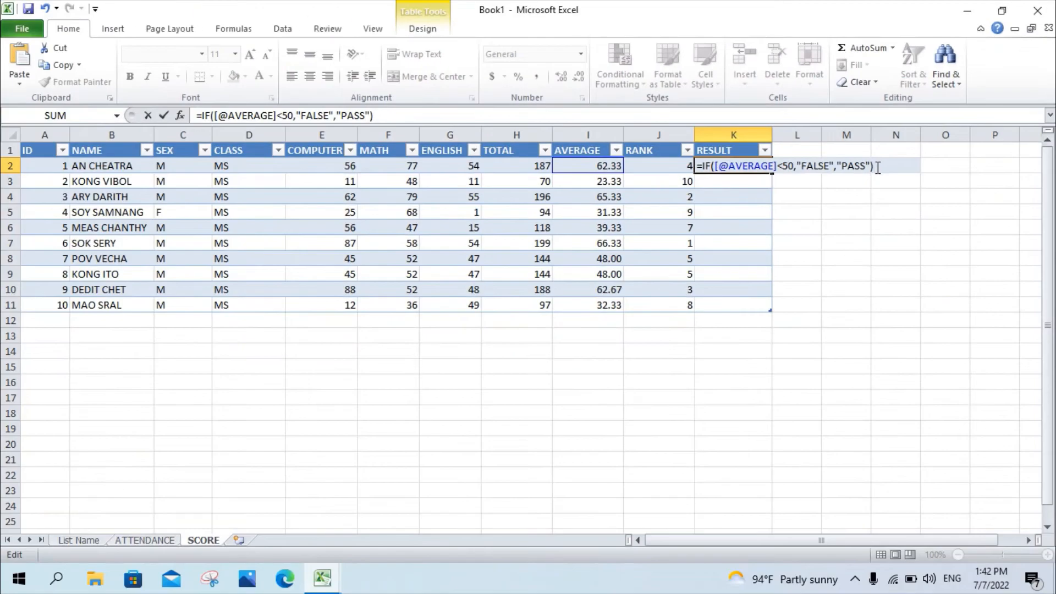
key(Return)
- Review the entries in the RESULT column against the averages in I2:I11
drag(737, 169, 737, 305)
click(742, 216)
click(725, 235)
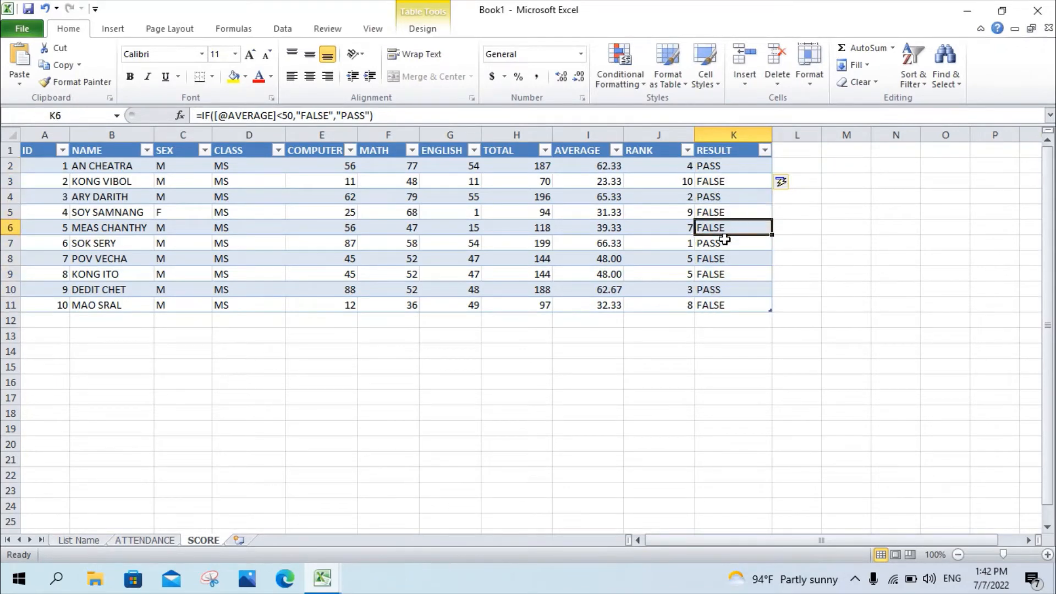
key(ctrl+a)
click(718, 273)
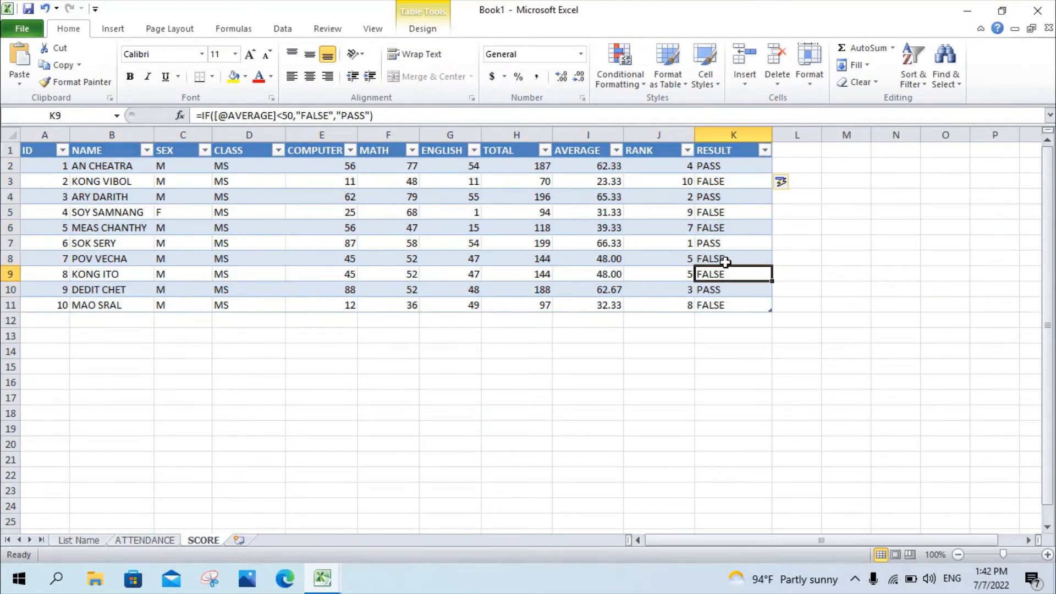
click(659, 320)
drag(726, 166, 720, 304)
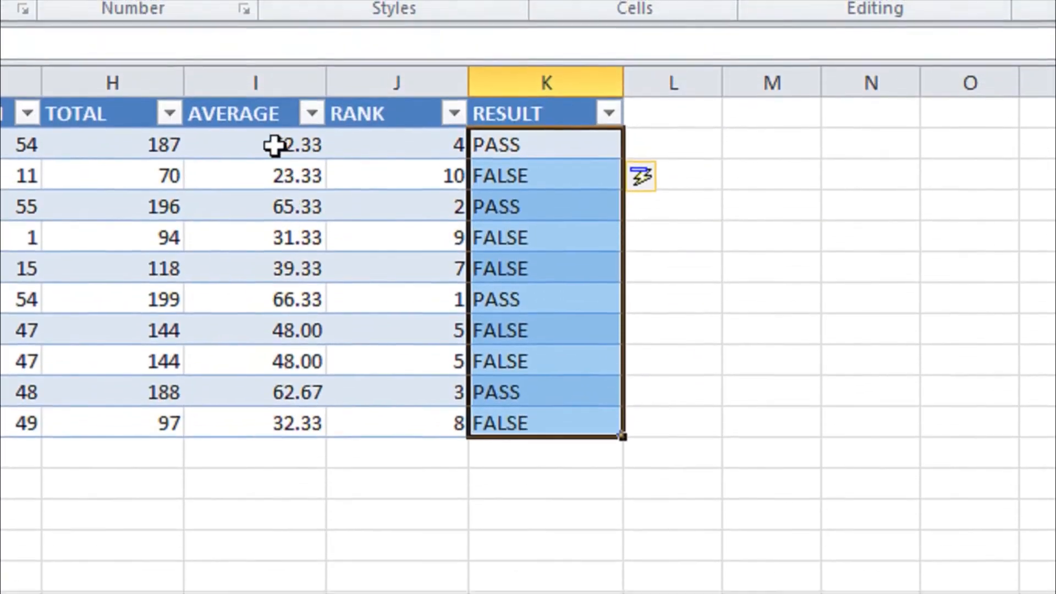
drag(273, 144, 283, 413)
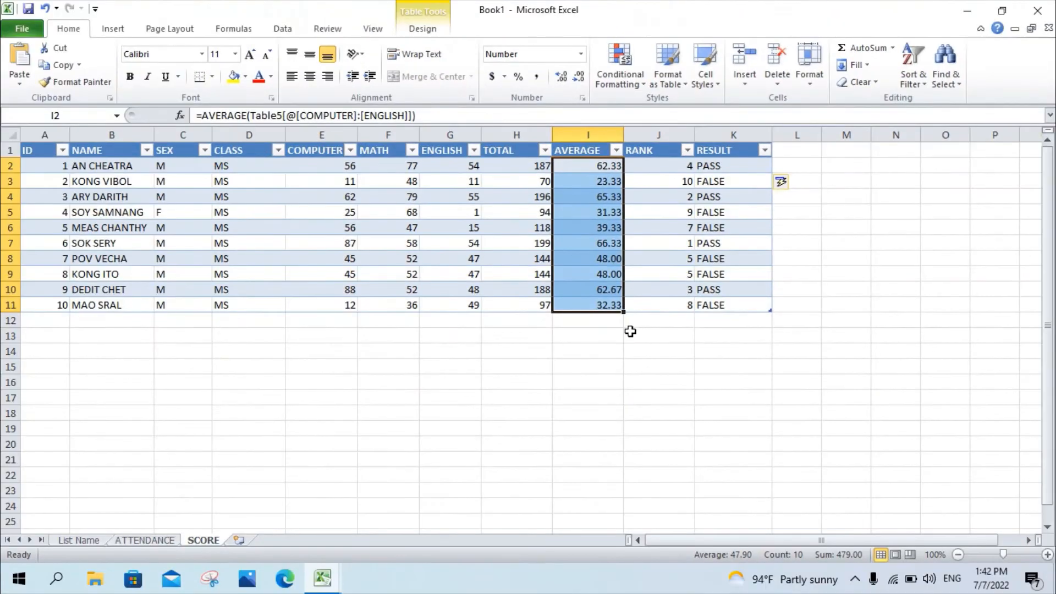
click(615, 342)
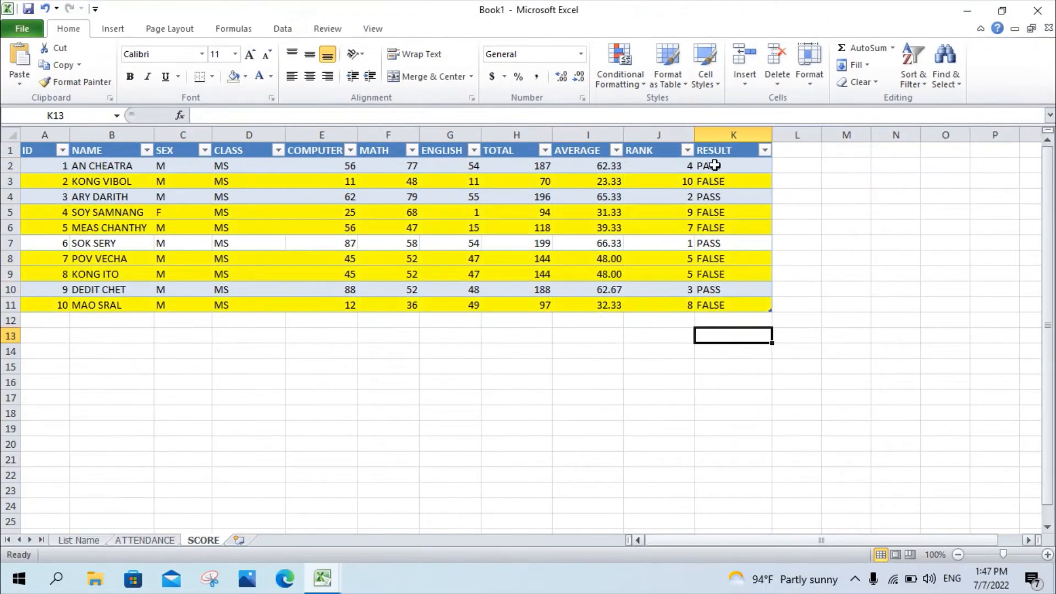
- Examine which table rows are highlighted in yellow according to their value in the RESULT column
drag(706, 164, 713, 299)
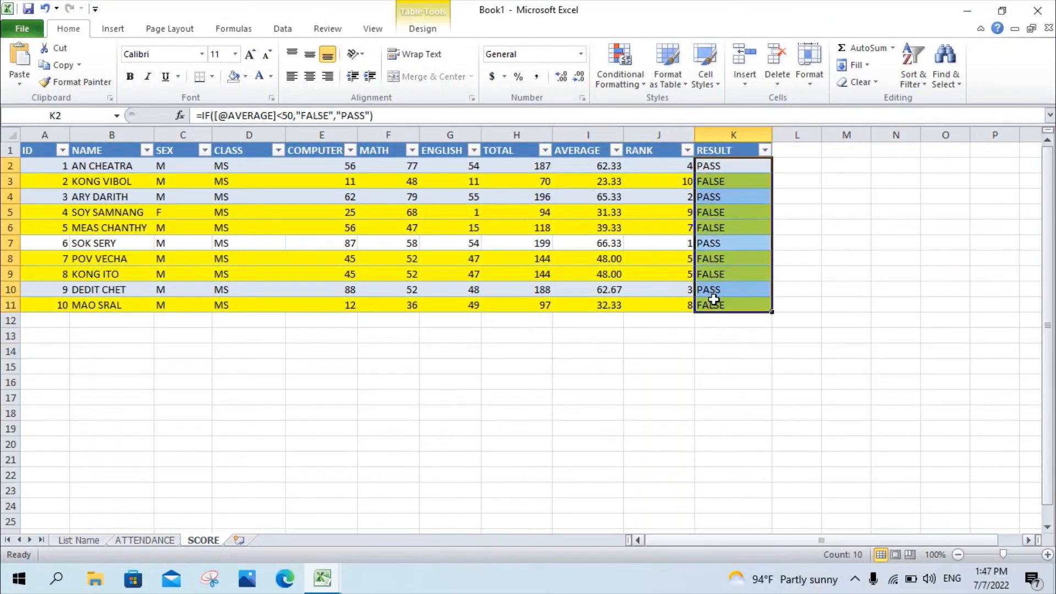
drag(725, 181, 41, 182)
click(420, 382)
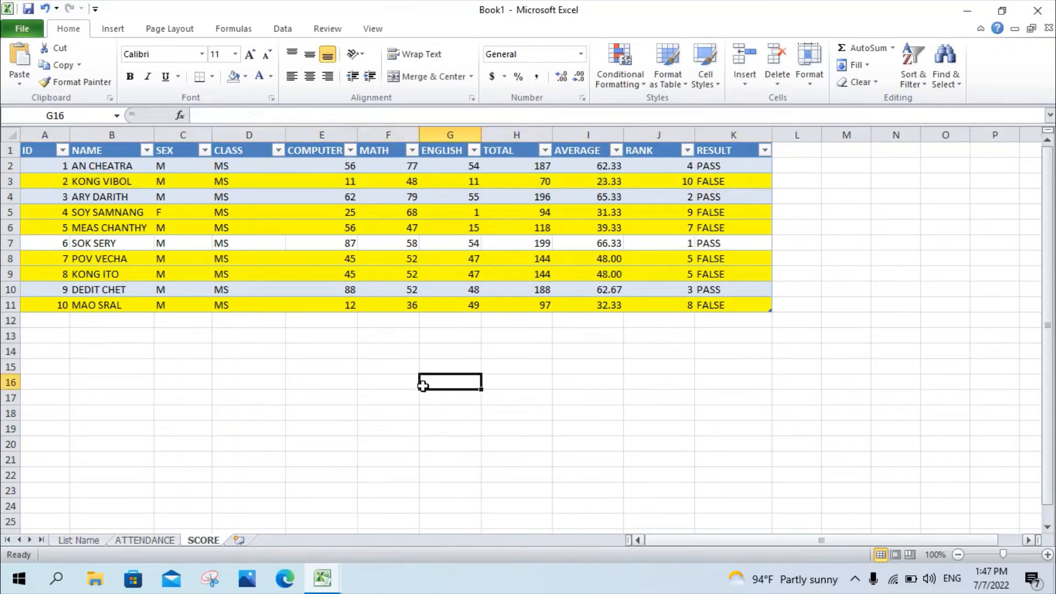
click(727, 184)
click(726, 212)
click(724, 227)
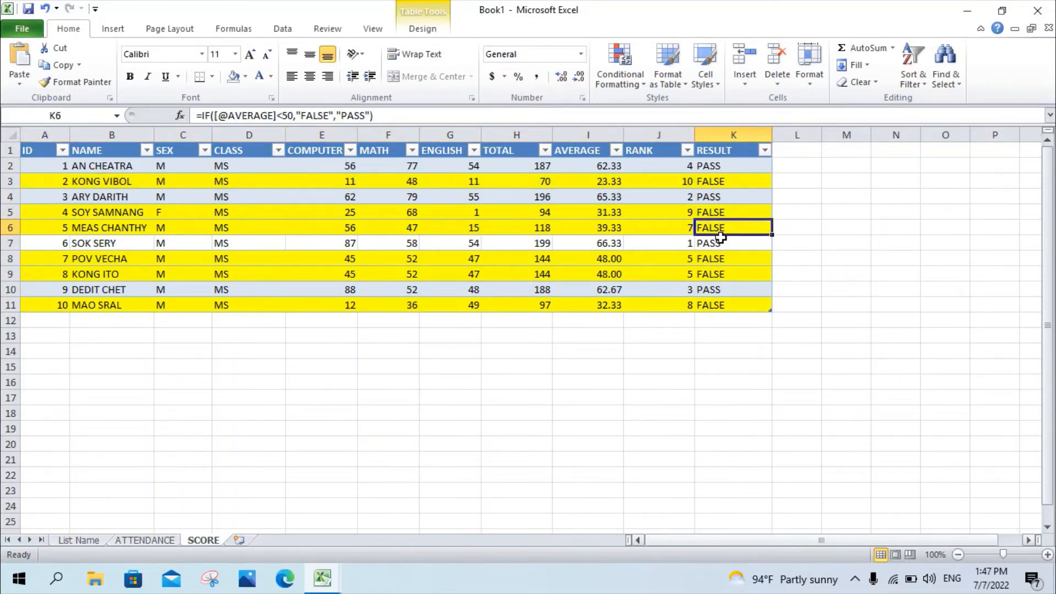
click(720, 257)
click(719, 274)
click(719, 309)
click(590, 333)
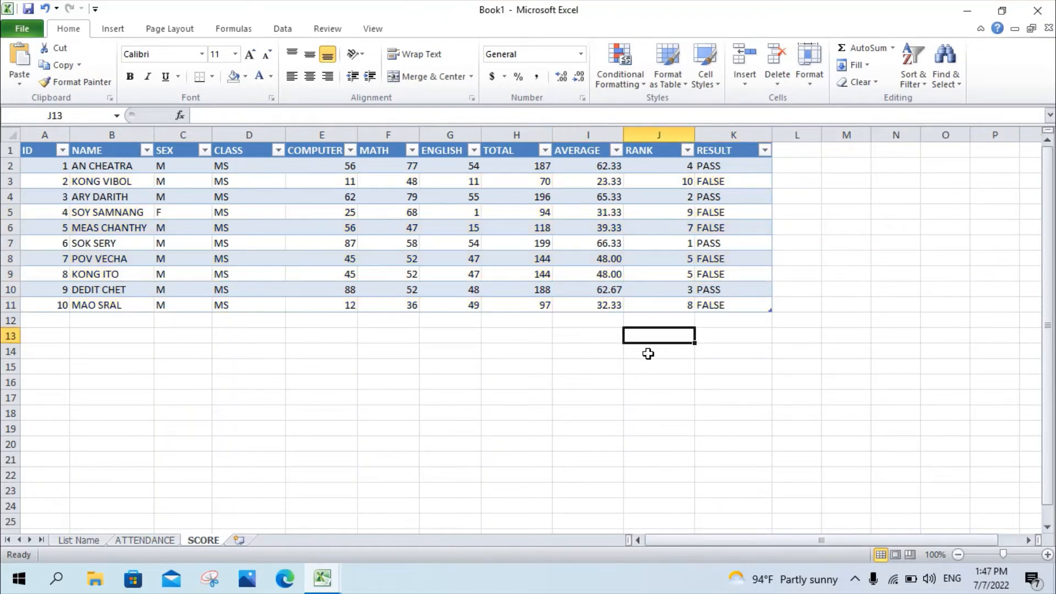
- Start a new conditional formatting rule for A2:K11 that uses a formula to determine which cells to format
drag(729, 304, 33, 165)
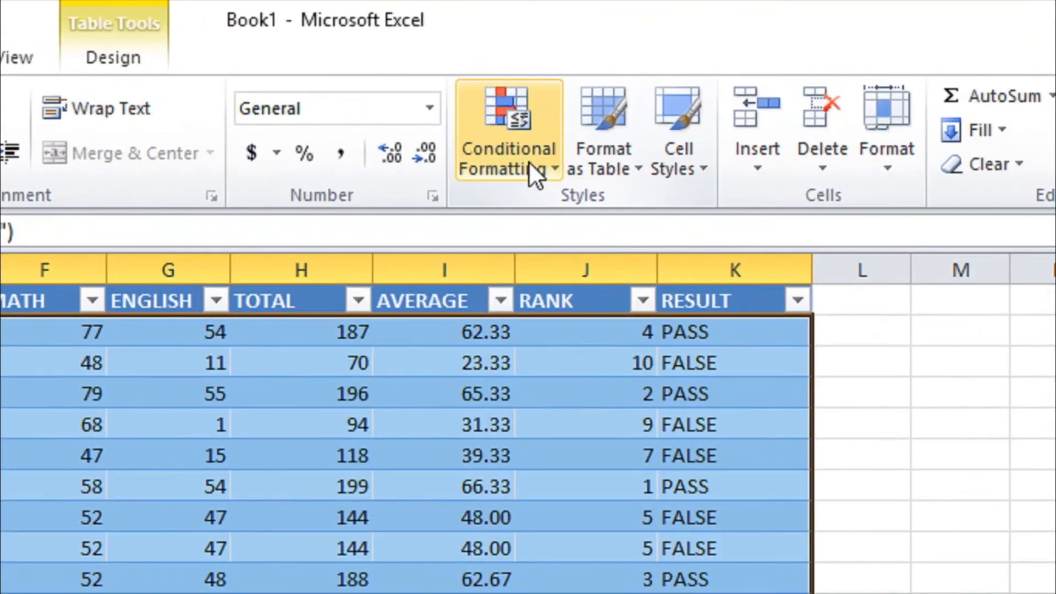
click(628, 77)
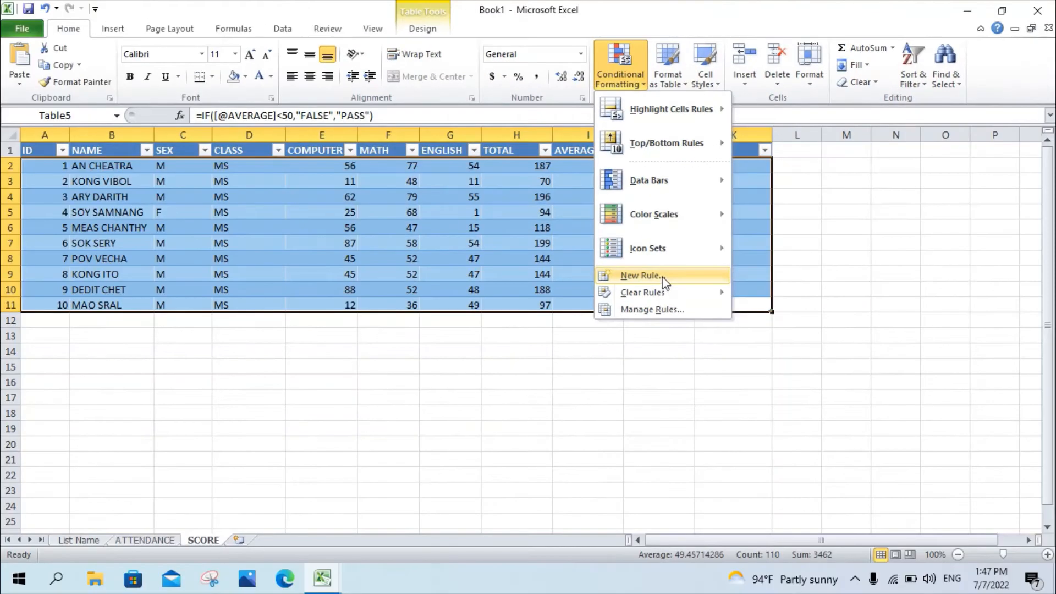
click(662, 276)
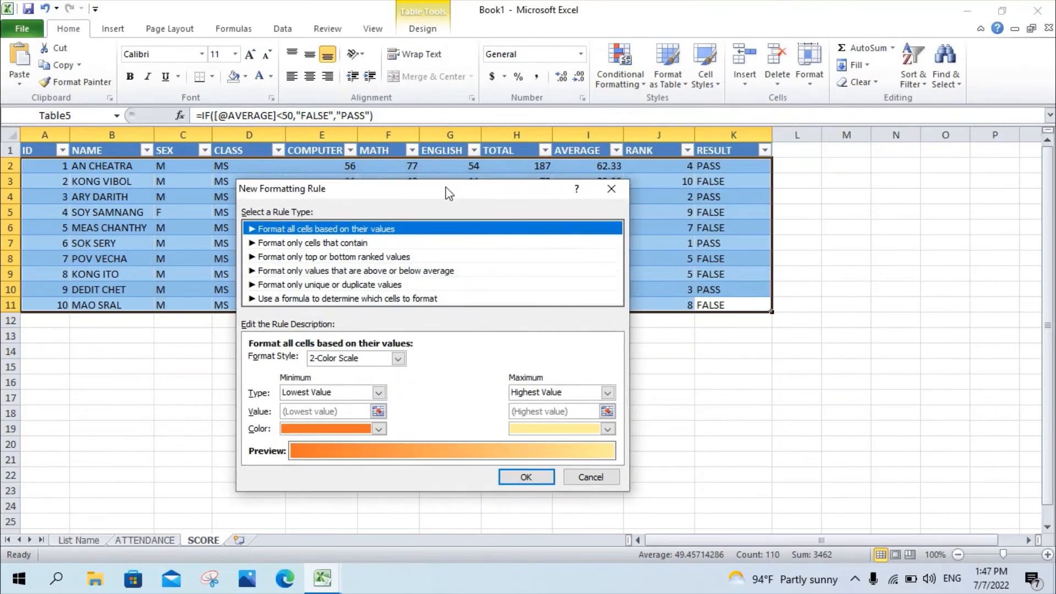
drag(371, 181, 454, 166)
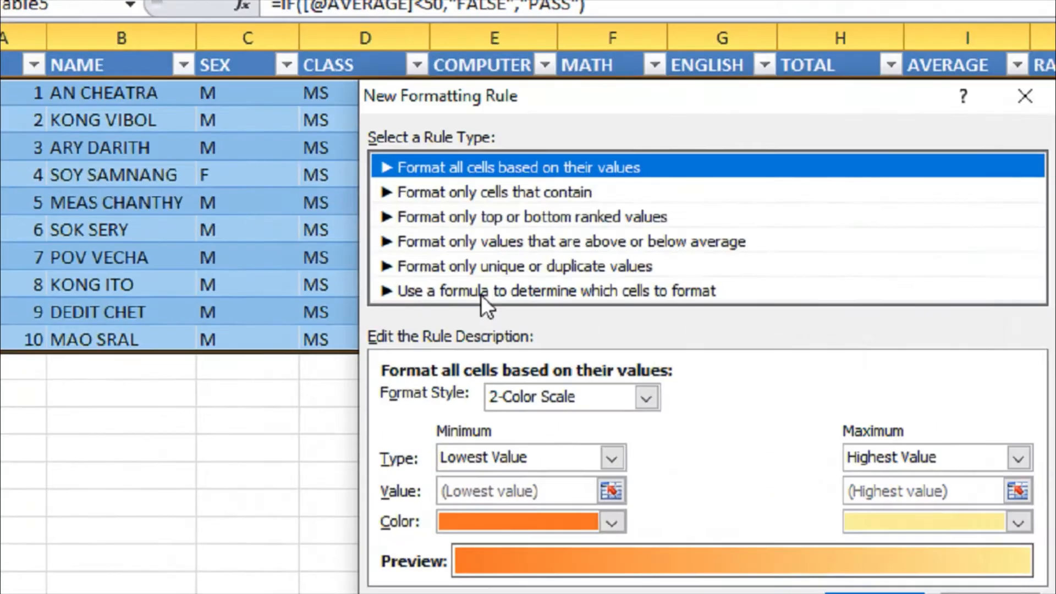
click(299, 278)
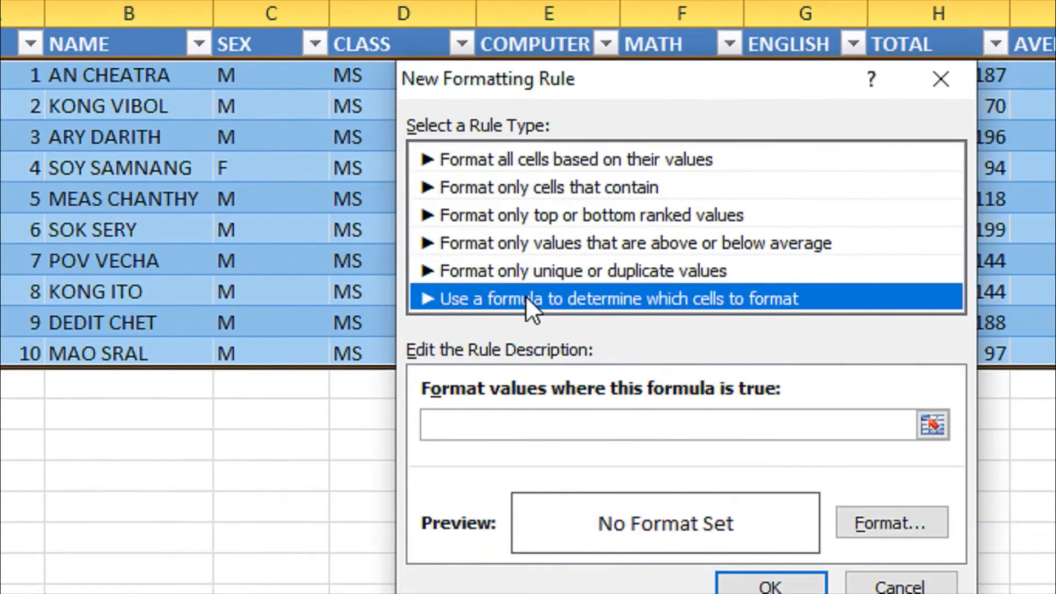
- Enter =$K2="FALSE" as the rule's formula, with only the column reference fixed
click(477, 429)
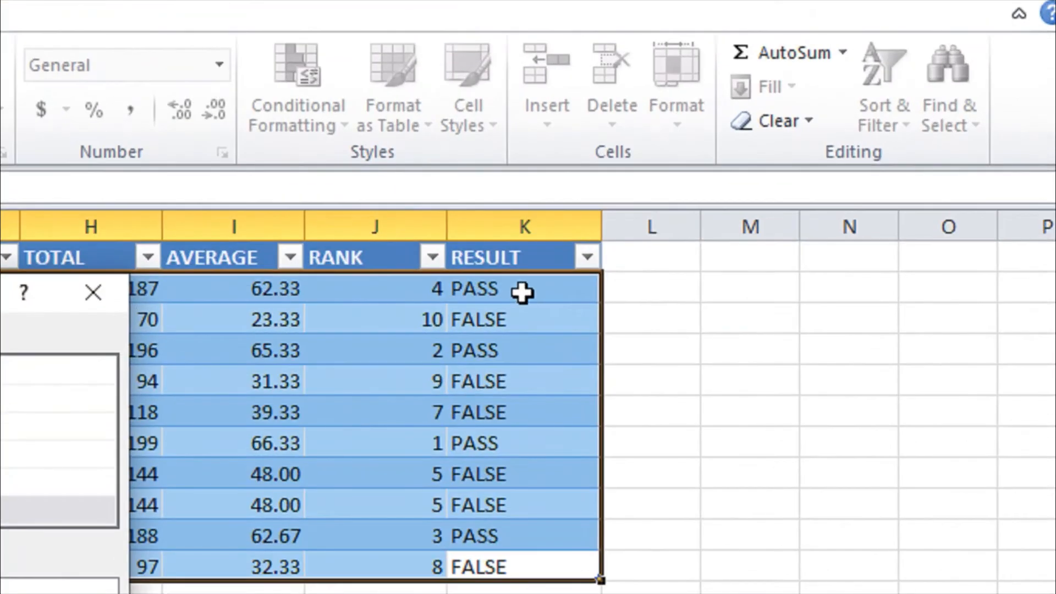
click(521, 293)
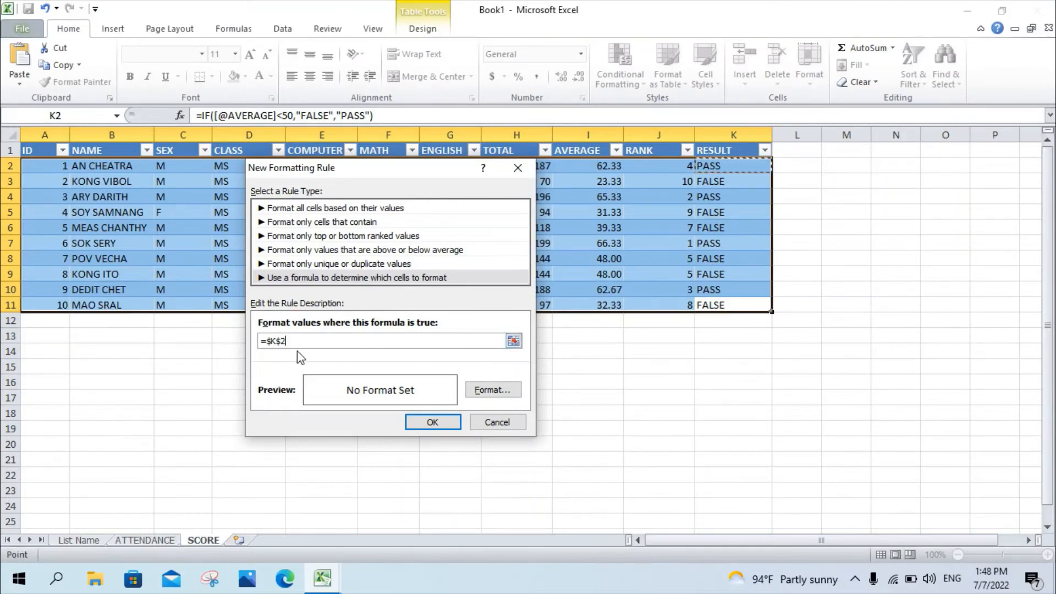
key(F4)
key(F4)
text(=)
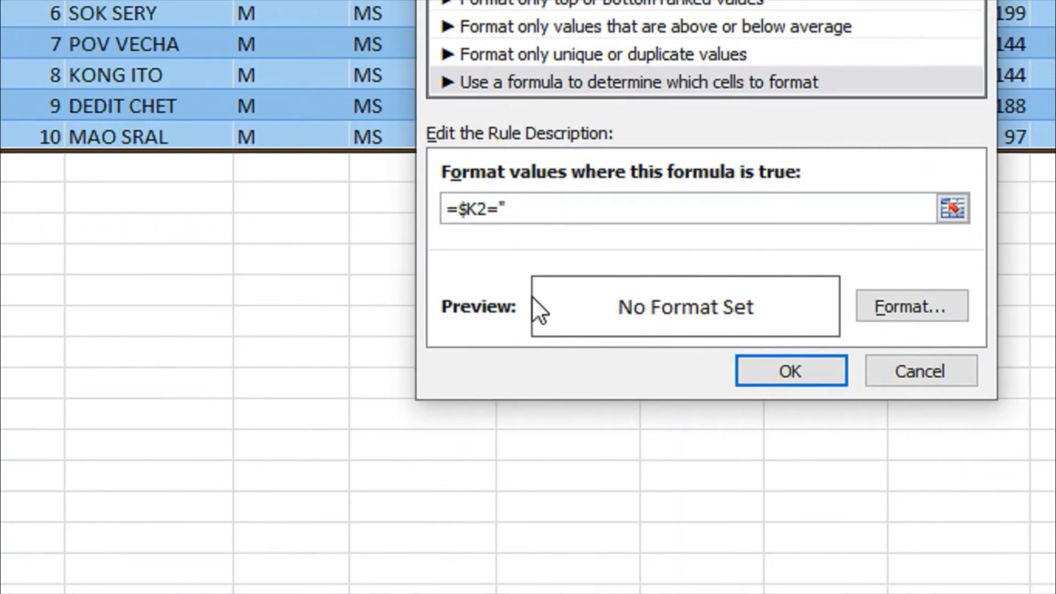
text(FALSE")
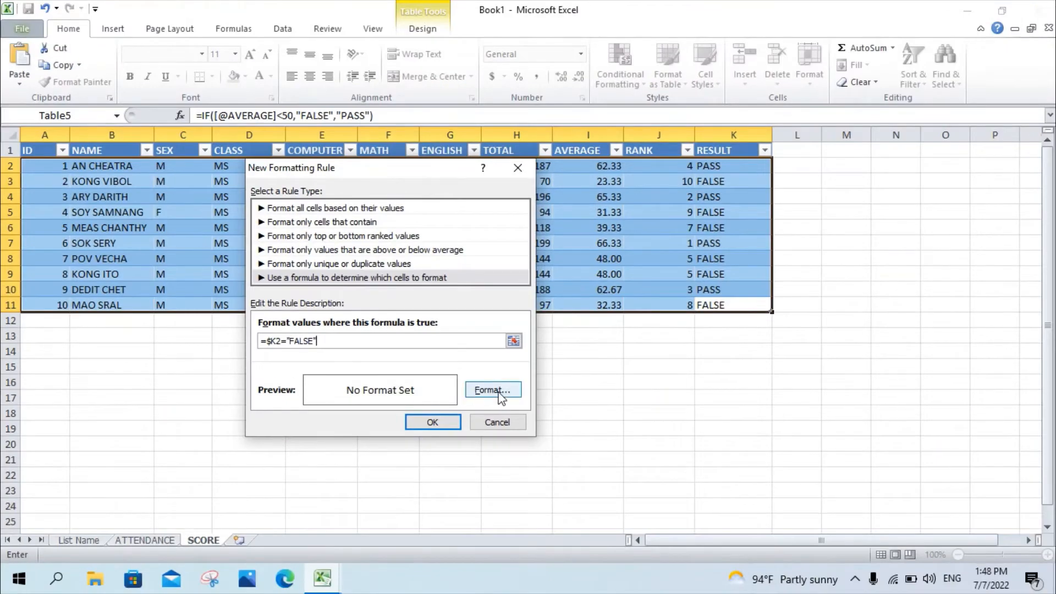
- Set the rule's format to a yellow background fill
click(911, 306)
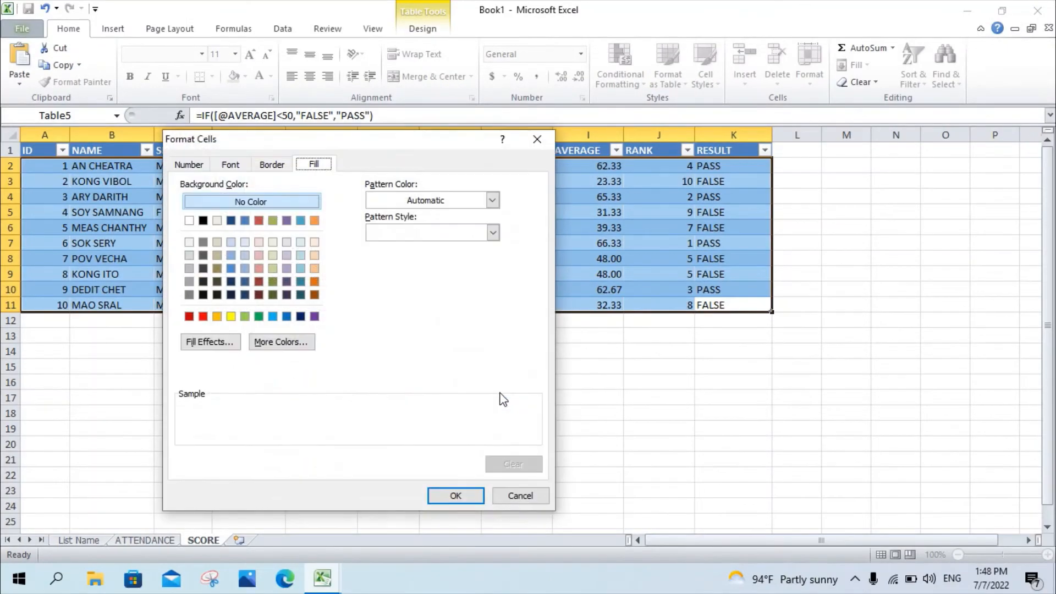
click(235, 317)
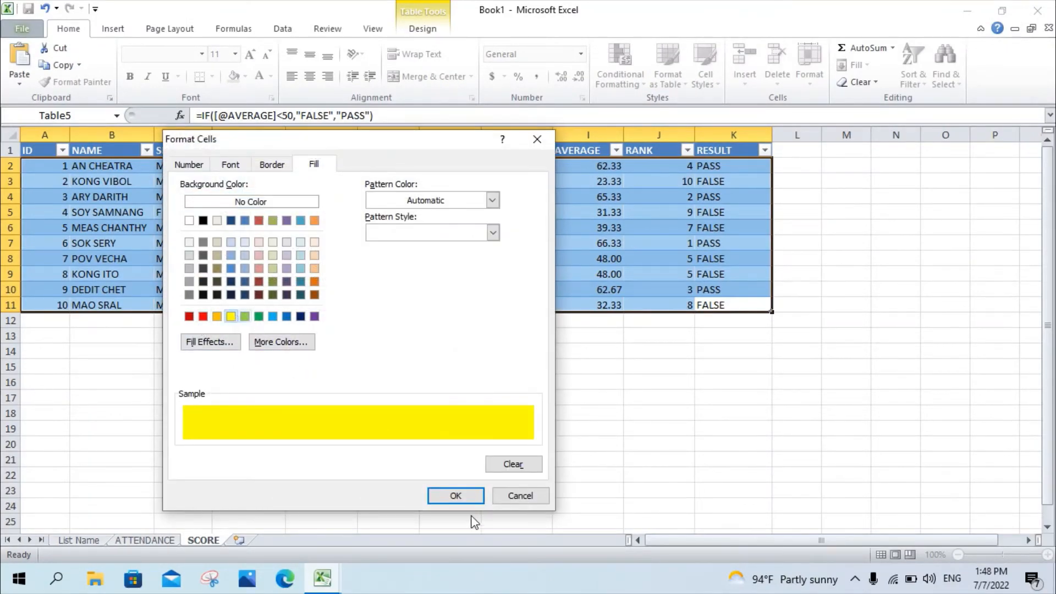
click(465, 494)
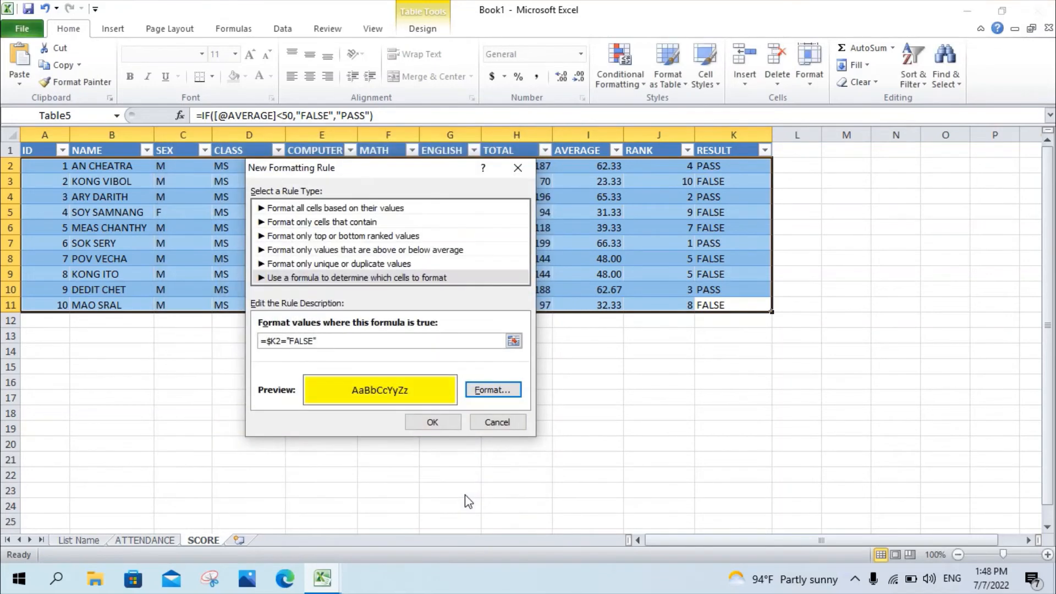
- Create the yellow-fill rule for A2:K11, and open it for editing through the Conditional Formatting Rules Manager
click(433, 422)
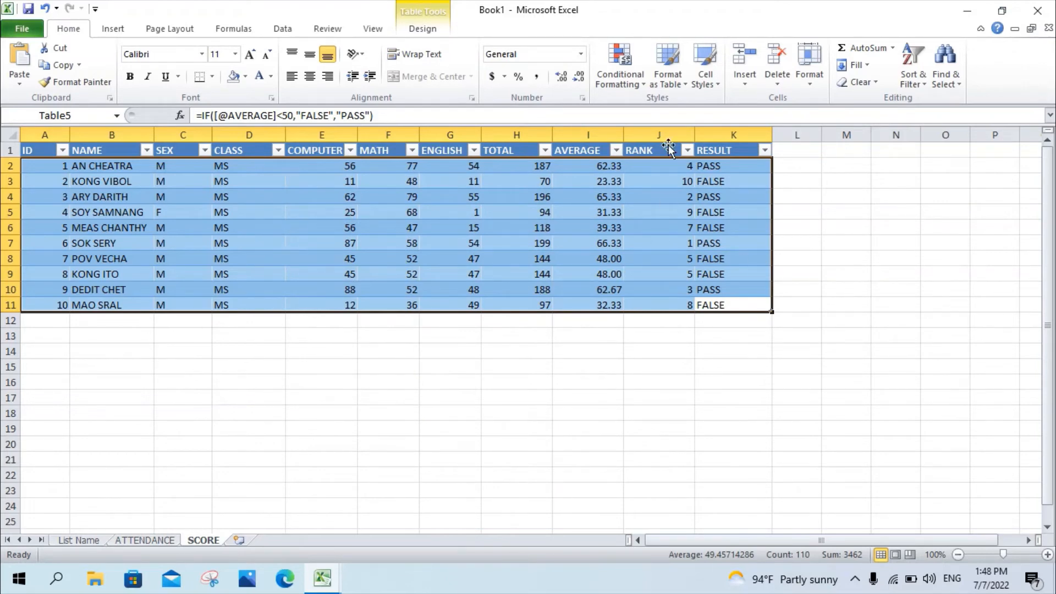
click(620, 84)
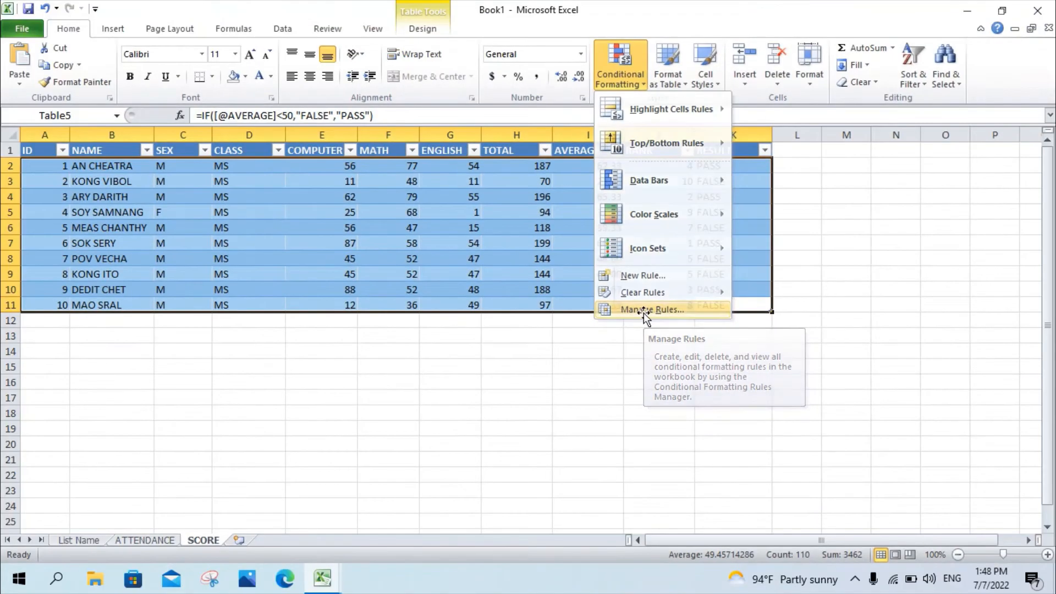
click(638, 309)
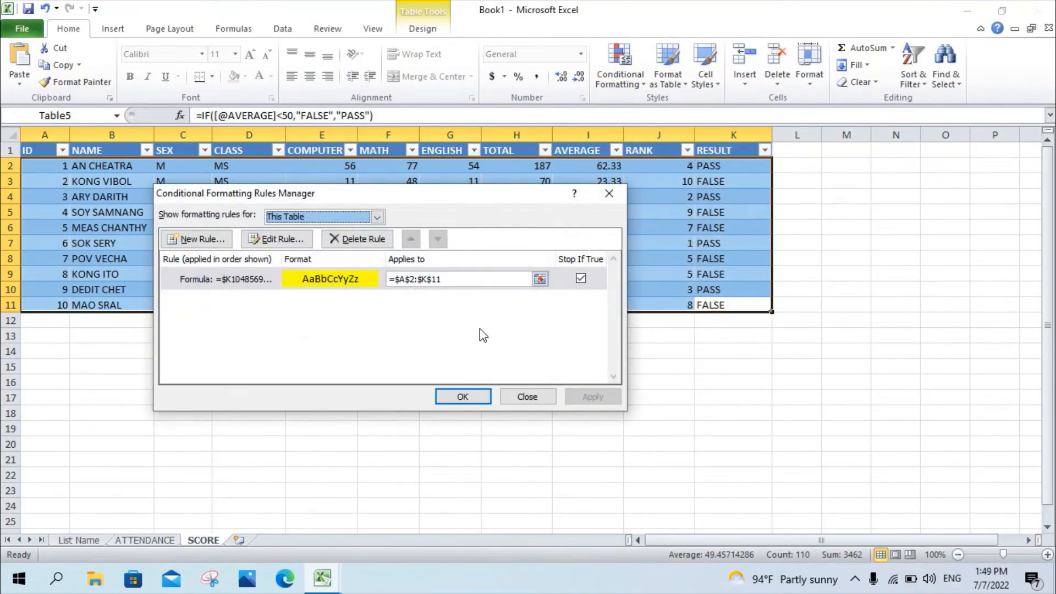
click(244, 282)
click(275, 239)
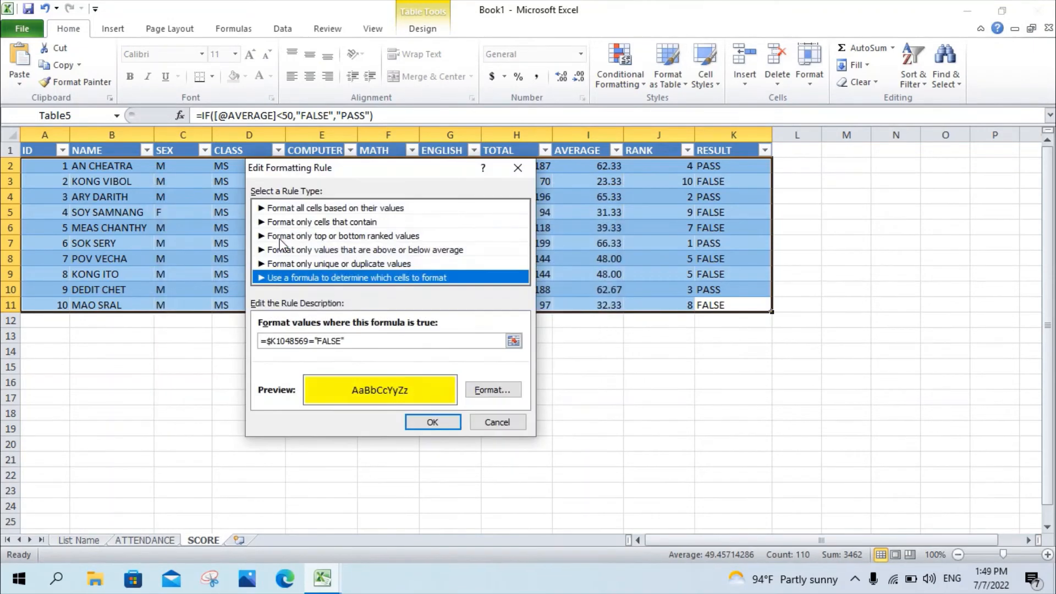
- Correct the rule's formula to =$K2="FALSE" and apply the rule to the table
click(310, 341)
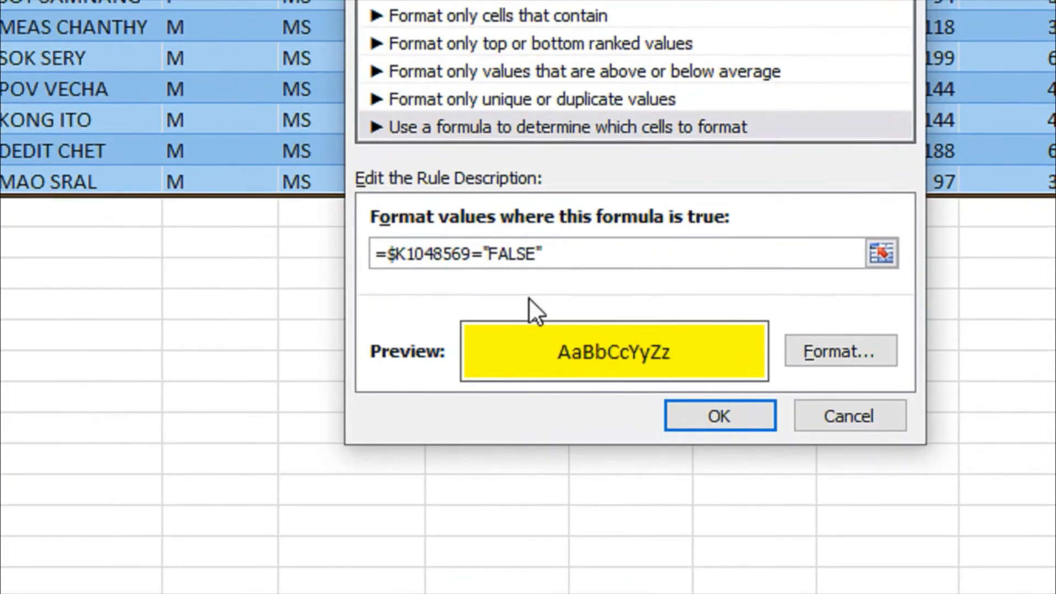
key(BackSpace)
key(BackSpace)
key(BackSpace)
key(BackSpace)
key(BackSpace)
key(BackSpace)
key(BackSpace)
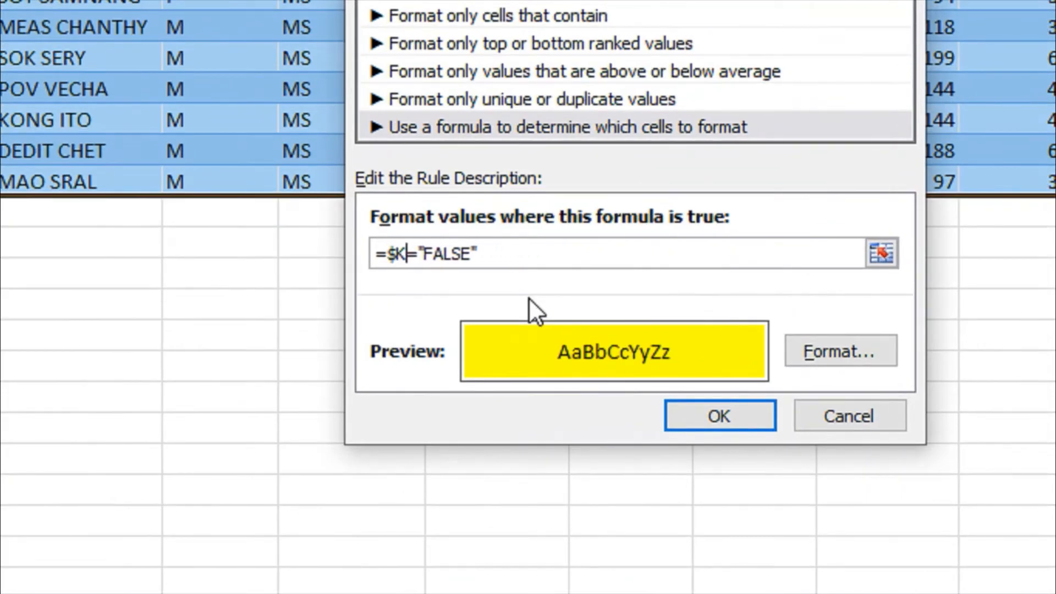
text(2)
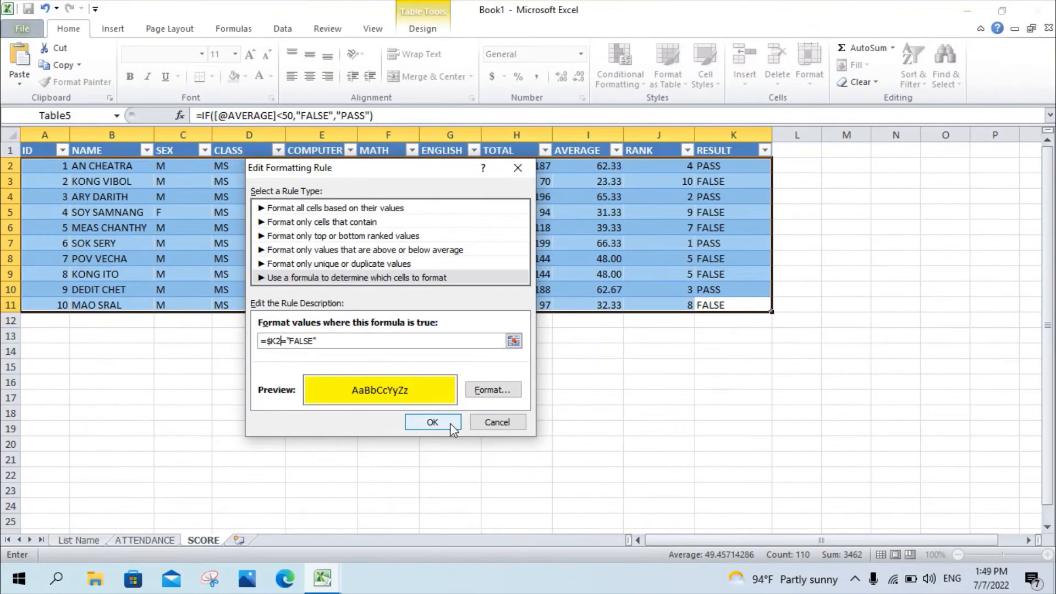
click(450, 423)
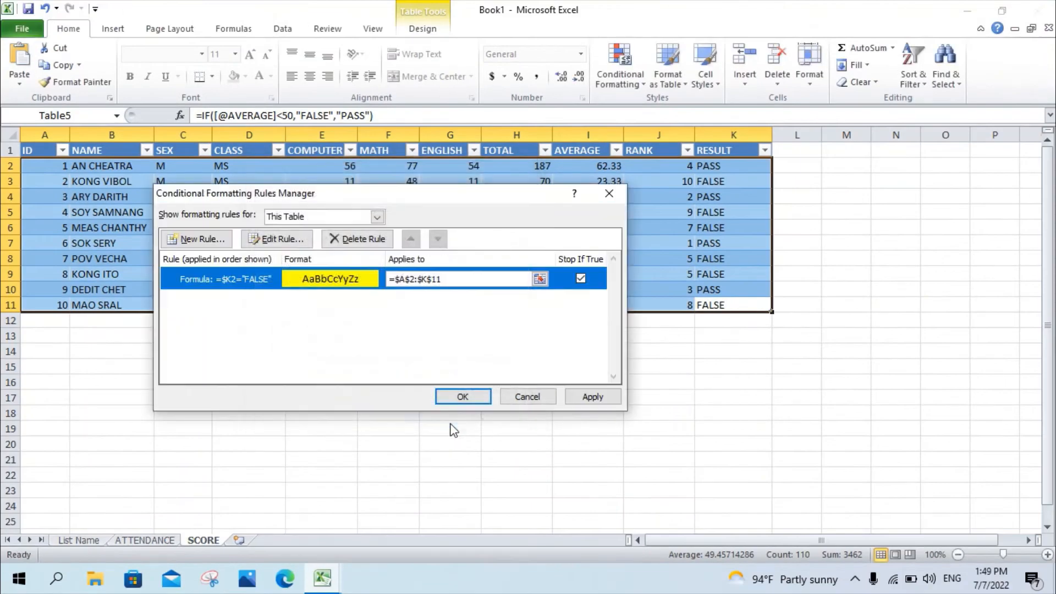
click(594, 397)
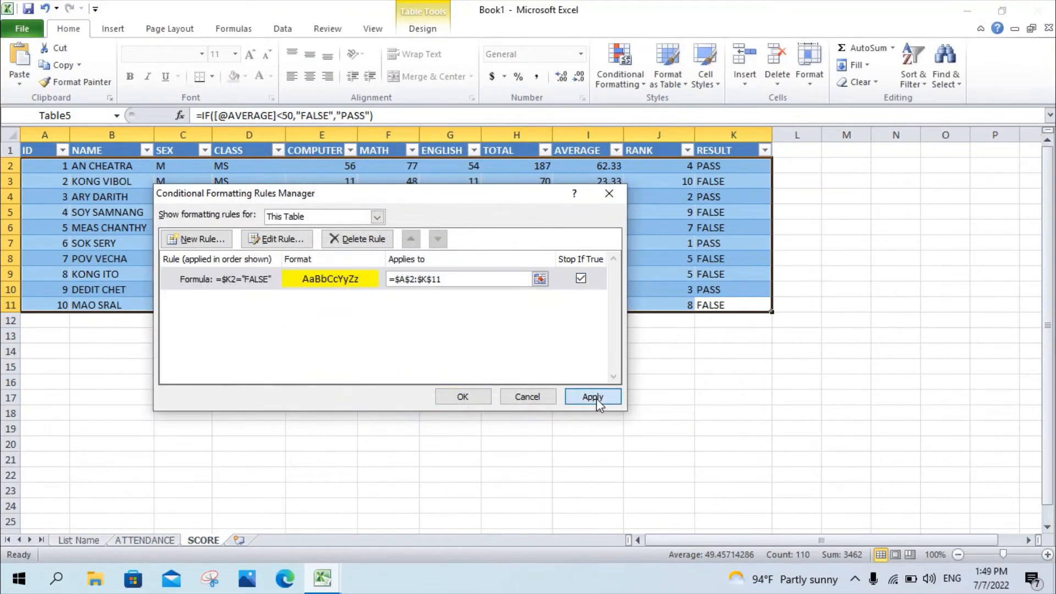
click(462, 397)
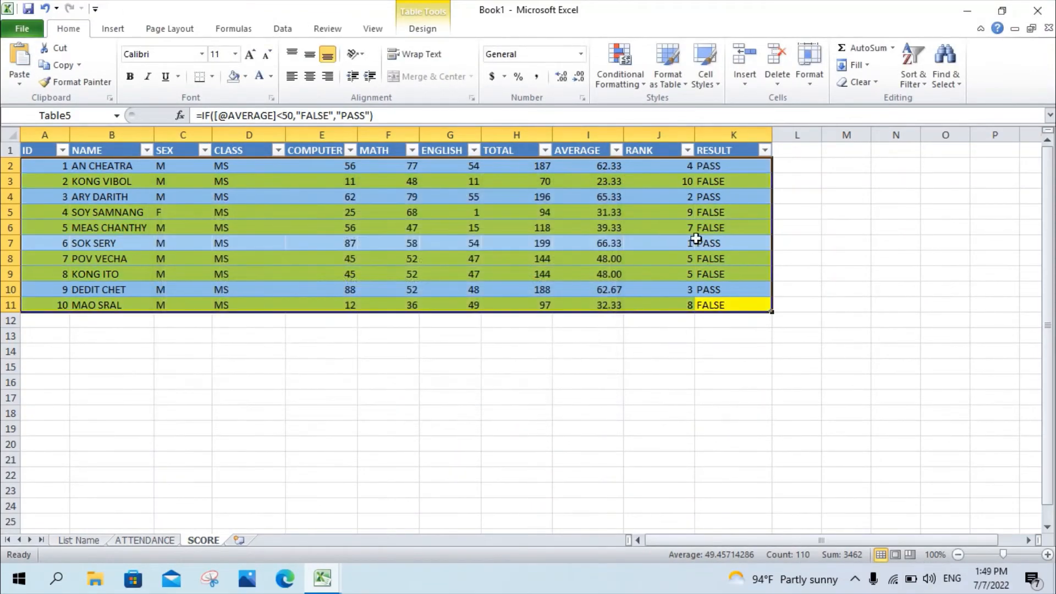
- Check that the yellow highlight covers the entire row of each student whose RESULT is FALSE
drag(710, 184, 715, 307)
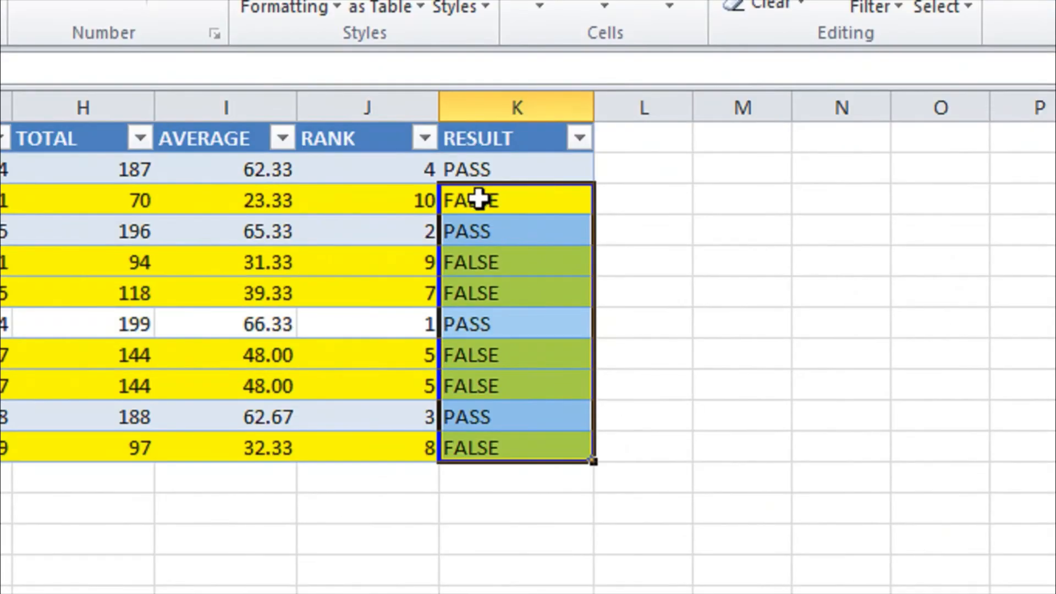
click(714, 180)
click(718, 229)
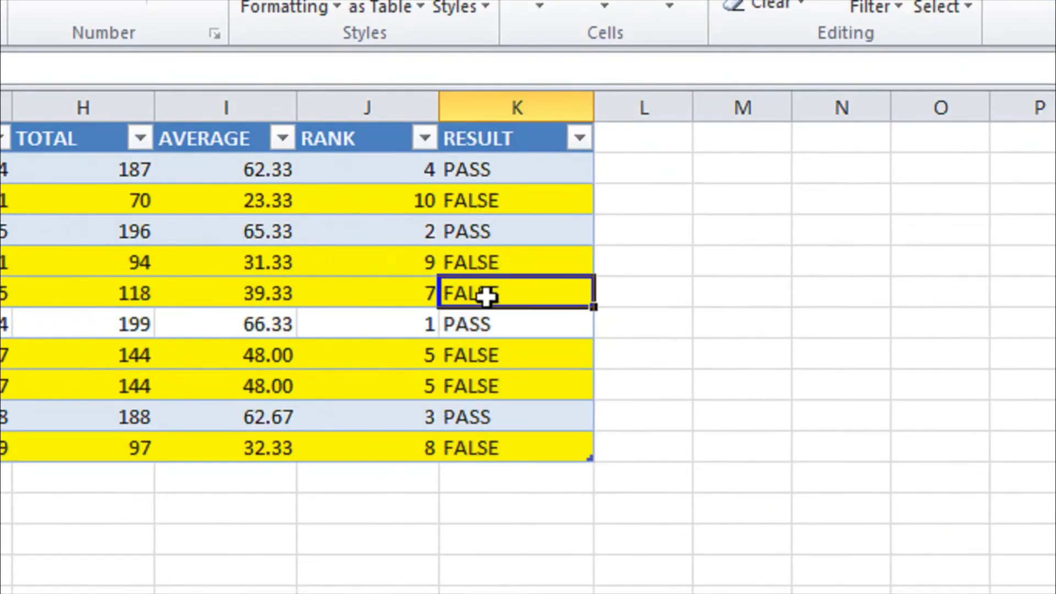
click(472, 354)
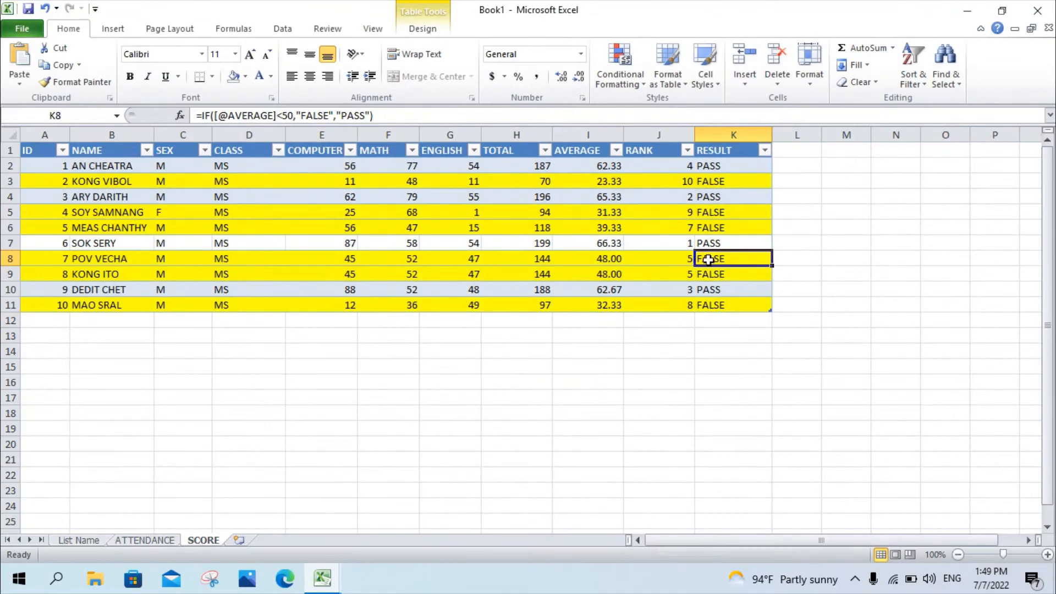
drag(708, 260, 50, 259)
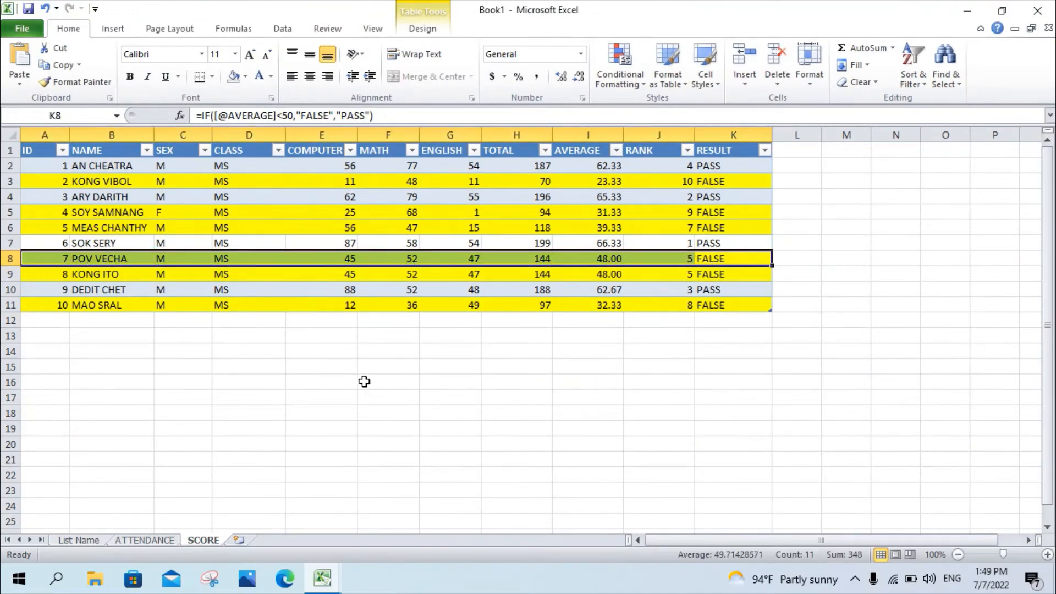
click(397, 345)
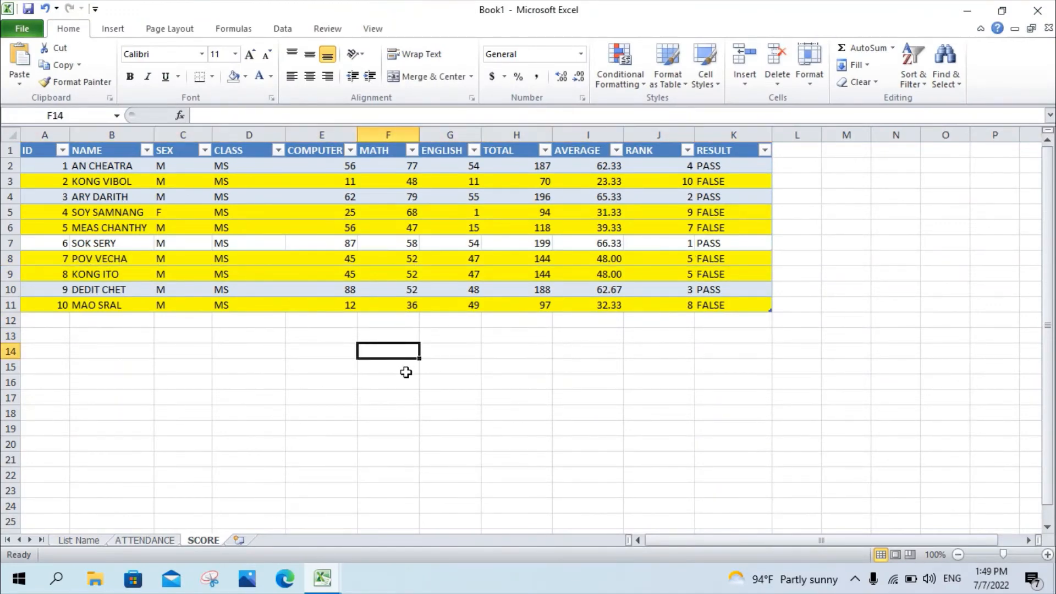
- Filter the RESULT column to show only FALSE rows, and select the filtered student records
click(723, 150)
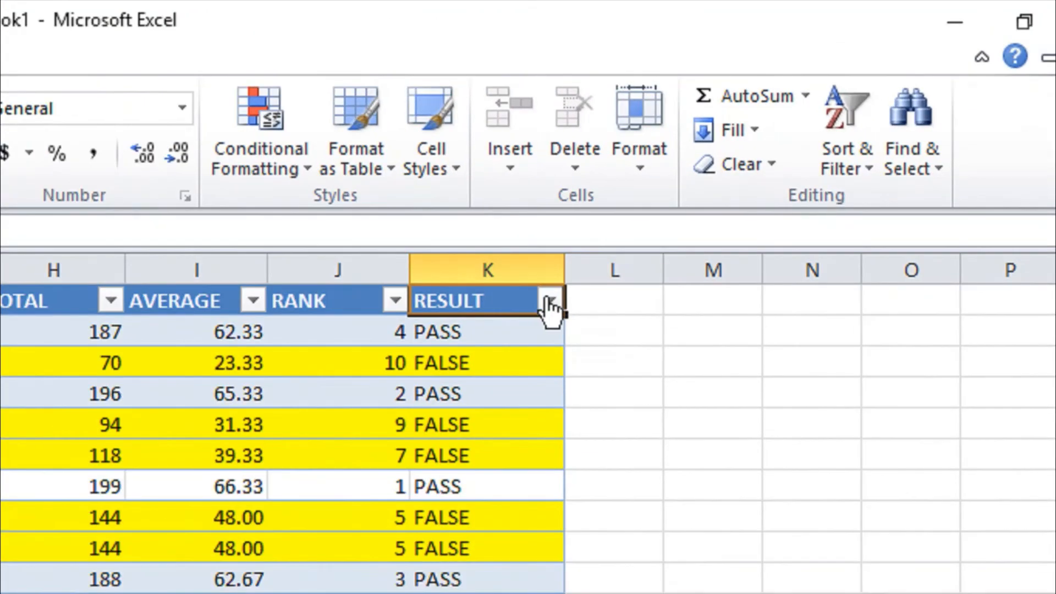
click(764, 150)
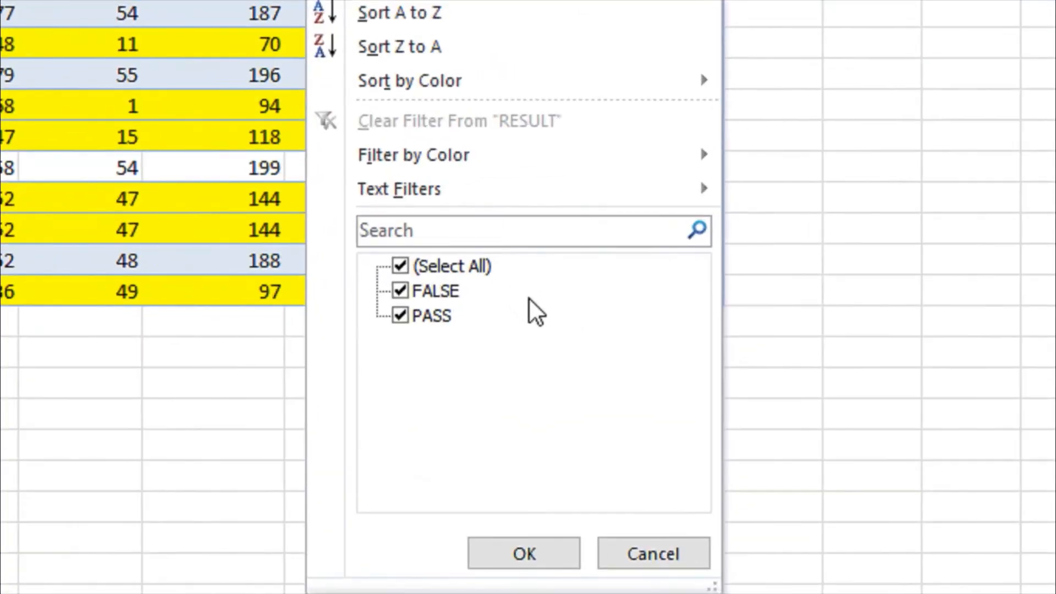
click(447, 266)
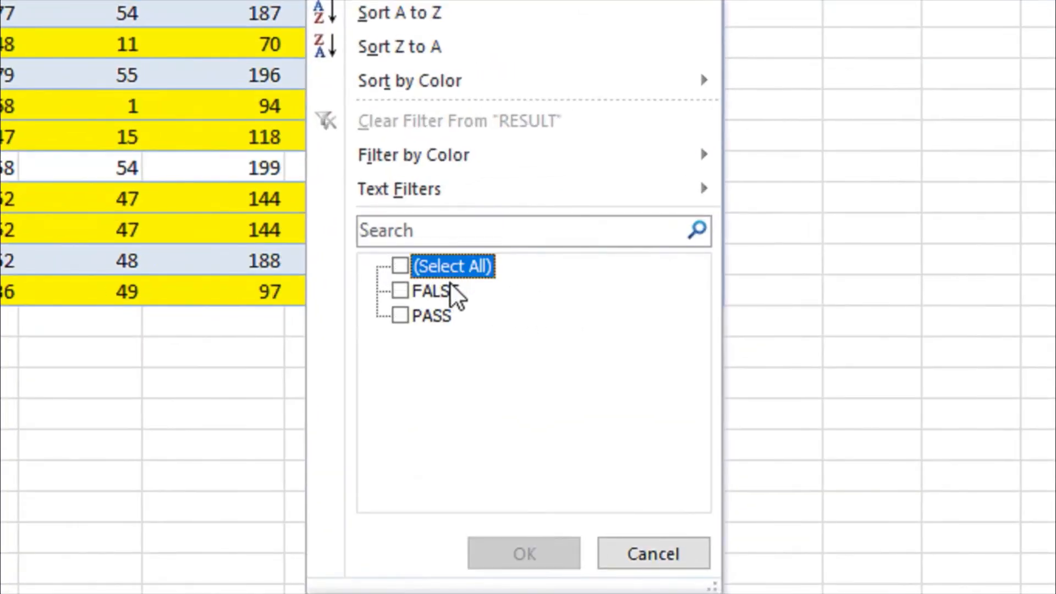
click(436, 291)
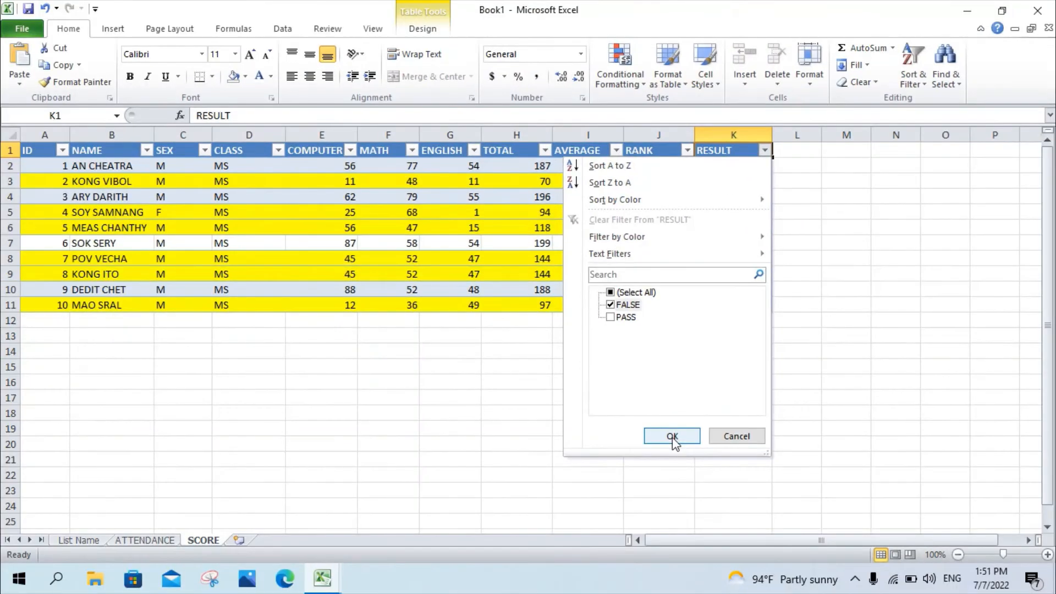
click(525, 448)
click(738, 165)
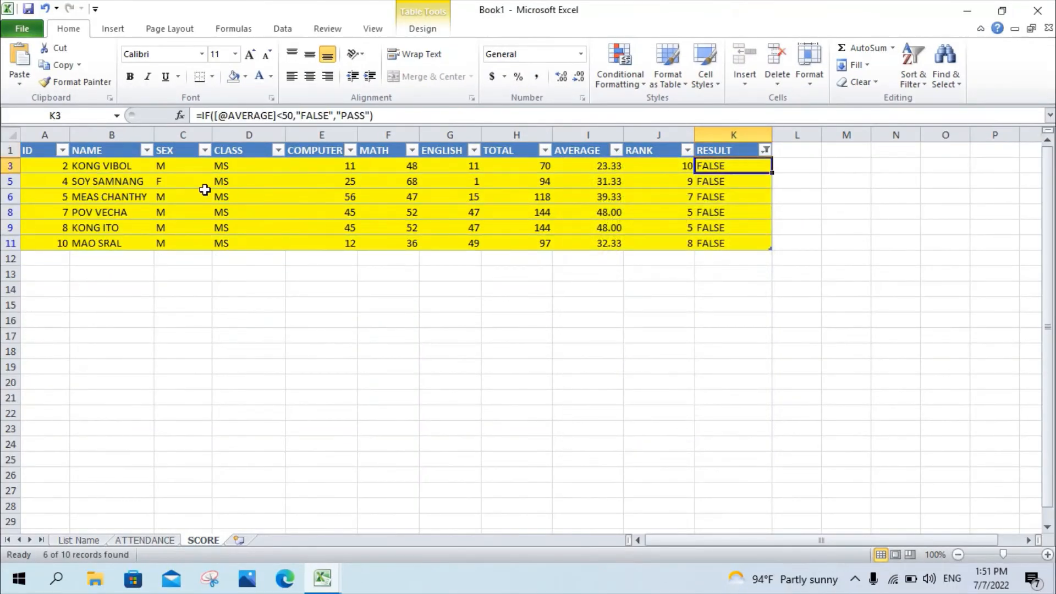
drag(43, 165, 730, 242)
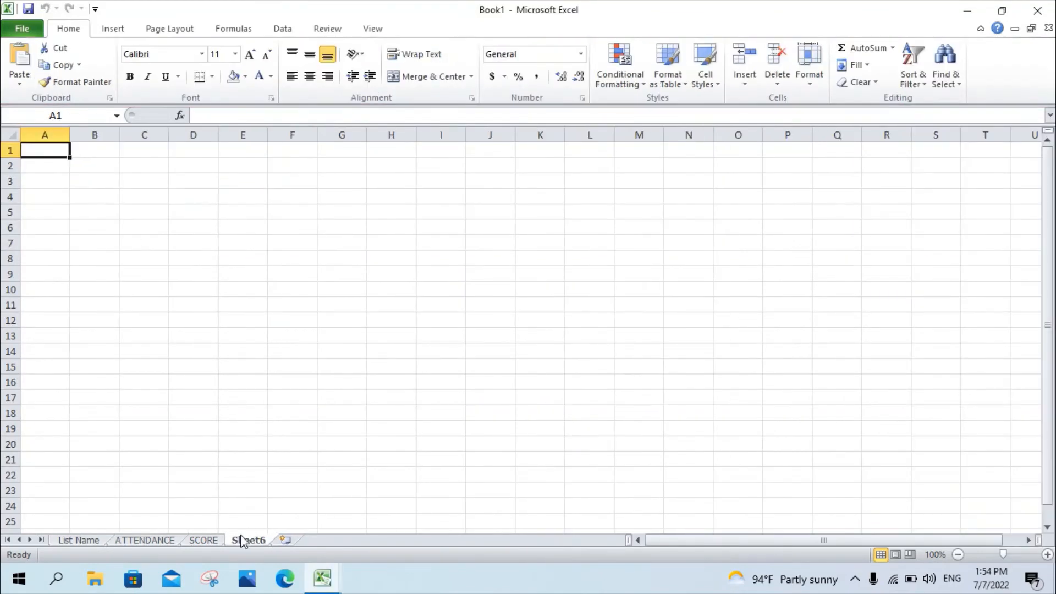
- Rename the blank worksheet Sheet6 as REPORT
right_click(245, 540)
click(279, 403)
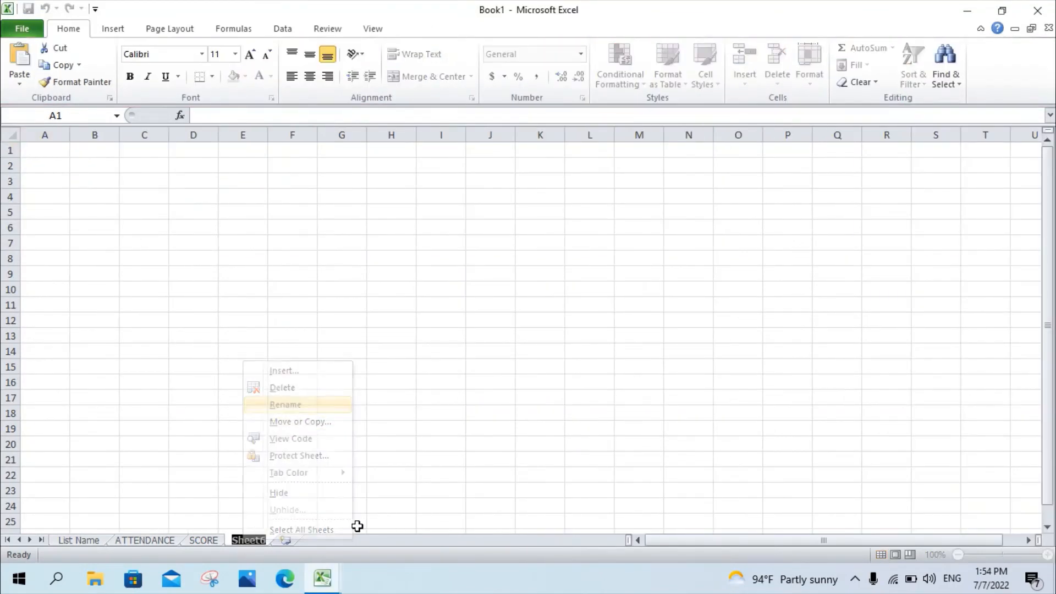
text(REPORT)
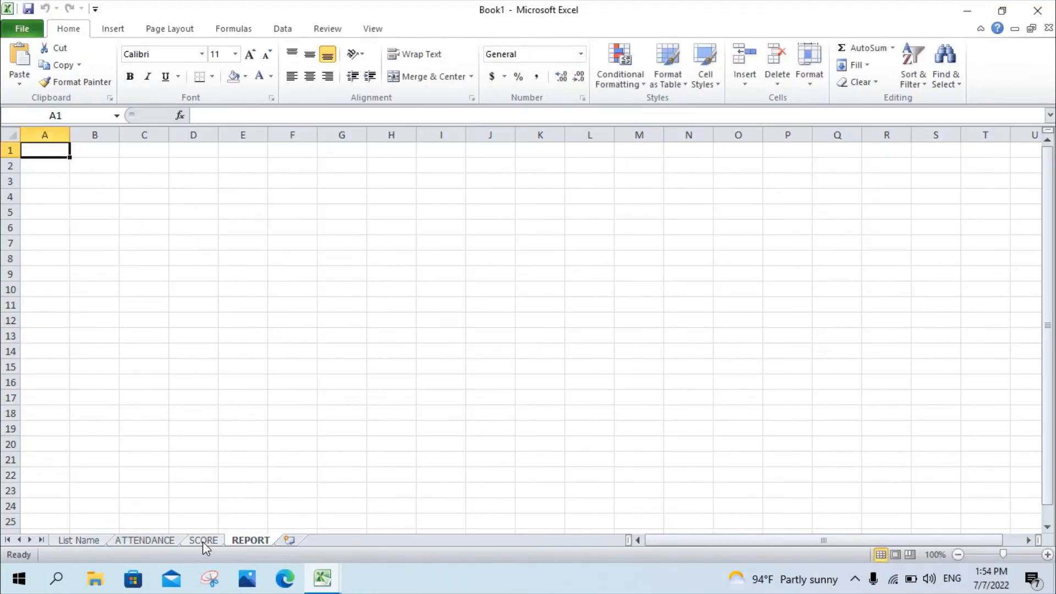
- Create a PivotTable from the SCORE sheet's table A1:K11, placed on the existing worksheet at REPORT!$A$1
click(203, 540)
click(38, 150)
drag(38, 151, 744, 308)
click(111, 26)
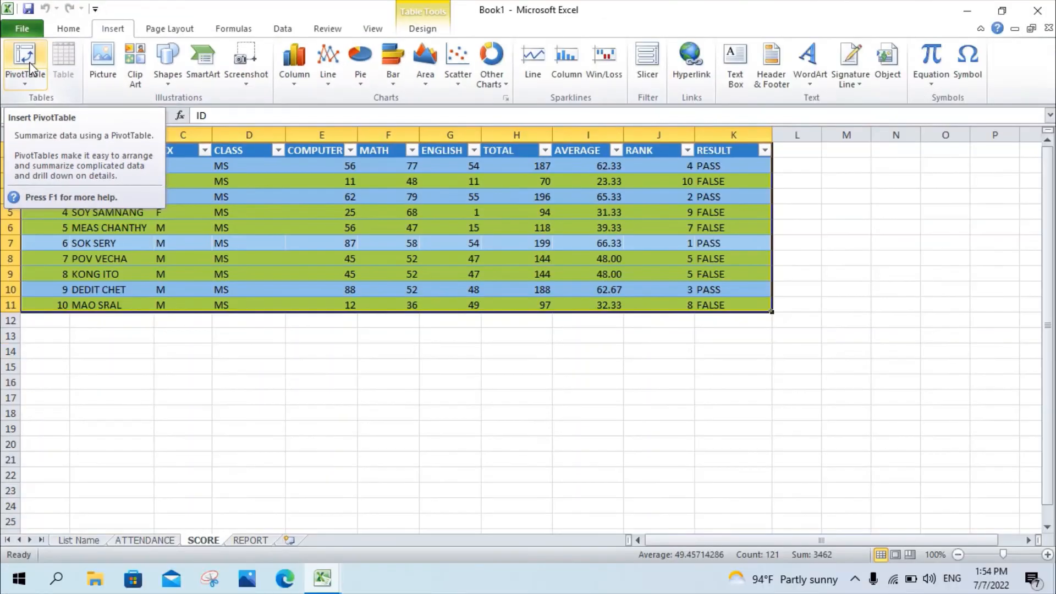
click(60, 137)
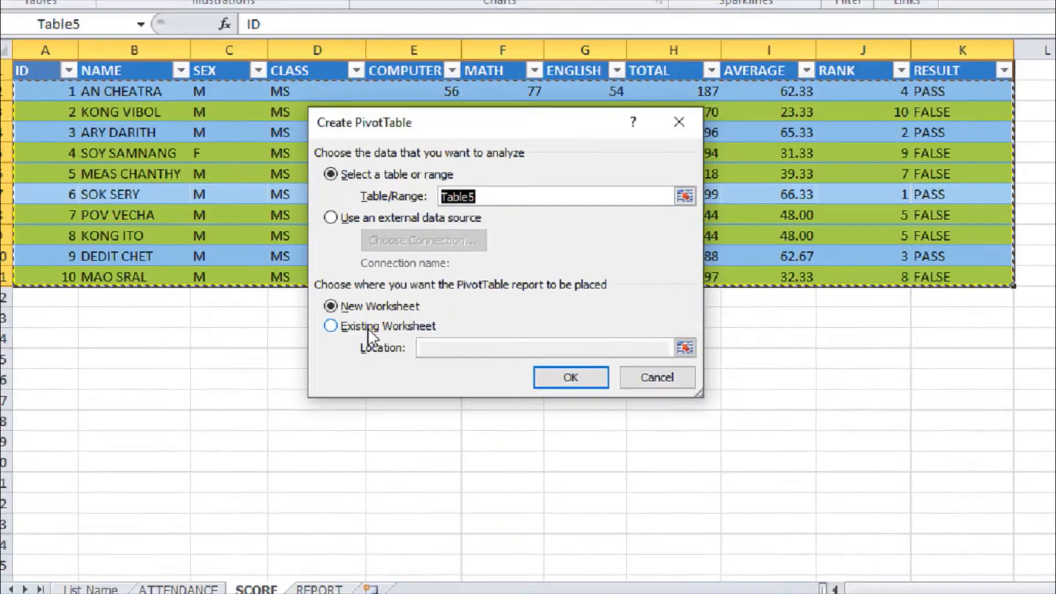
click(259, 341)
click(336, 358)
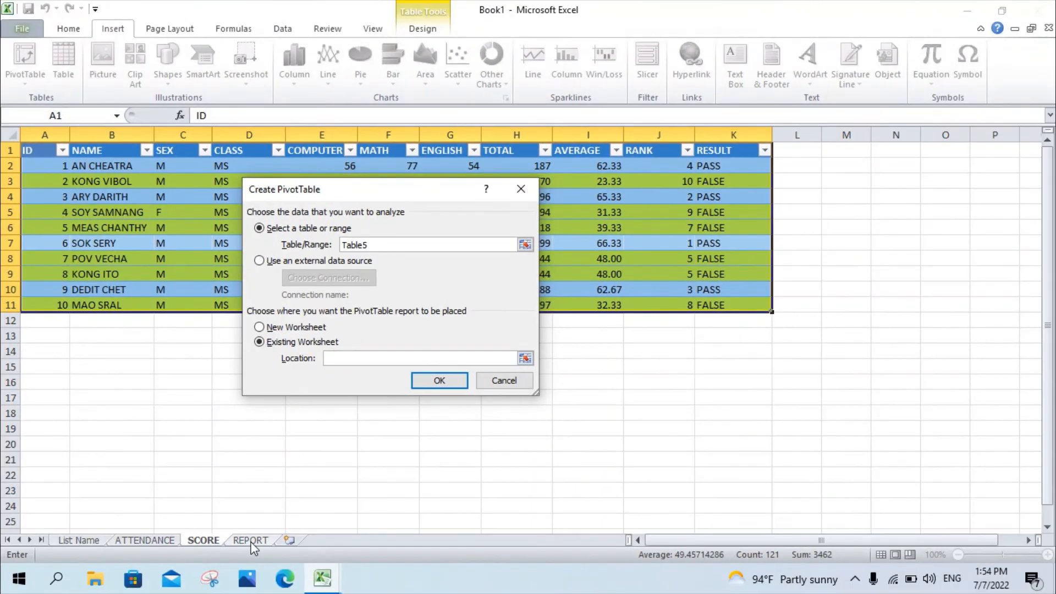
click(264, 551)
click(31, 134)
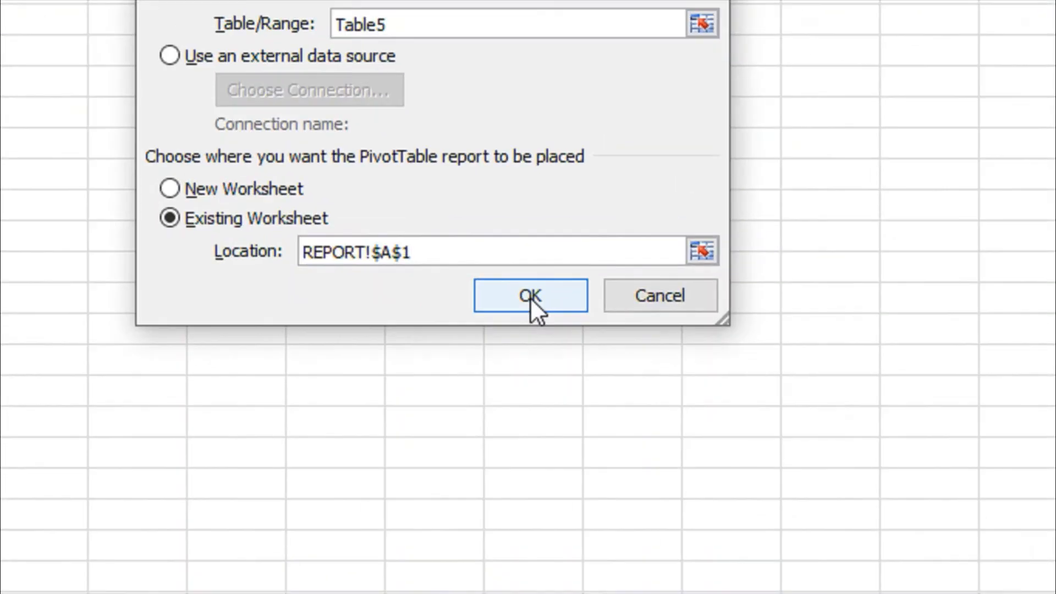
click(440, 380)
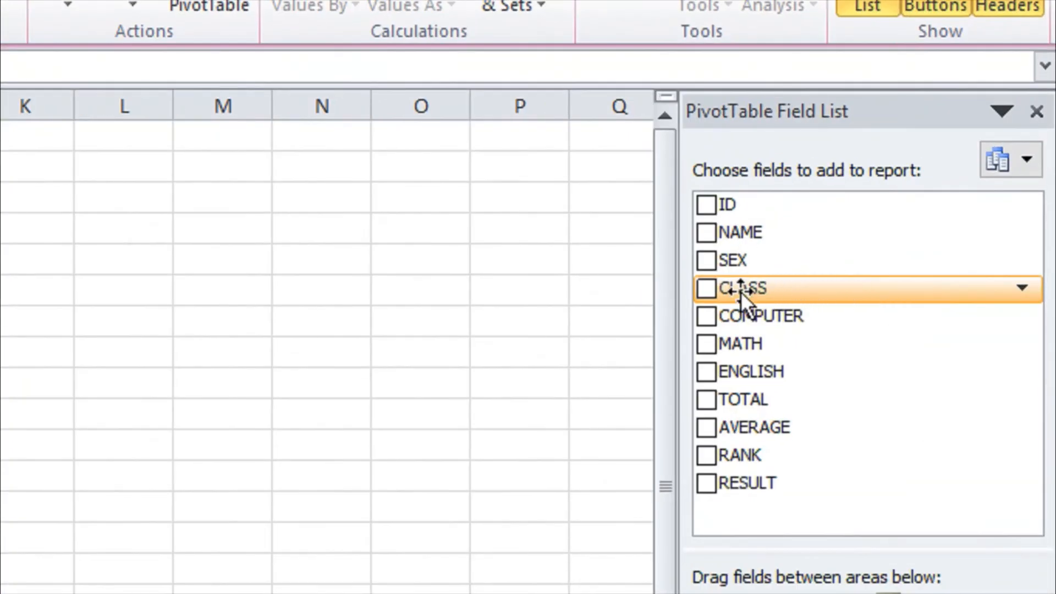
- Lay out the PivotTable with CLASS as row labels, RESULT as column labels and the count of NAME as values
drag(740, 292, 781, 593)
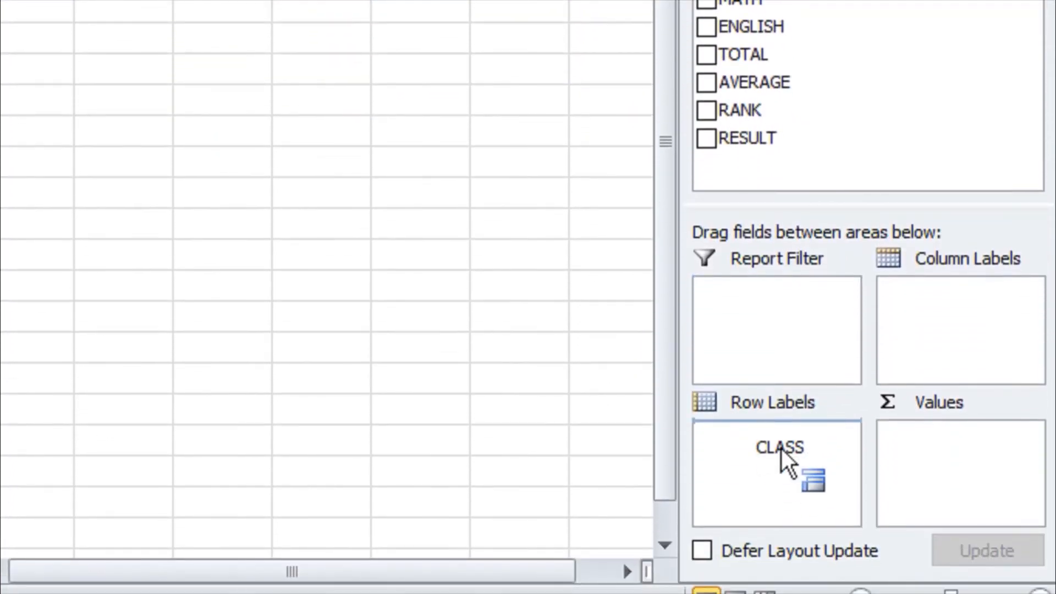
drag(781, 449, 781, 449)
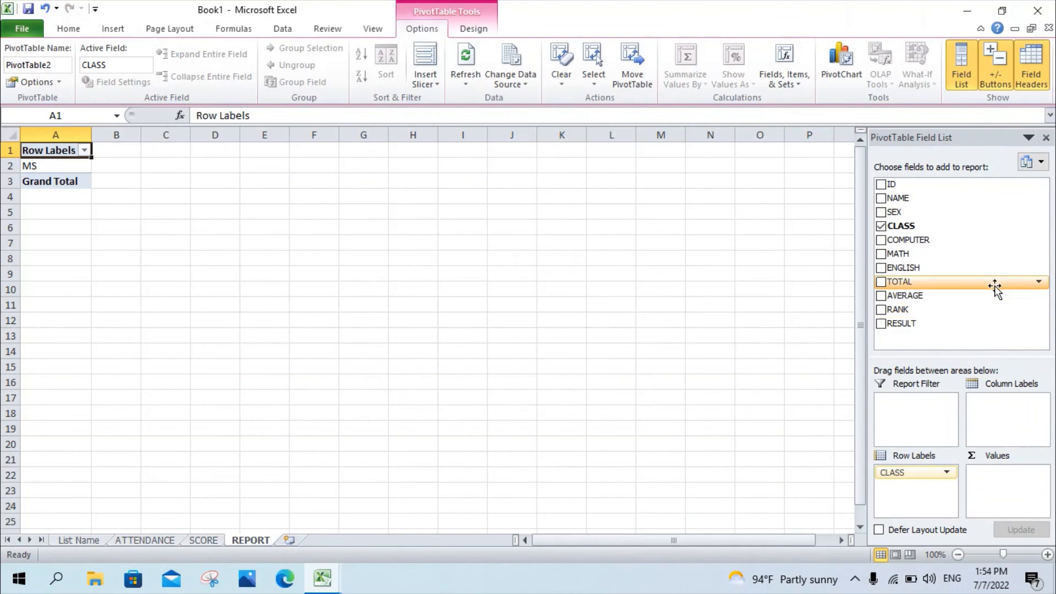
drag(979, 323, 998, 422)
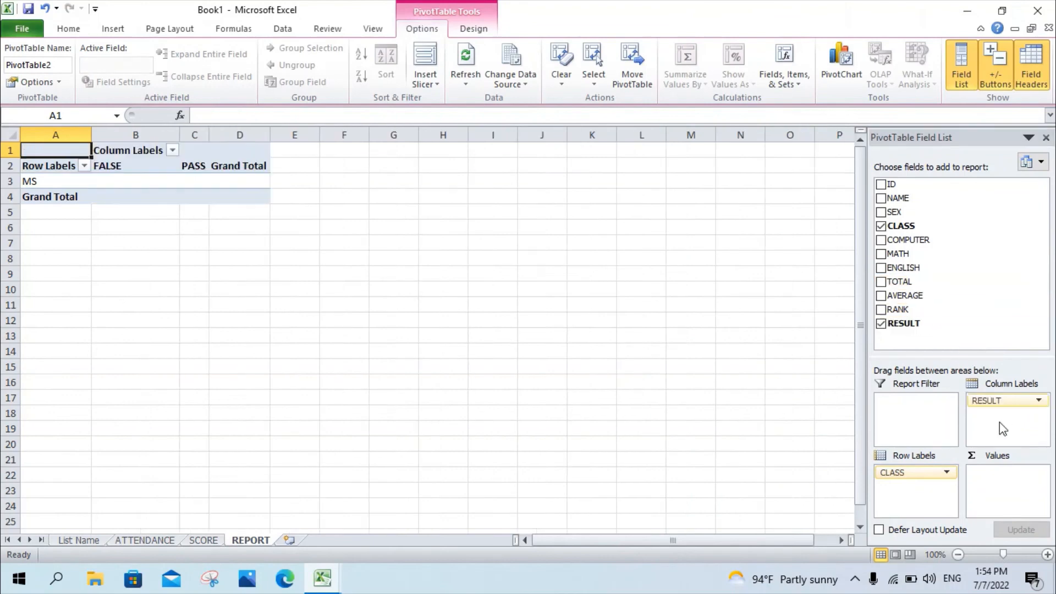
drag(895, 200, 999, 477)
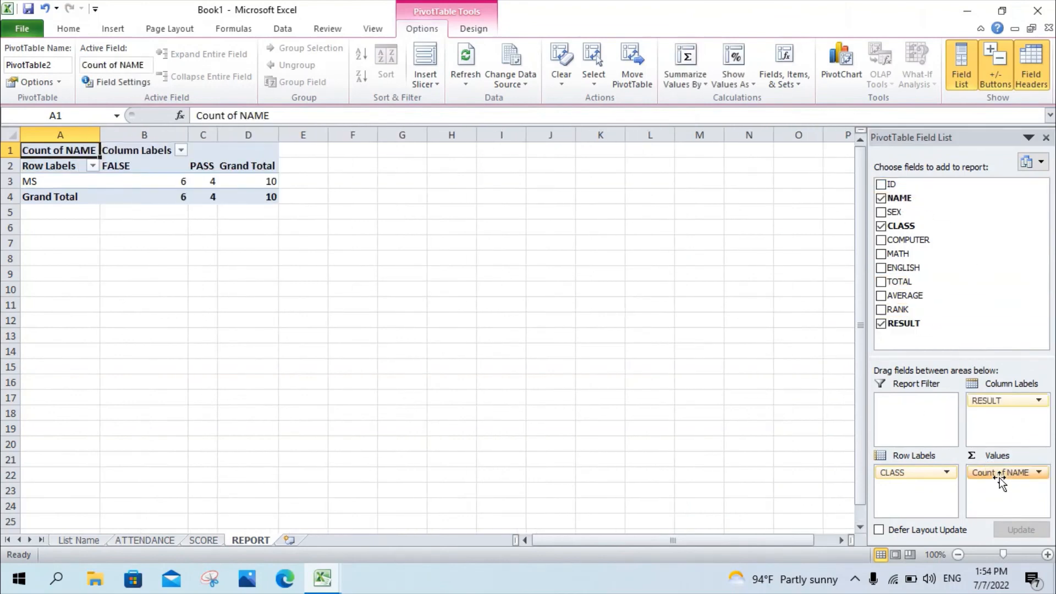
- Review the MS class counts, extract the student records behind its PASS count onto a new sheet and select them
click(160, 181)
click(199, 184)
click(242, 184)
click(161, 180)
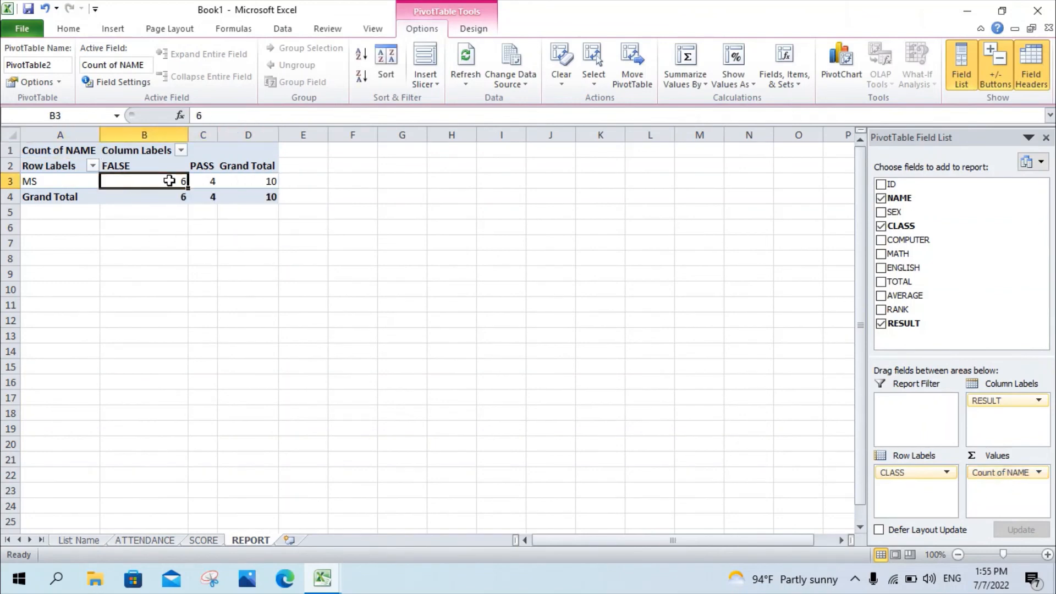
click(207, 182)
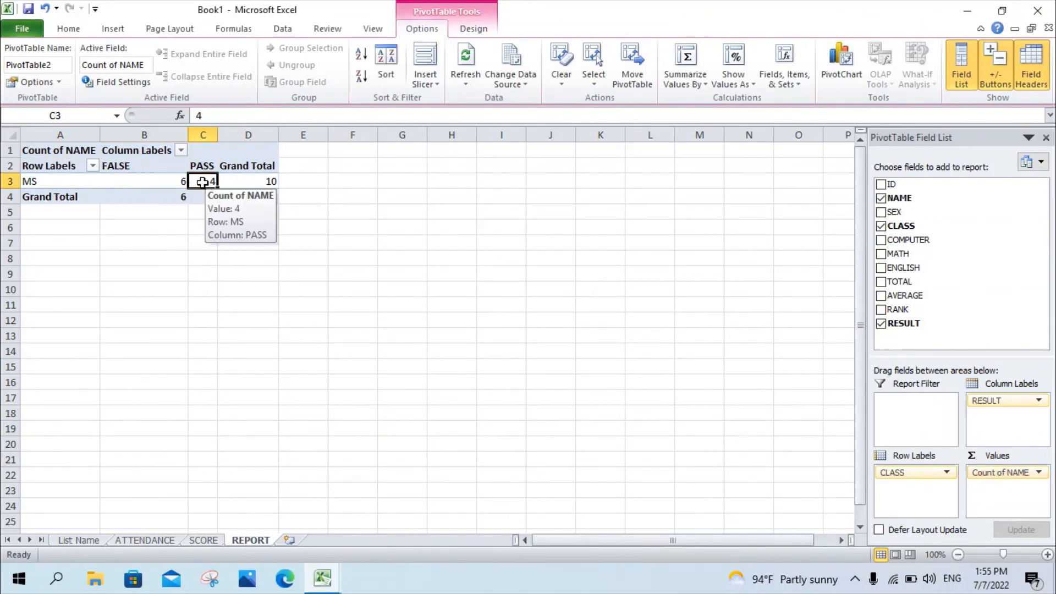
double_click(202, 182)
drag(50, 166, 602, 212)
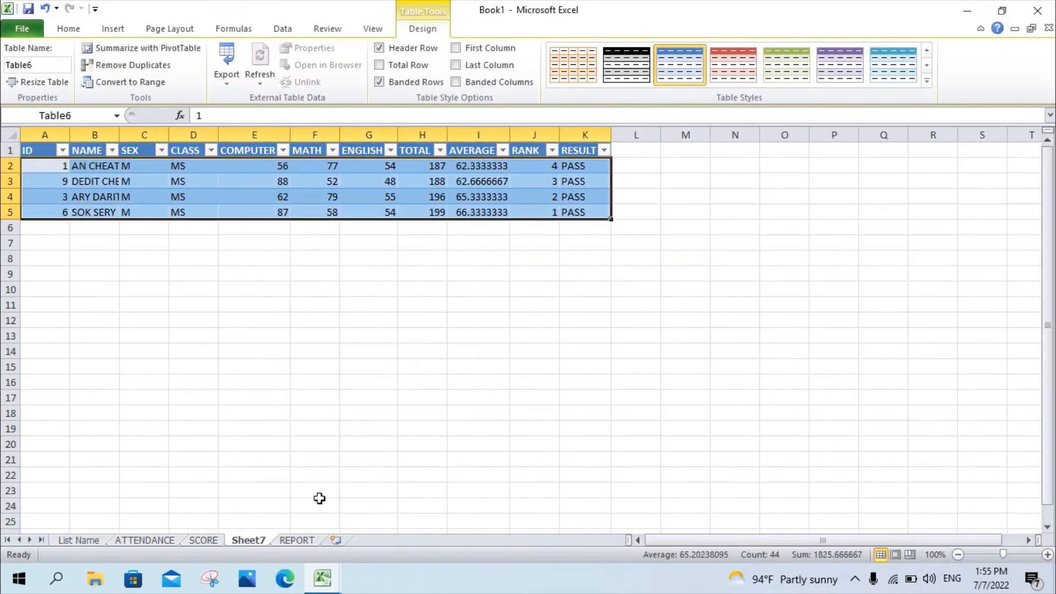
- Delete the worksheet Sheet7 that holds the extracted student records
right_click(249, 540)
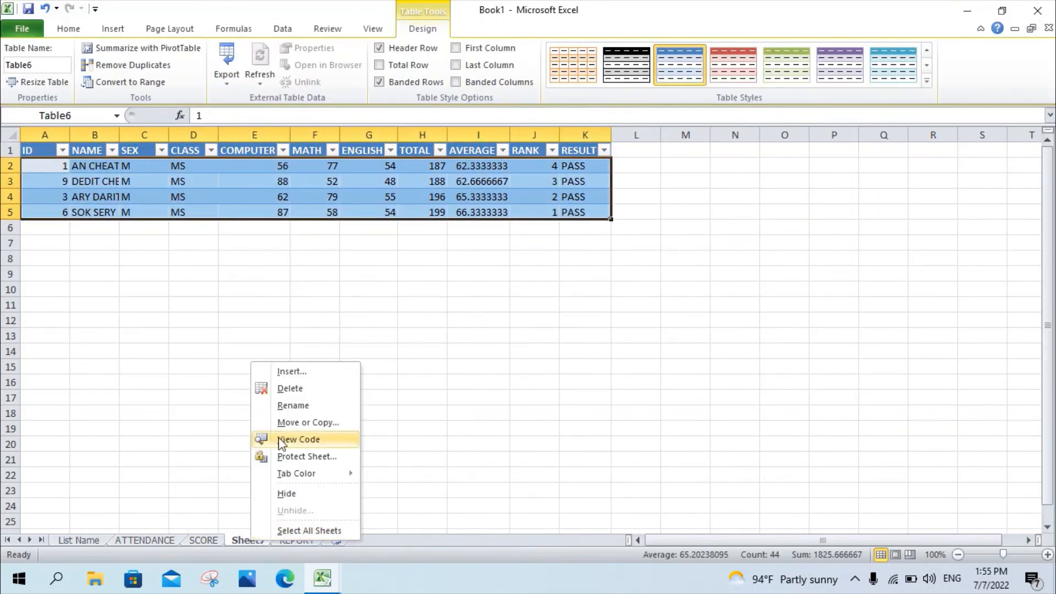
click(287, 386)
click(500, 329)
click(347, 228)
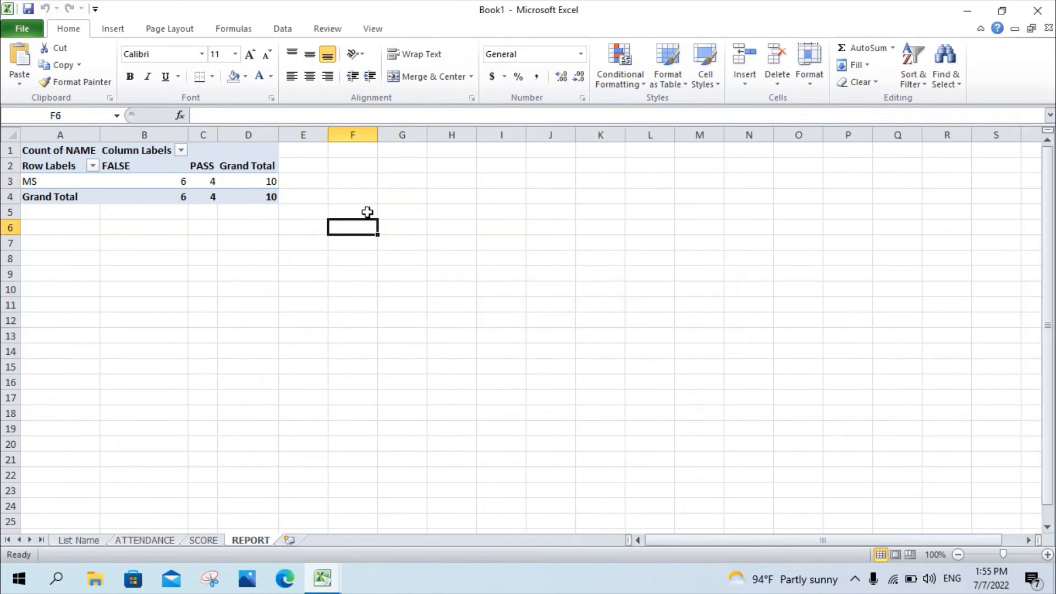
- Apply the light green PivotTable style to the whole PivotTable on the REPORT sheet
click(48, 163)
key(ctrl+a)
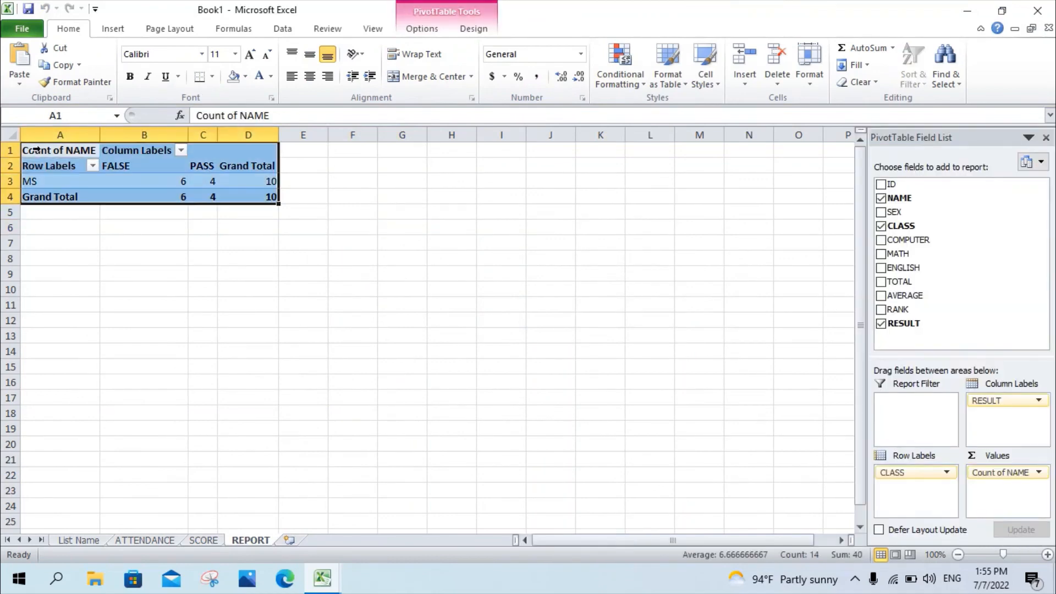
click(472, 29)
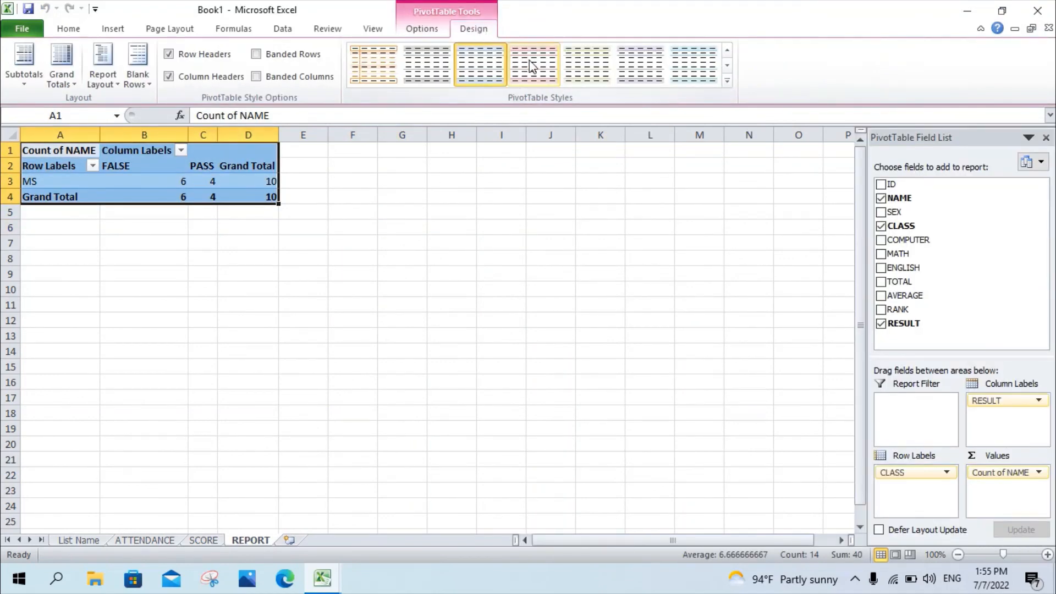
click(574, 66)
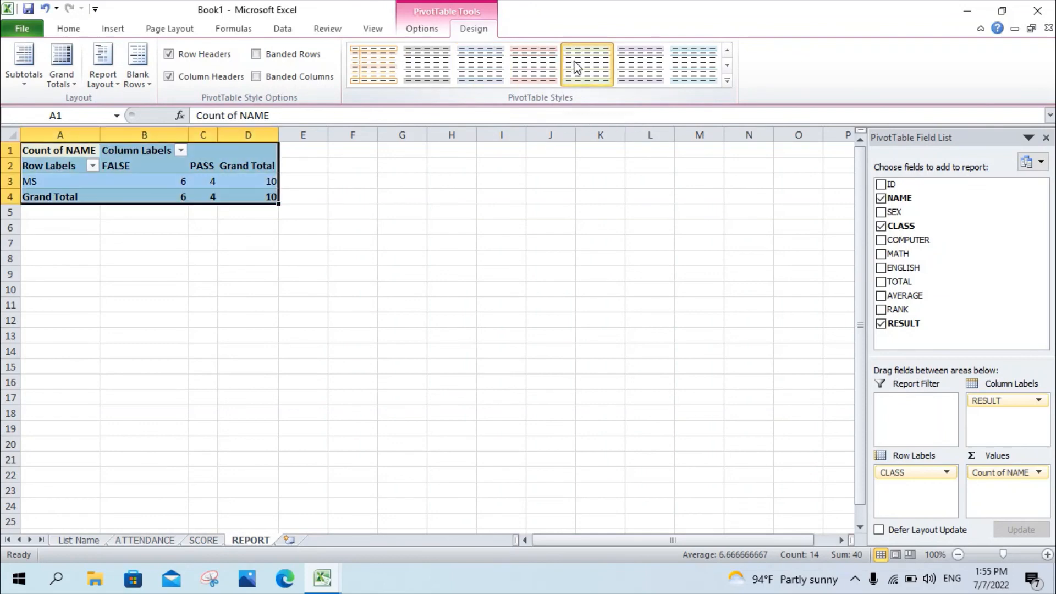
- Insert a clustered column PivotChart from the PivotTable and shift it slightly to the right on the REPORT sheet
click(423, 33)
click(836, 76)
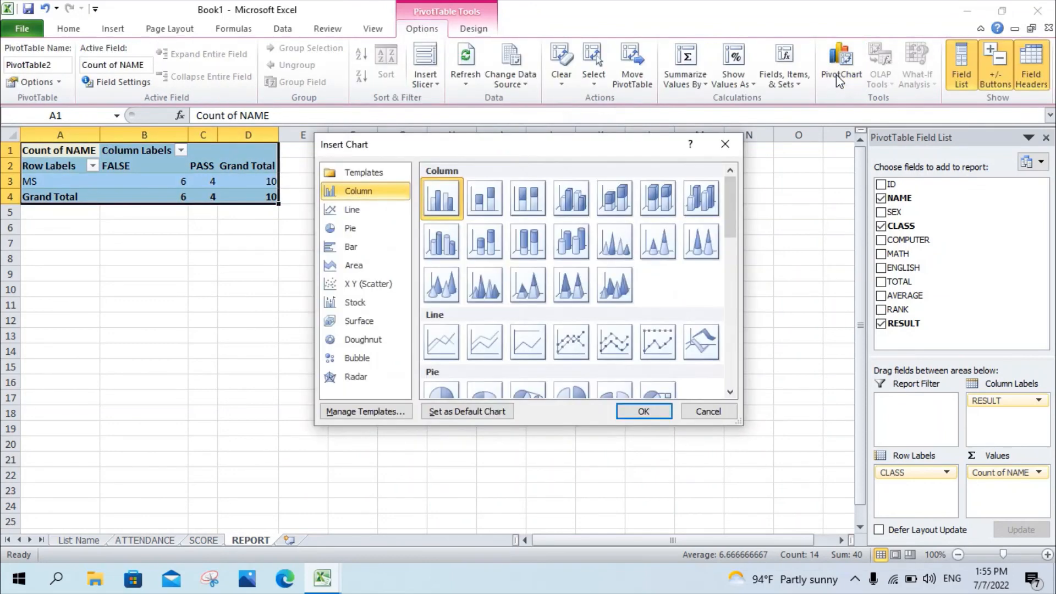
click(653, 414)
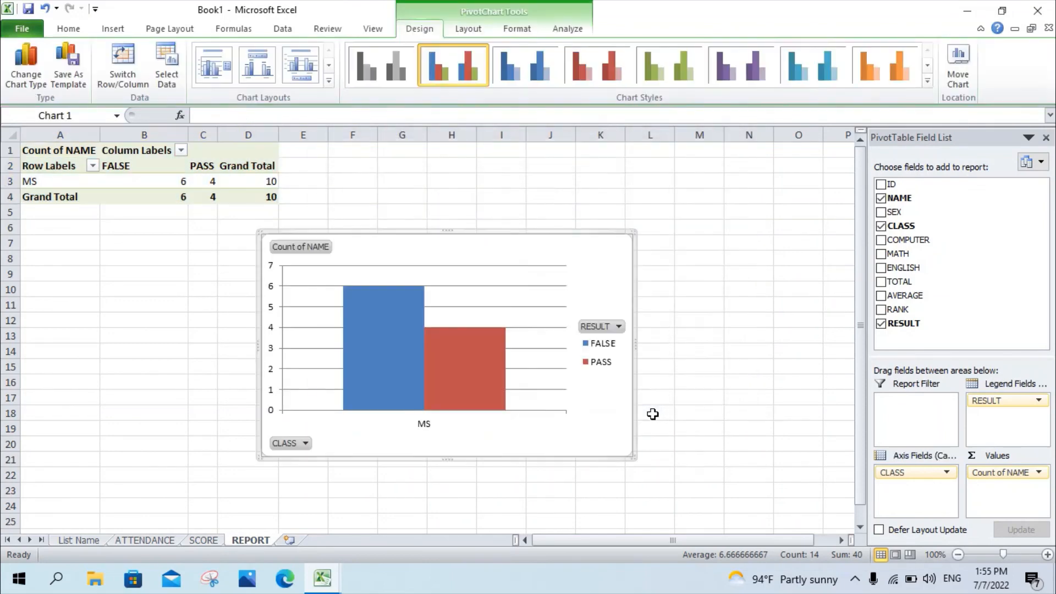
drag(537, 241, 574, 244)
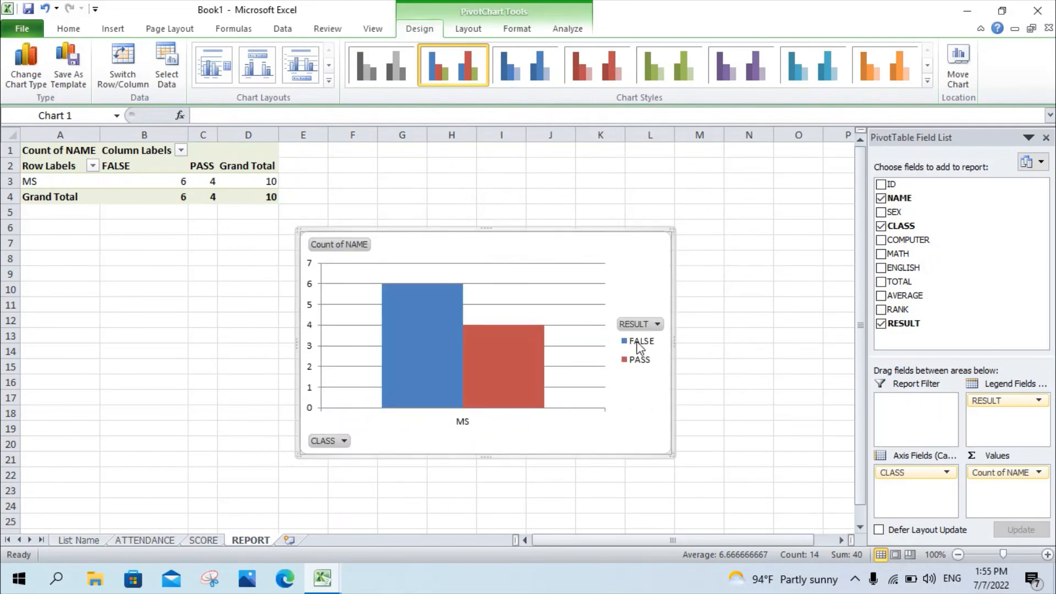
- Apply the green chart style to the PivotChart's FALSE and PASS columns and deselect the chart
click(415, 351)
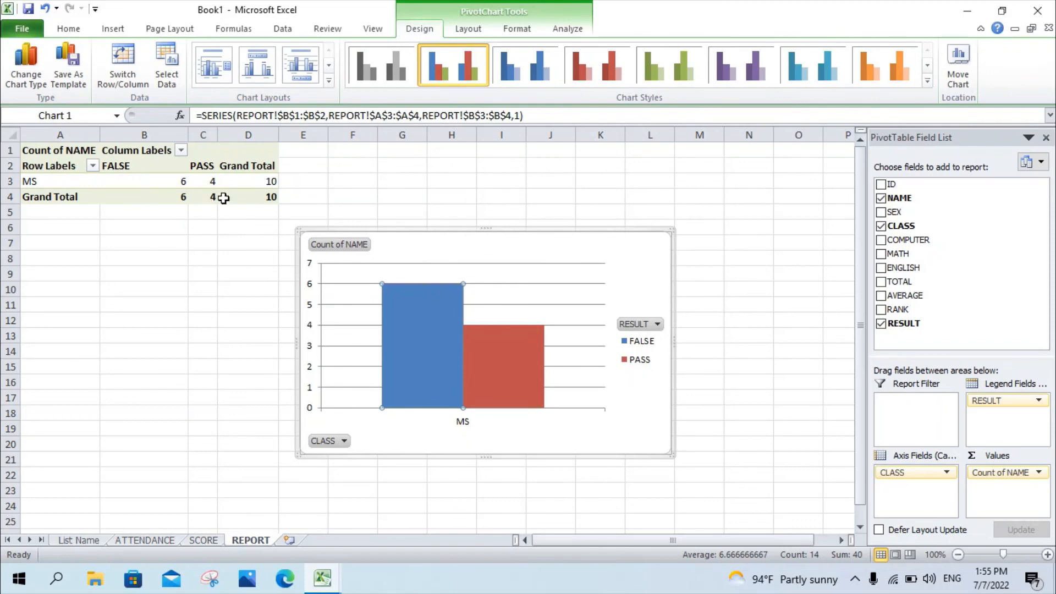
click(583, 70)
click(669, 65)
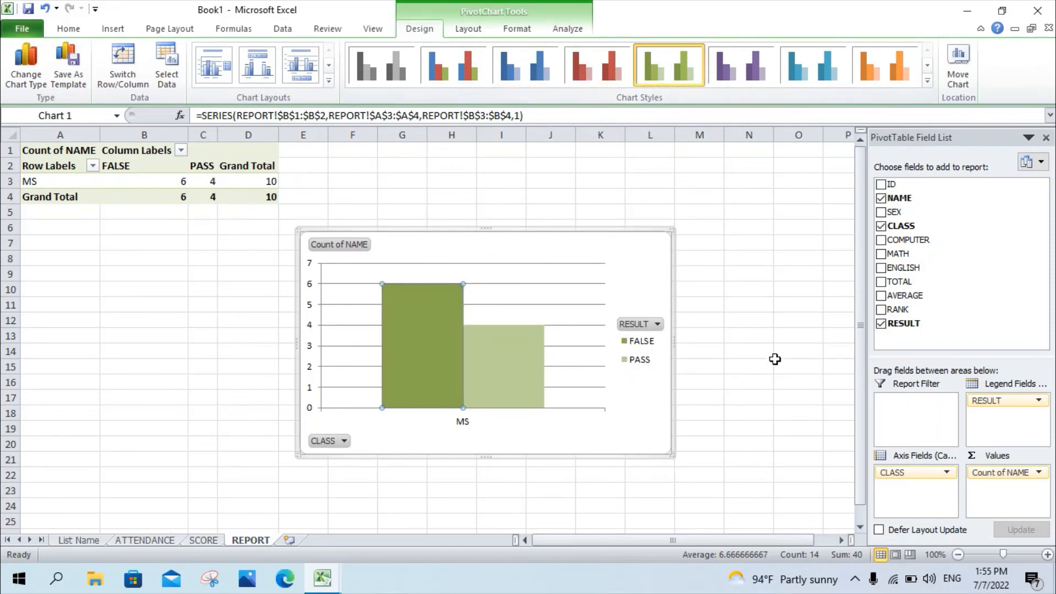
click(704, 320)
click(827, 319)
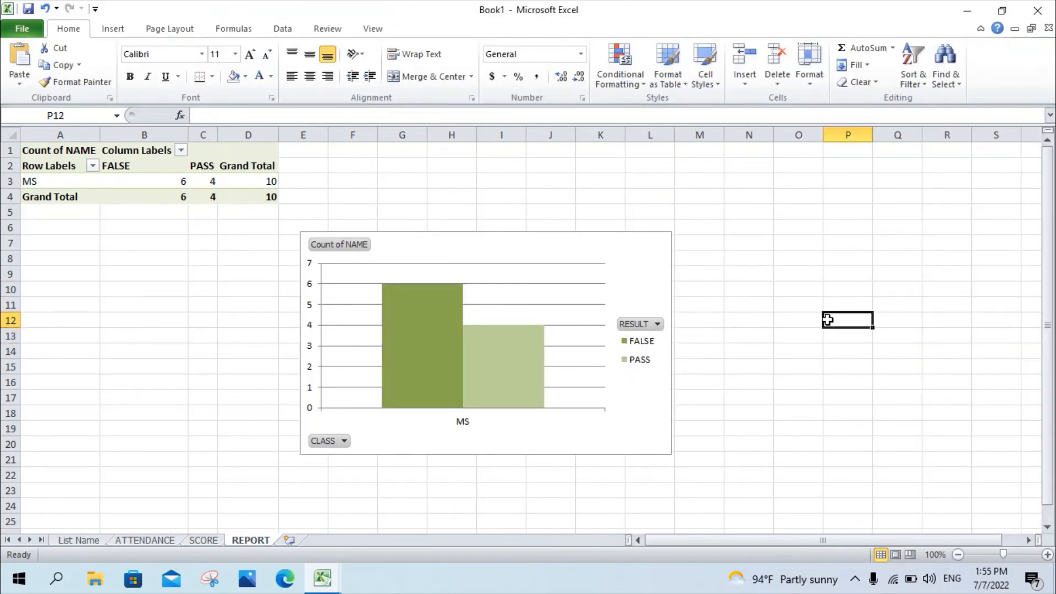